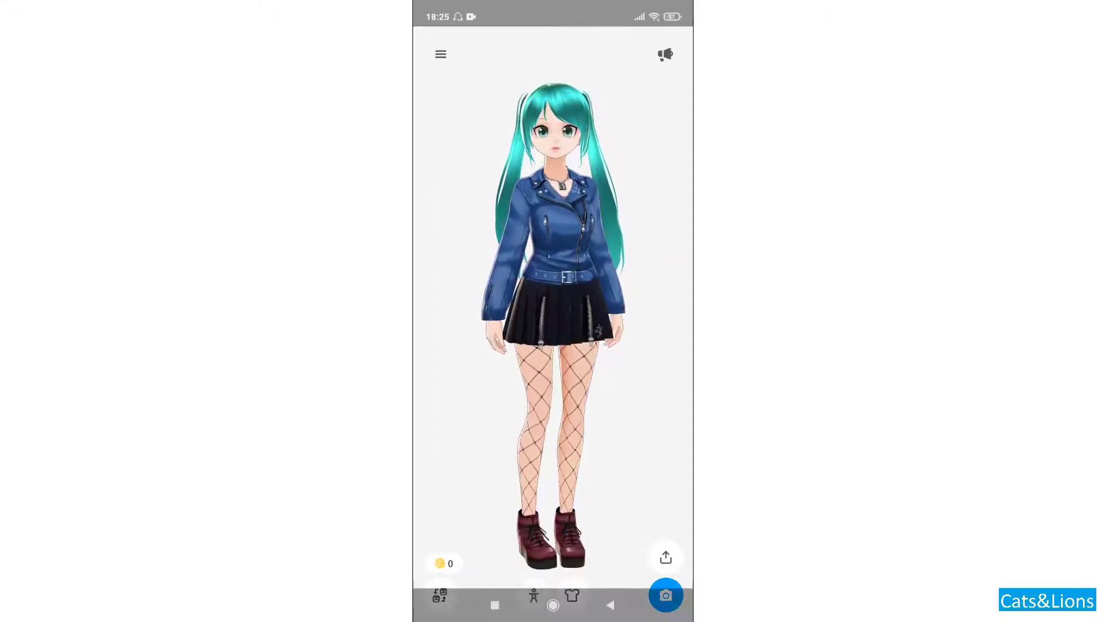
Switch to the Play Store and search for "vroid mobile"
{"action": "key", "text": "super"}
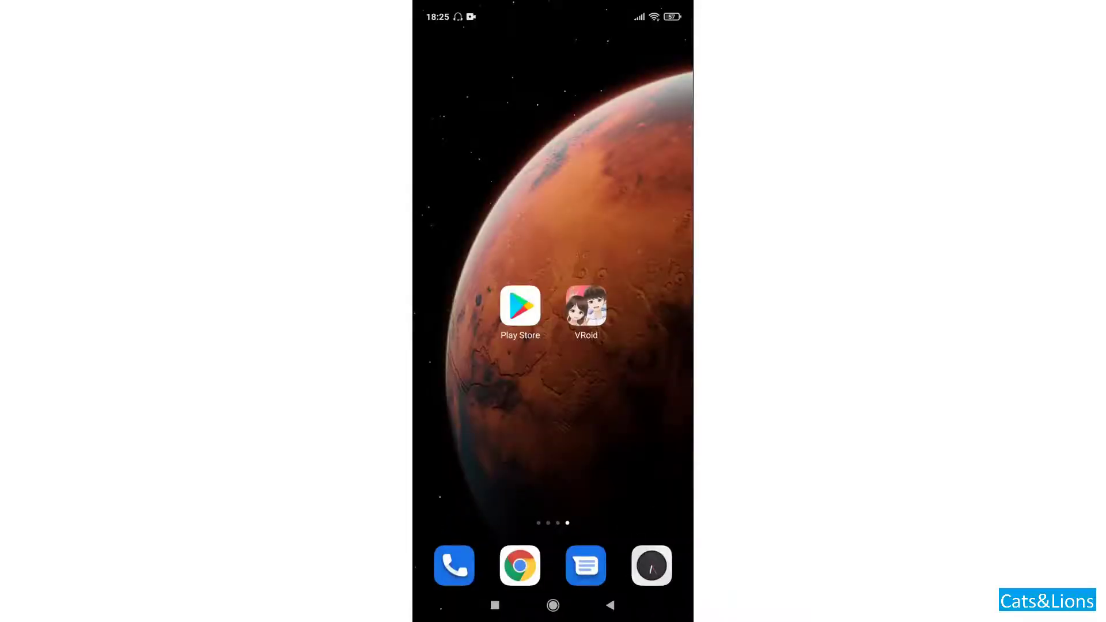
{"action": "left_click", "coordinate": [520, 305]}
{"action": "left_click", "coordinate": [450, 45]}
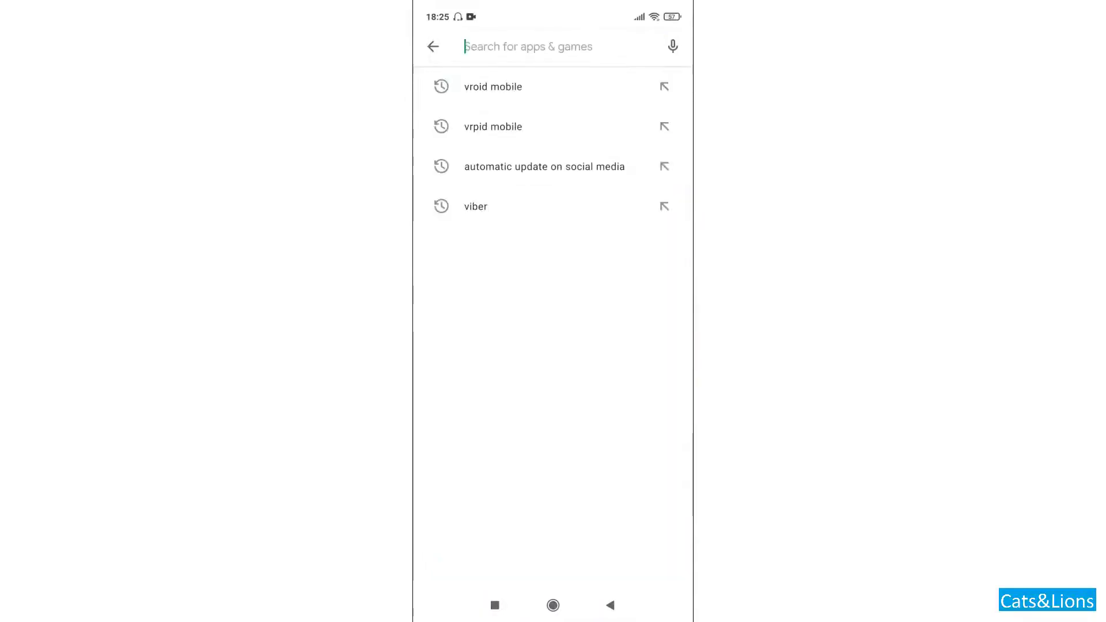
{"action": "type", "text": "vroid"}
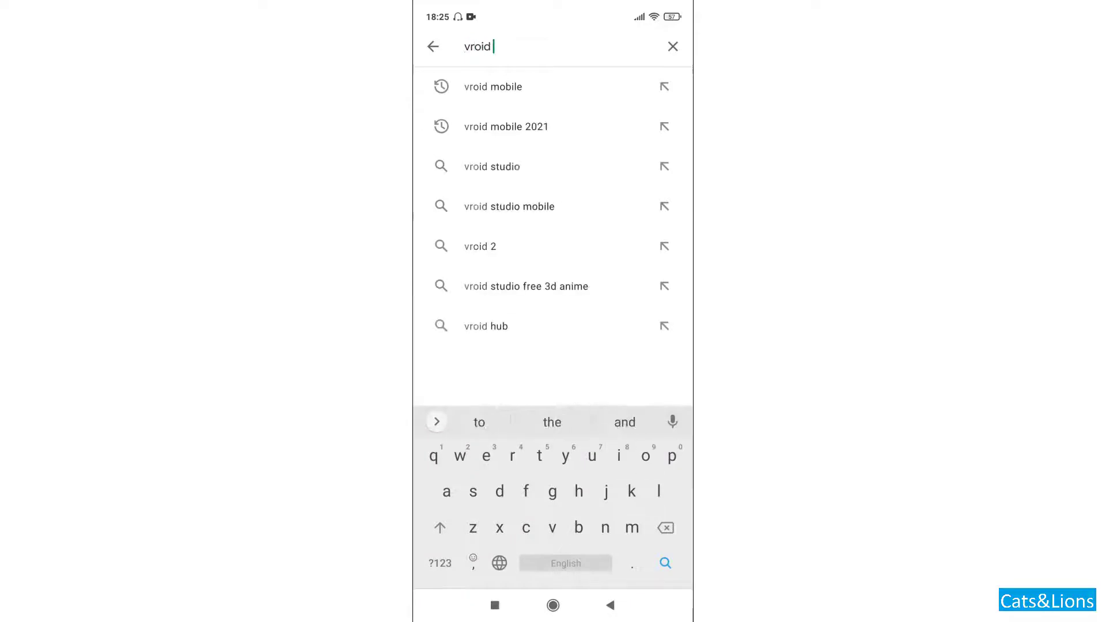
{"action": "left_click", "coordinate": [493, 87]}
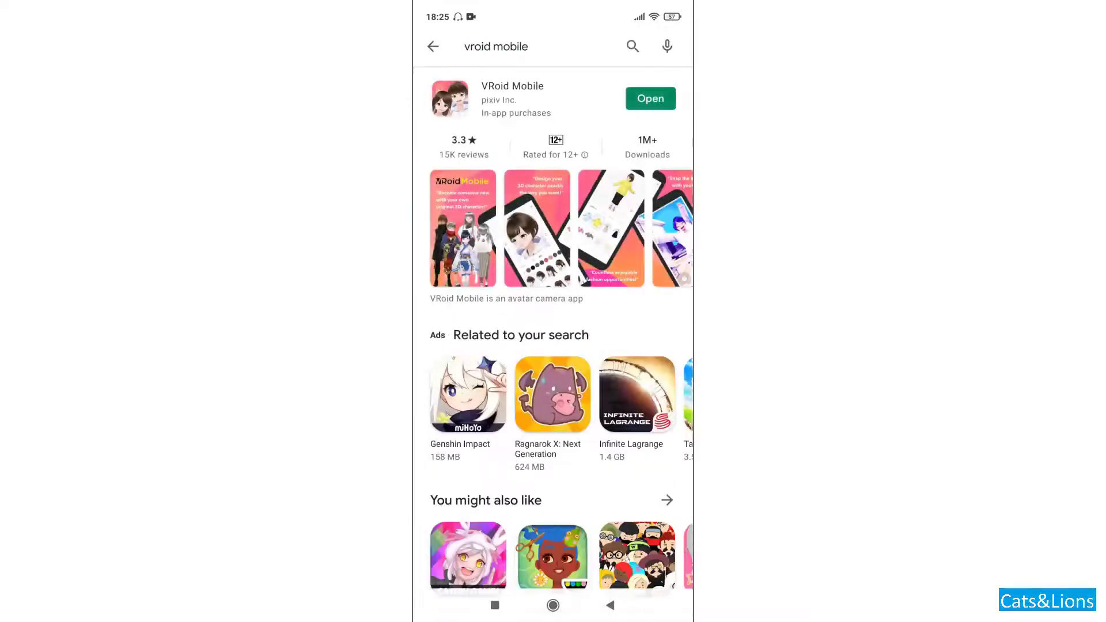
Return to the VRoid app and start sharing the teal-haired avatar to VRoid Hub
{"action": "left_click", "coordinate": [495, 605]}
{"action": "left_click", "coordinate": [613, 370]}
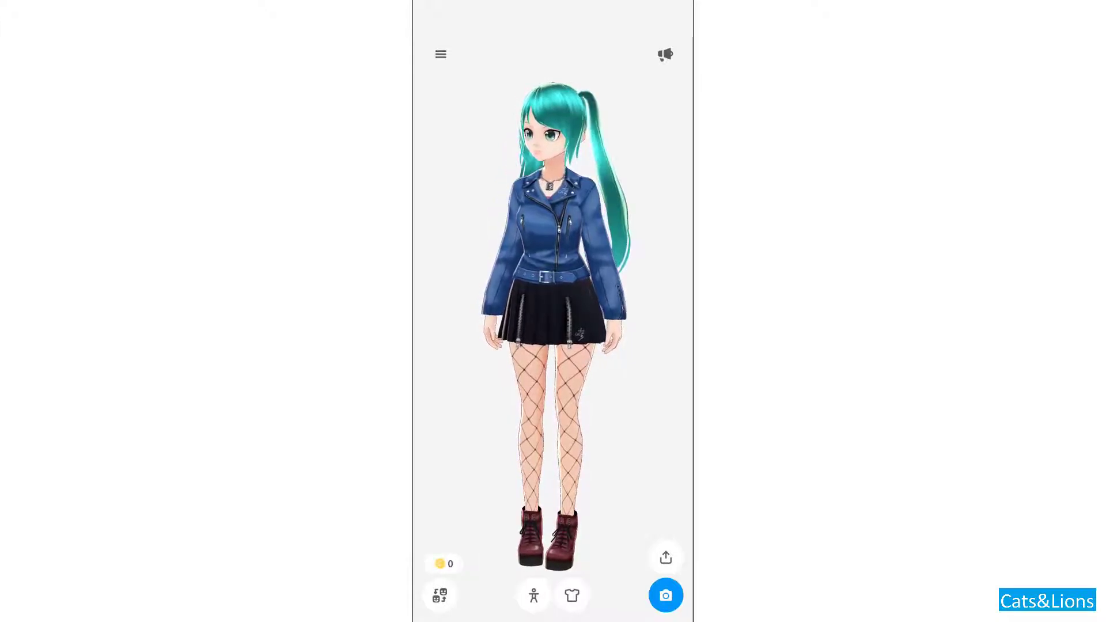
{"action": "left_click", "coordinate": [666, 557]}
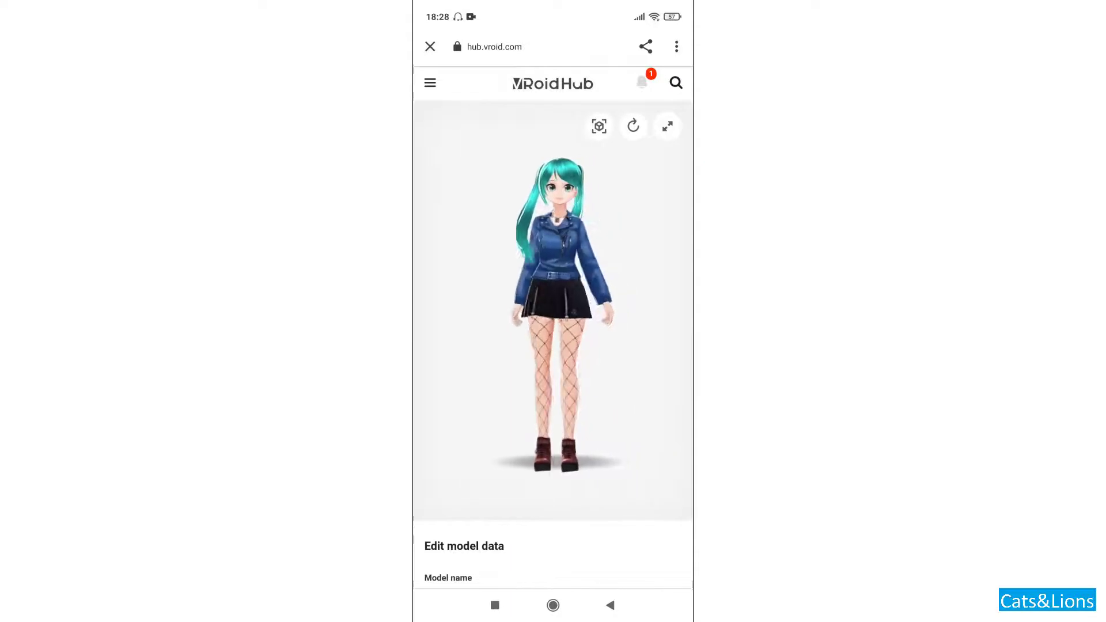
Review the Cats&Lions model data on VRoid Hub and save the model privately, for all ages and displayed as a still image
{"action": "scroll", "coordinate": [553, 311], "scroll_direction": "down", "scroll_amount": 3}
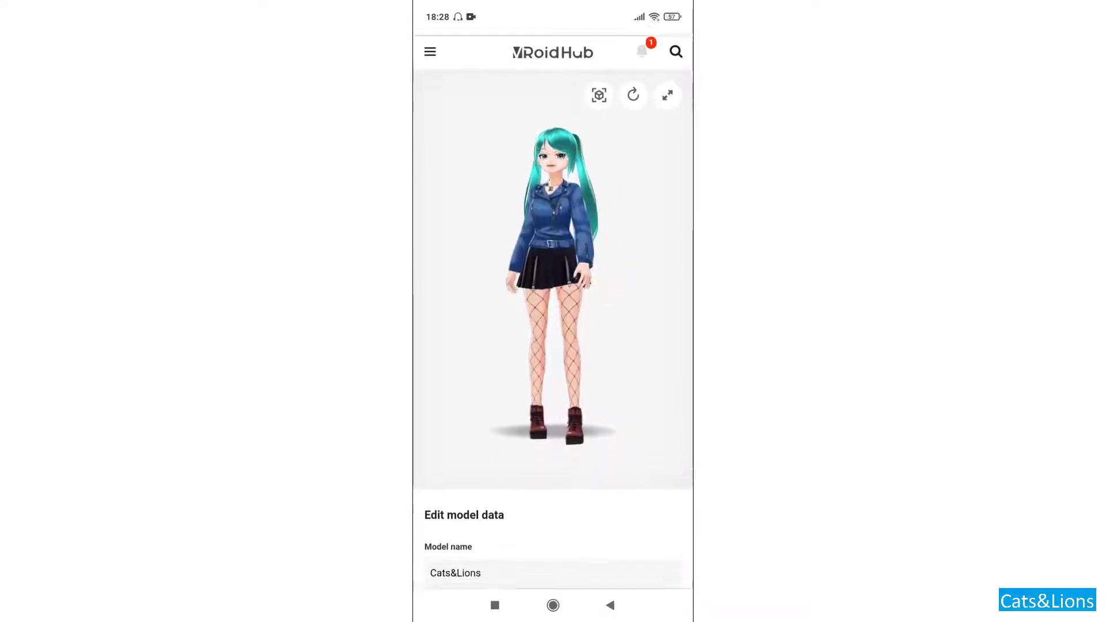
{"action": "scroll", "coordinate": [553, 311], "scroll_direction": "down", "scroll_amount": 3}
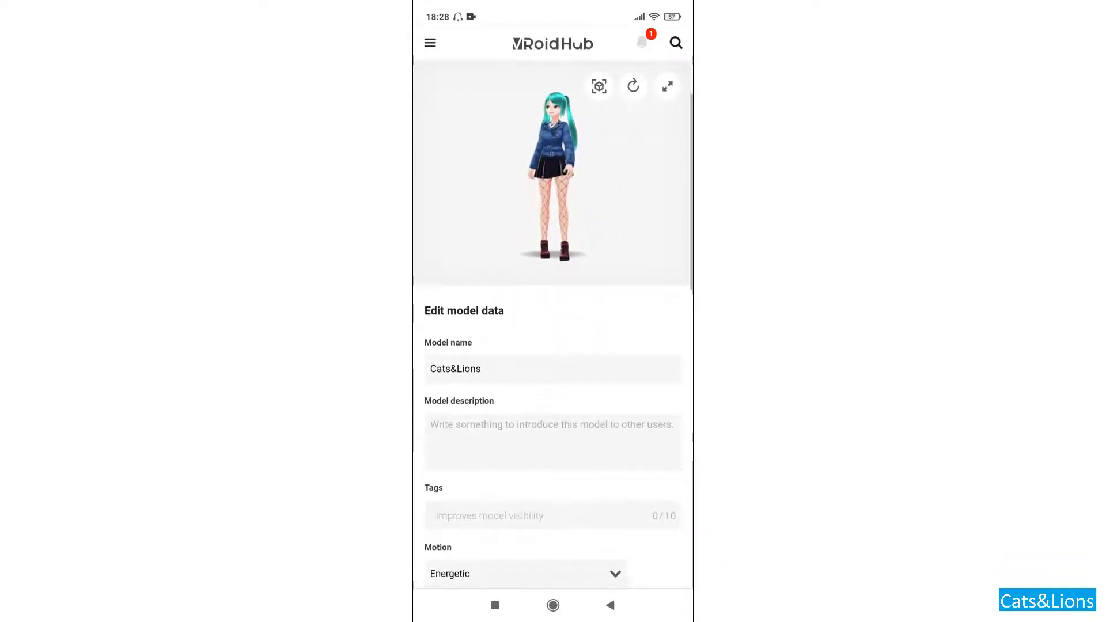
{"action": "scroll", "coordinate": [553, 311], "scroll_direction": "down", "scroll_amount": 3}
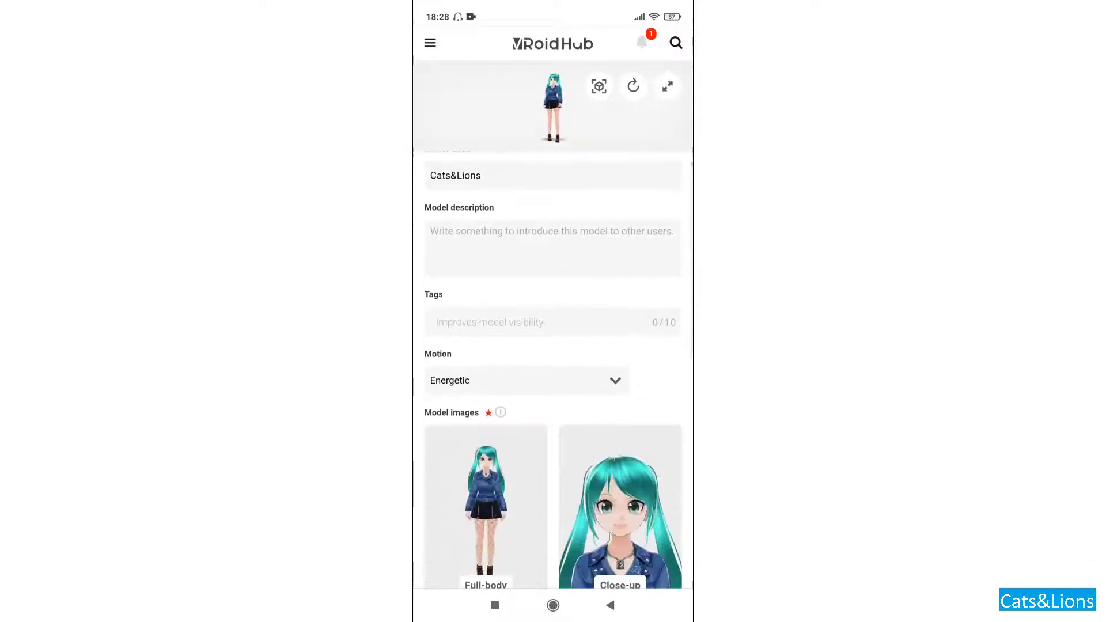
{"action": "scroll", "coordinate": [553, 346], "scroll_direction": "down", "scroll_amount": 5}
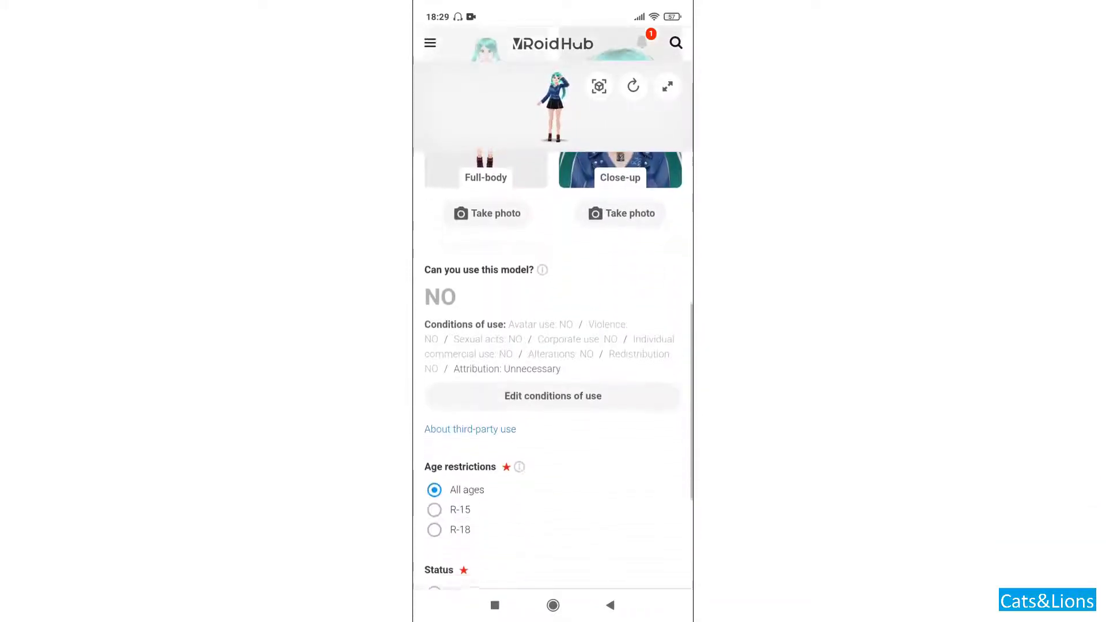
{"action": "scroll", "coordinate": [553, 346], "scroll_direction": "down", "scroll_amount": 4}
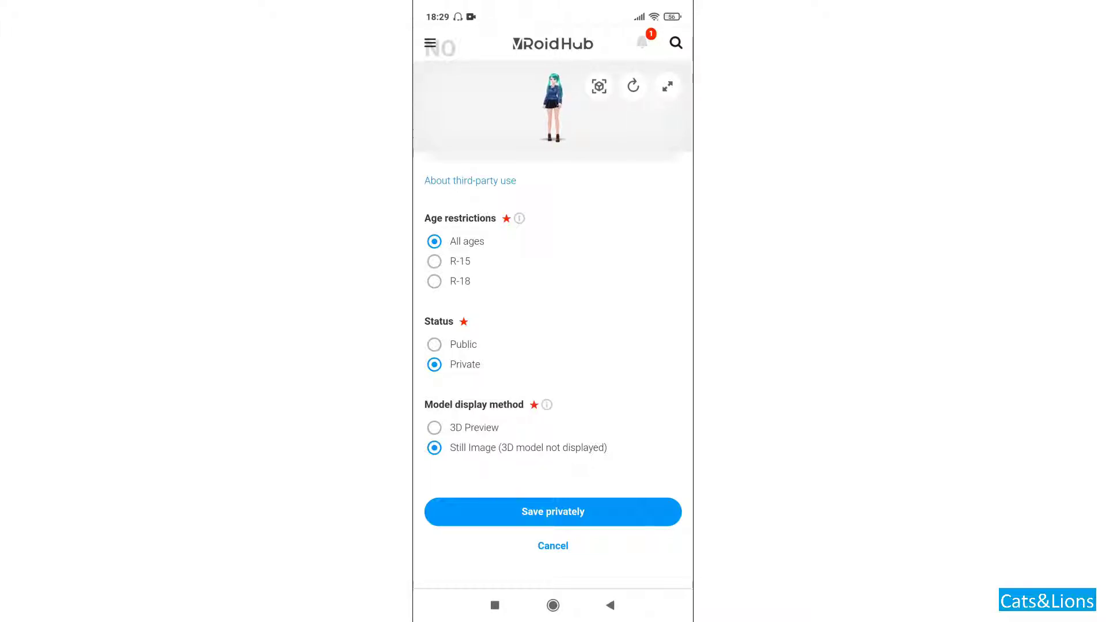
{"action": "left_click", "coordinate": [553, 511]}
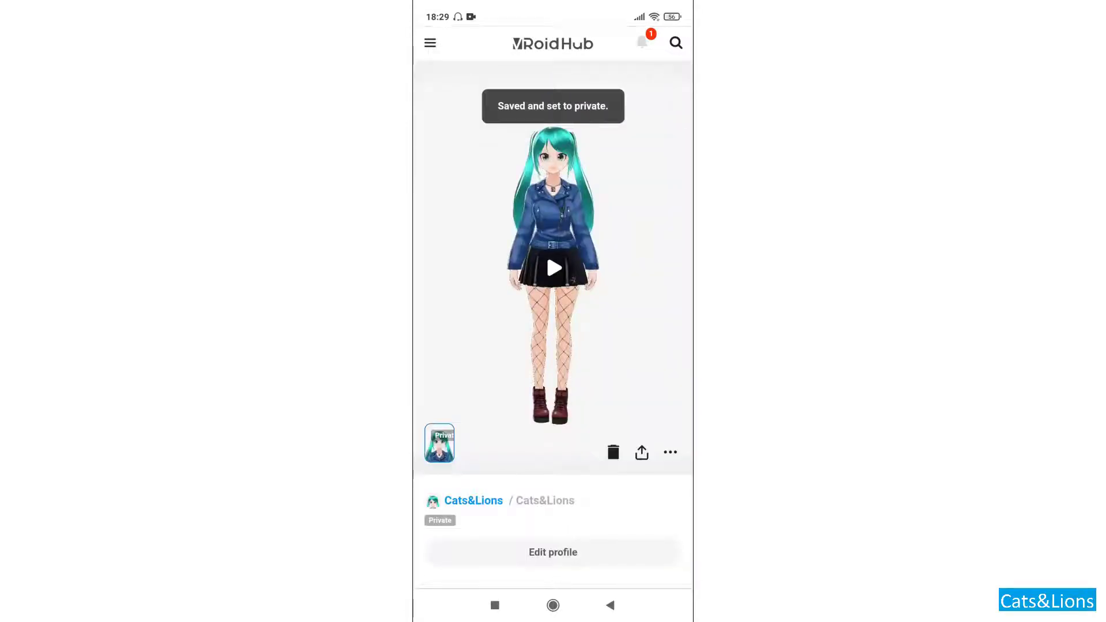
Download your own Cats&Lions model from its VRoid Hub page, accepting the conditions of use
{"action": "scroll", "coordinate": [553, 322], "scroll_direction": "down", "scroll_amount": 3}
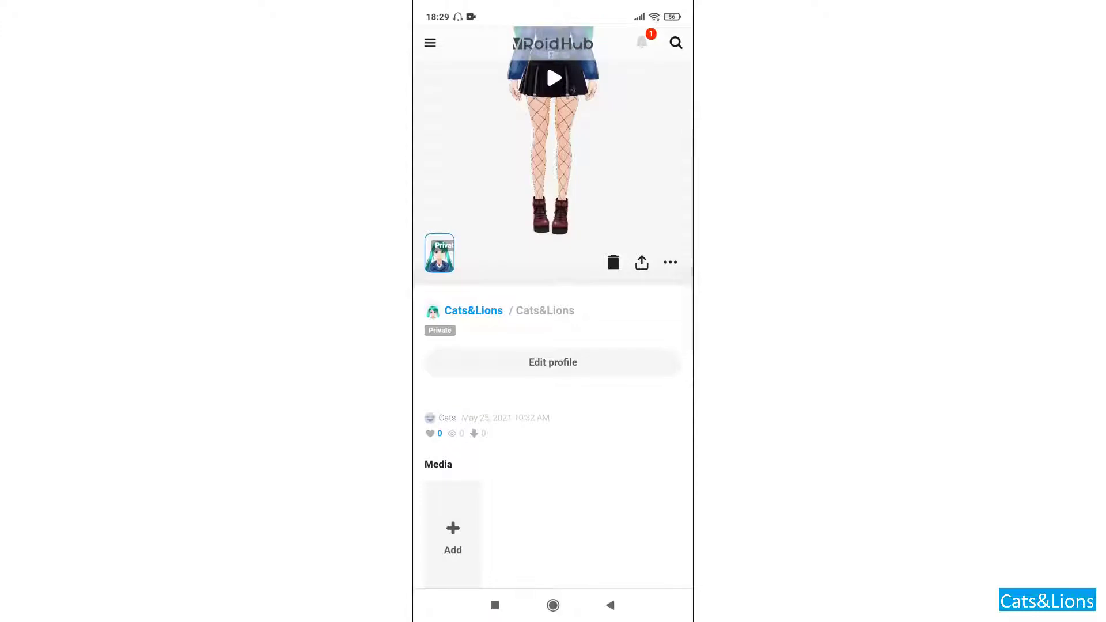
{"action": "scroll", "coordinate": [553, 322], "scroll_direction": "down", "scroll_amount": 5}
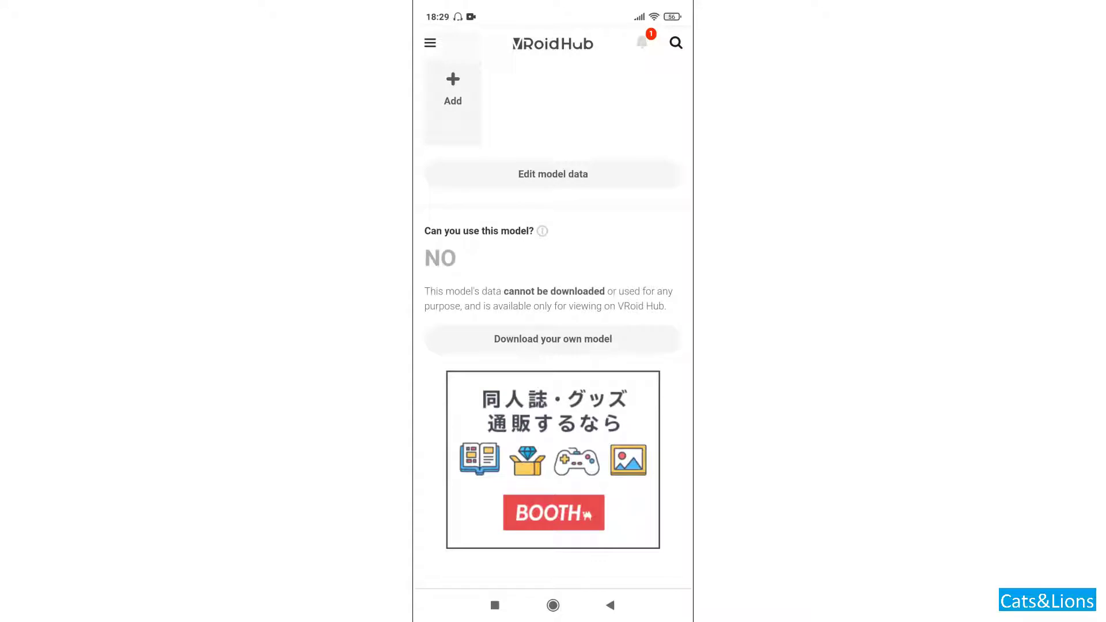
{"action": "left_click", "coordinate": [553, 339]}
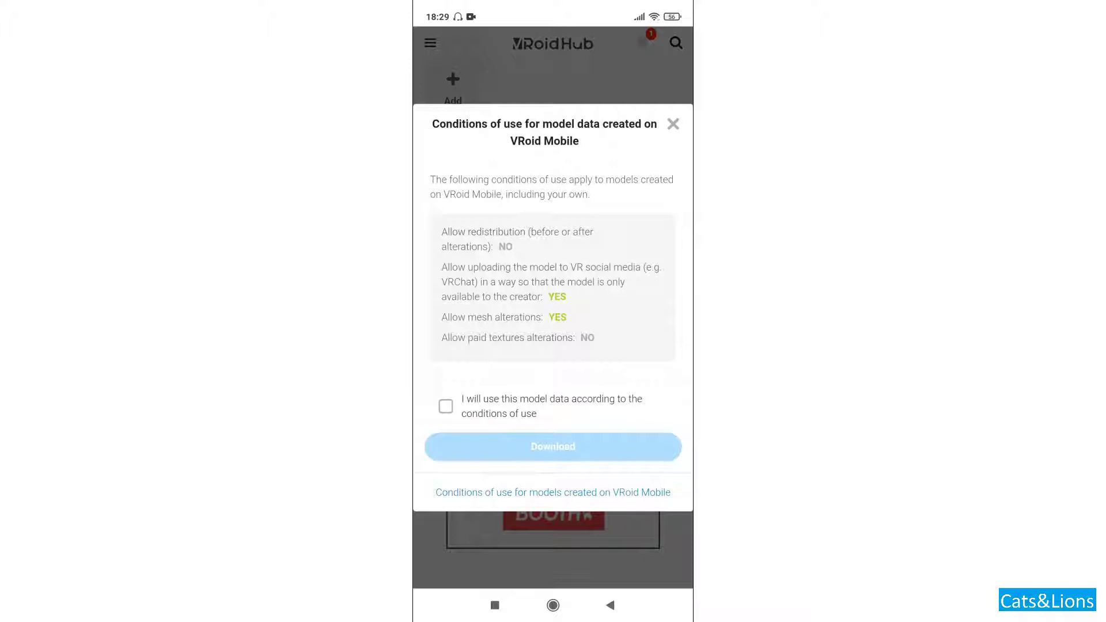
{"action": "left_click", "coordinate": [445, 406]}
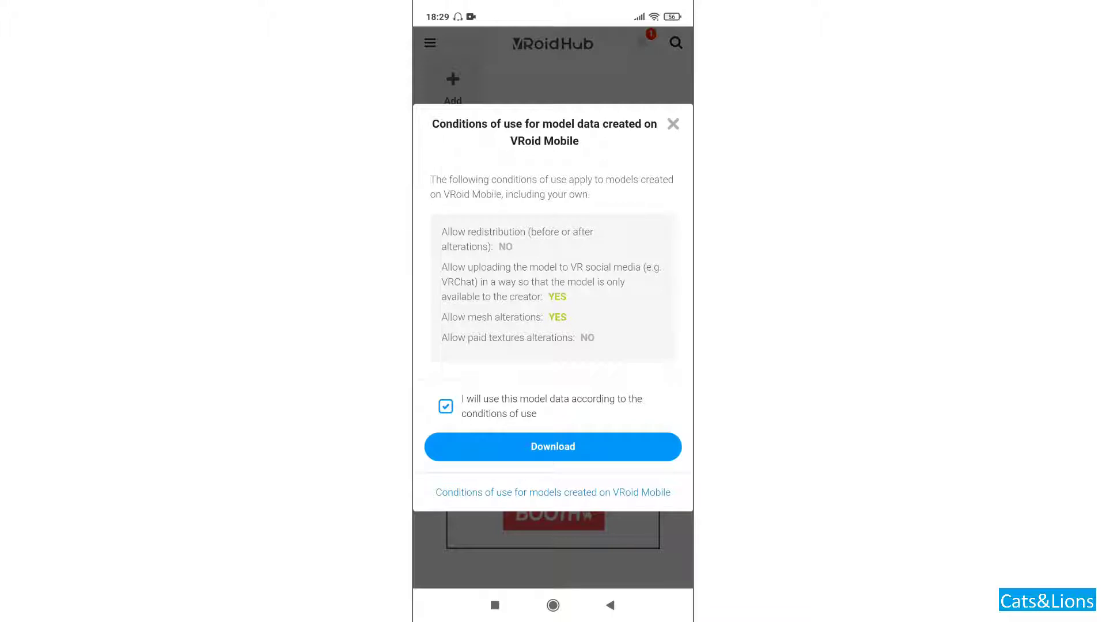
{"action": "left_click", "coordinate": [553, 447]}
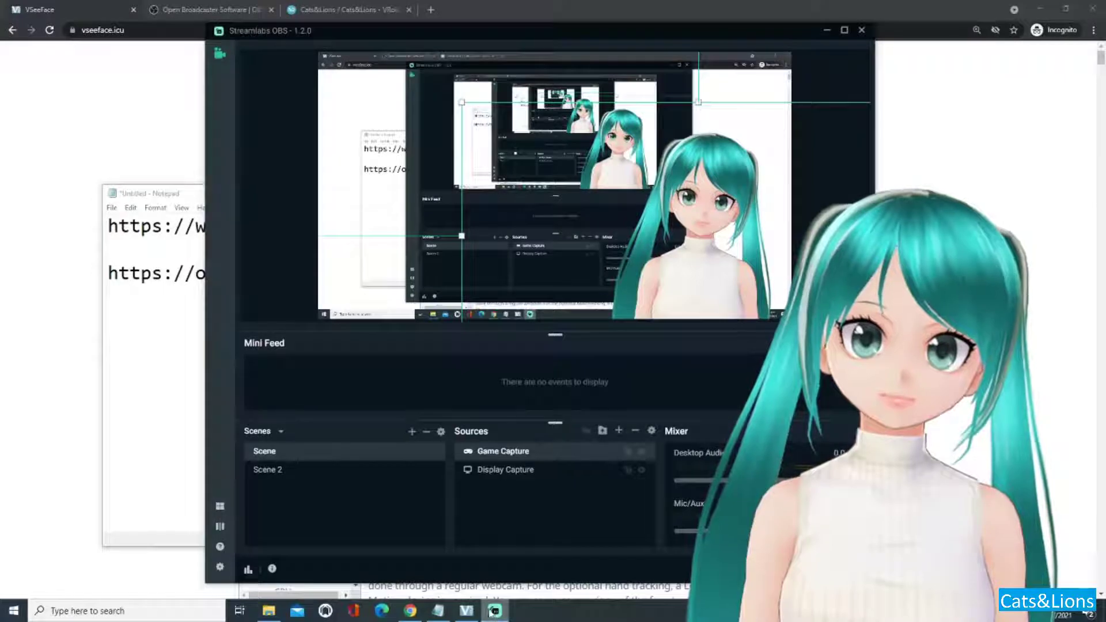
Move Streamlabs OBS out of the way and highlight the VSeeFace web address in the Notepad note
{"action": "left_click", "coordinate": [495, 614]}
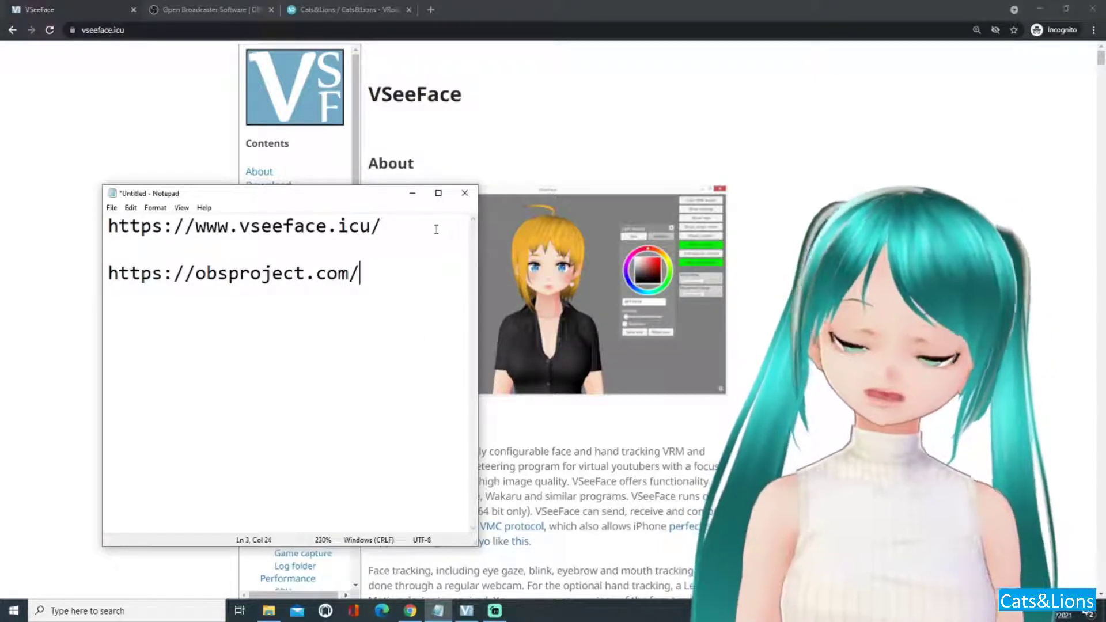
{"action": "left_click_drag", "start_coordinate": [436, 229], "coordinate": [106, 227]}
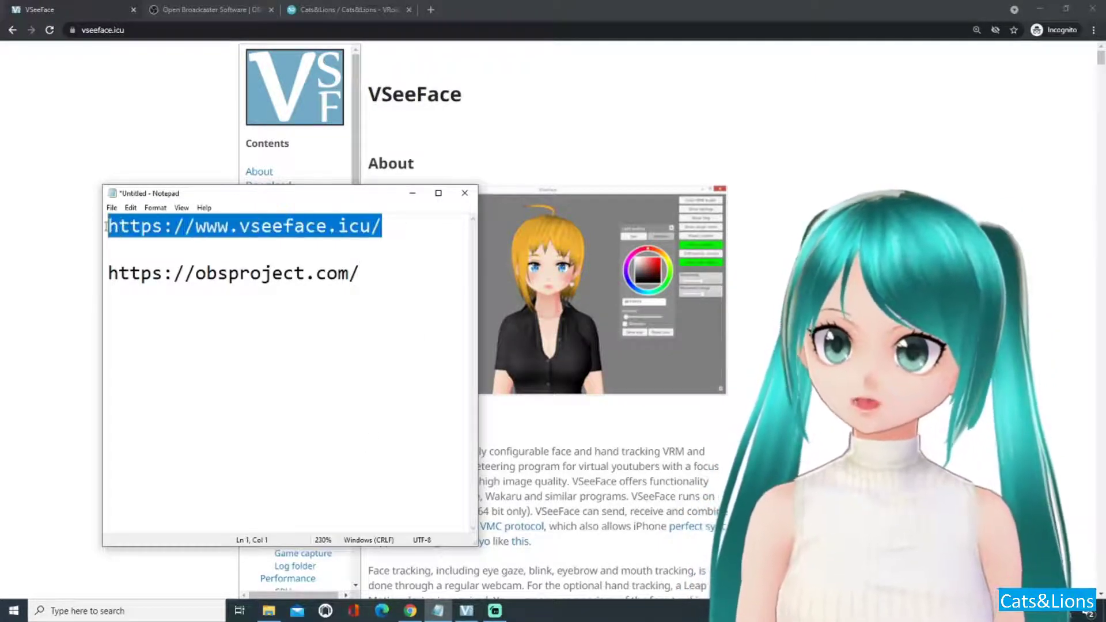
{"action": "left_click", "coordinate": [203, 230]}
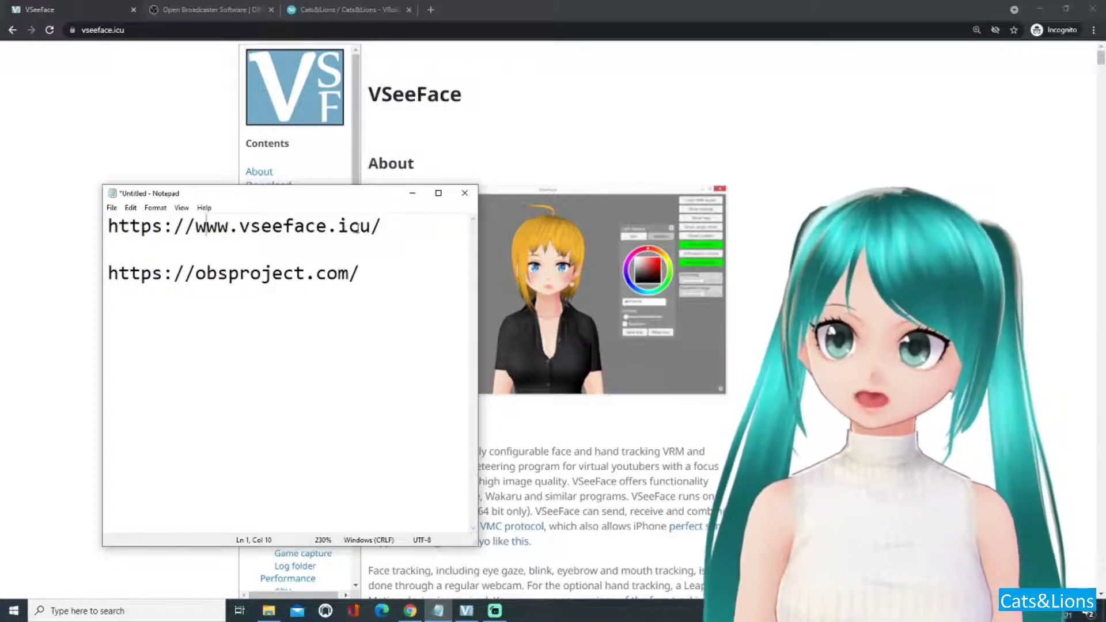
Switch to the VSeeFace website in the browser and download version v1.13.36h
{"action": "left_click", "coordinate": [581, 126]}
{"action": "scroll", "coordinate": [491, 293], "scroll_direction": "up", "scroll_amount": 2, "text": "ctrl"}
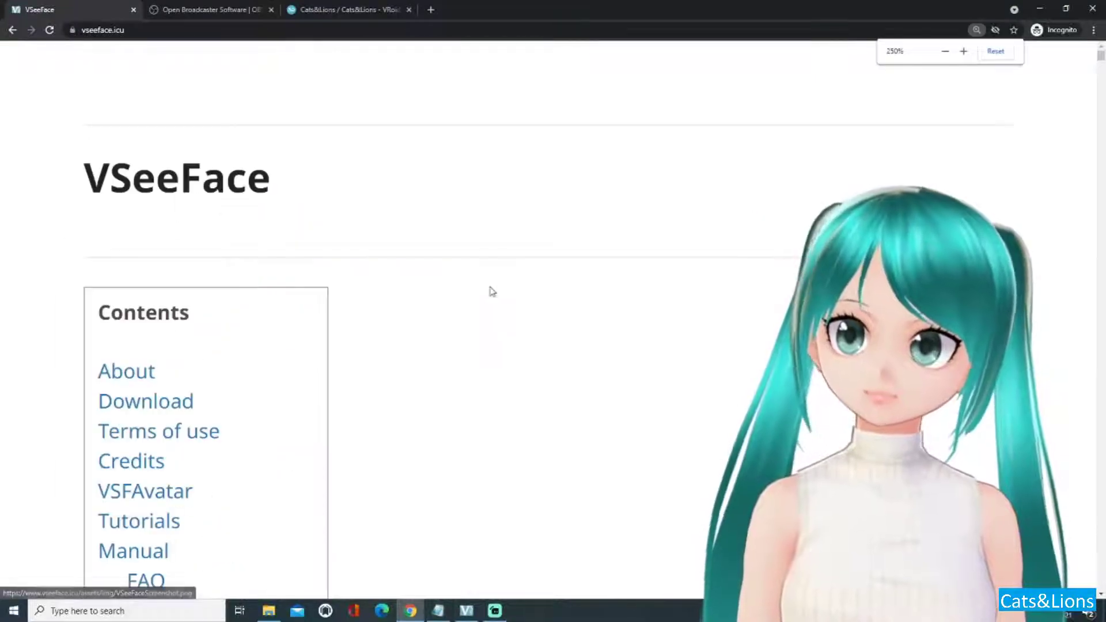
{"action": "scroll", "coordinate": [489, 291], "scroll_direction": "down", "scroll_amount": 1, "text": "ctrl"}
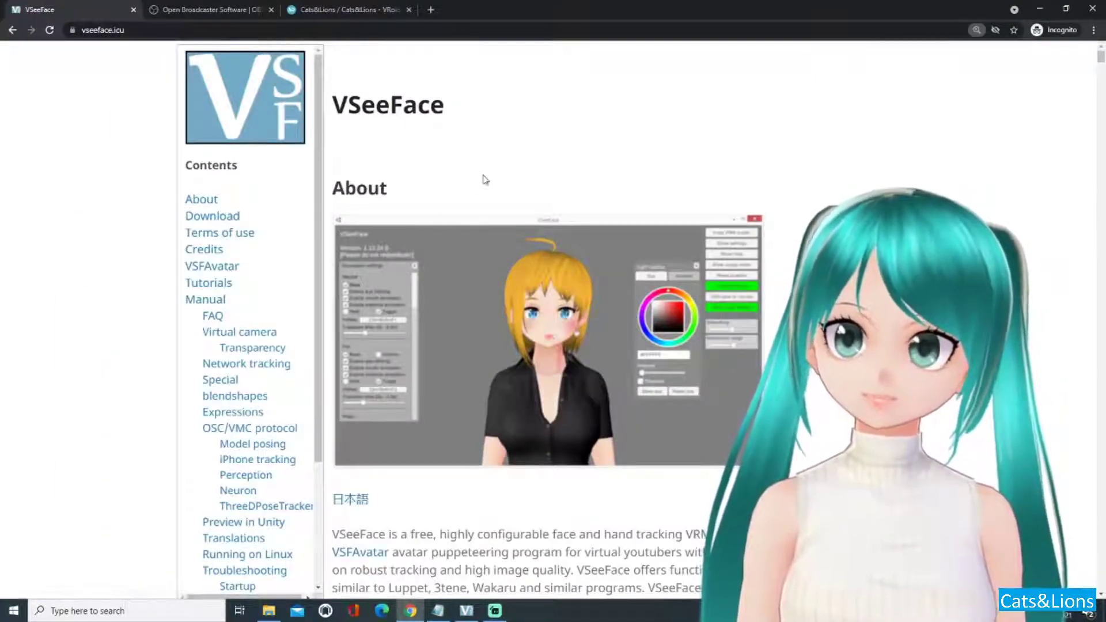
{"action": "scroll", "coordinate": [468, 236], "scroll_direction": "down", "scroll_amount": 6}
{"action": "scroll", "coordinate": [467, 237], "scroll_direction": "down", "scroll_amount": 8}
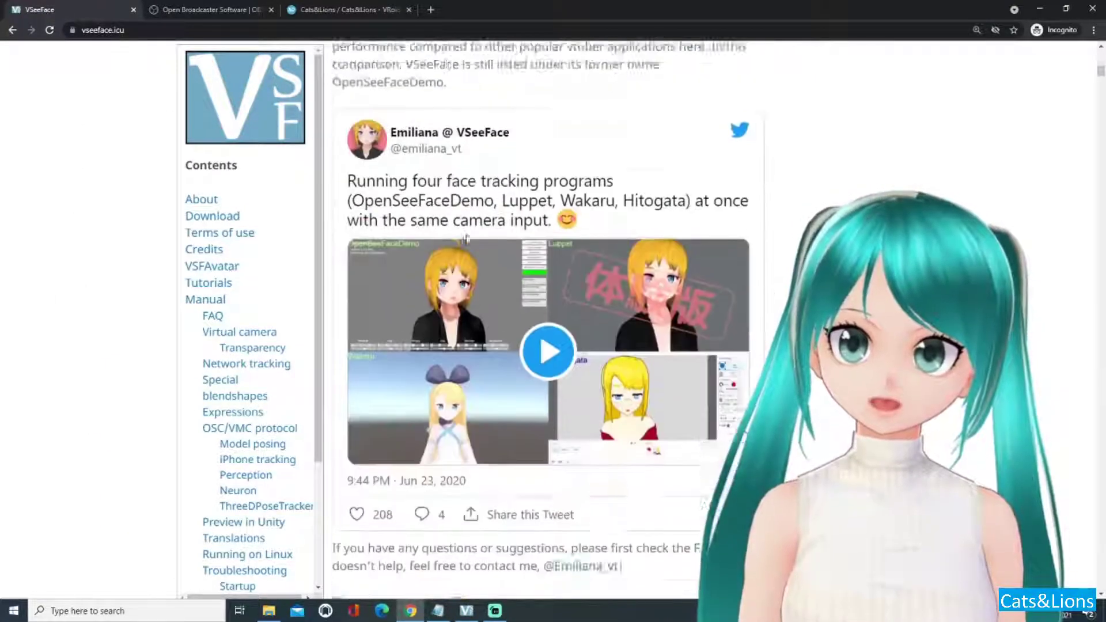
{"action": "scroll", "coordinate": [521, 390], "scroll_direction": "down", "scroll_amount": 1}
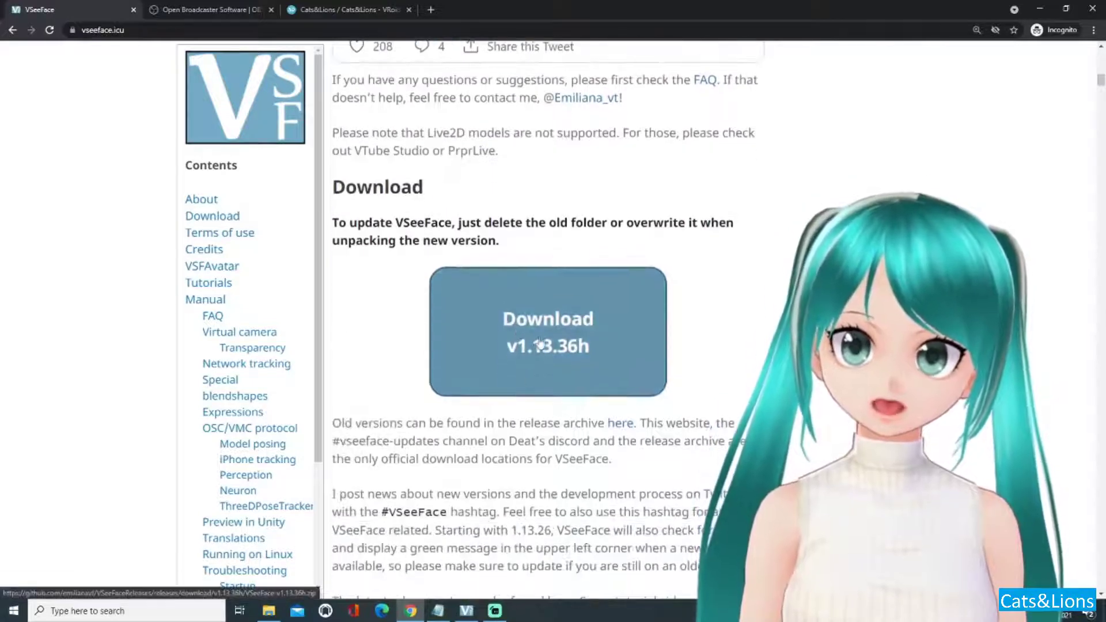
{"action": "left_click", "coordinate": [550, 335]}
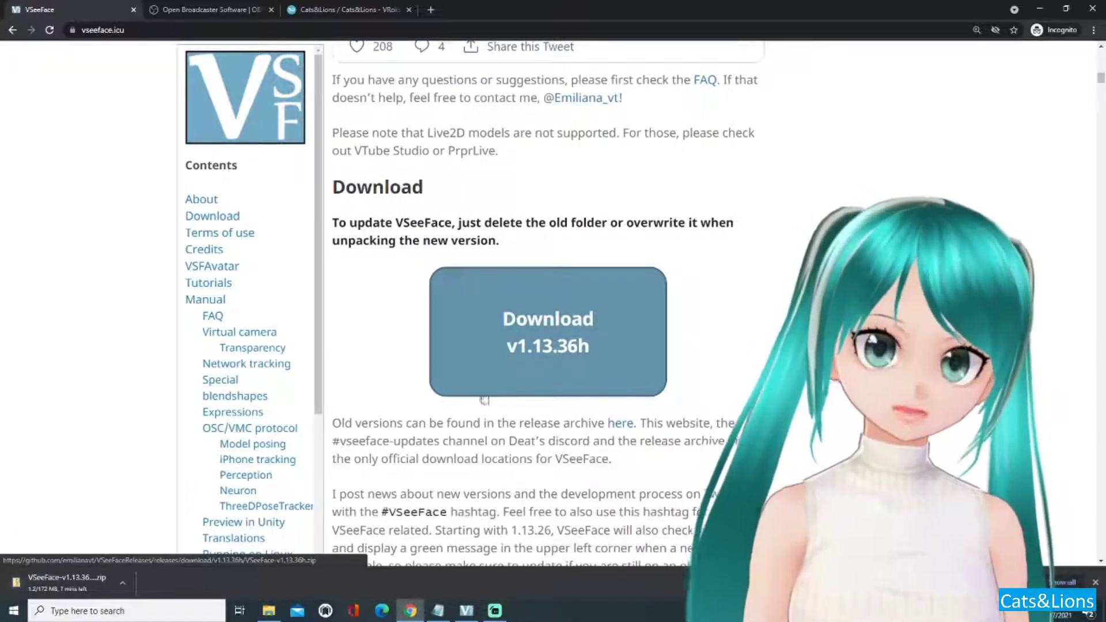
Open the VSeeFace-v1.13.36h (2) archive in Downloads and try to launch the VSeeFace application from inside it
{"action": "left_click", "coordinate": [268, 611]}
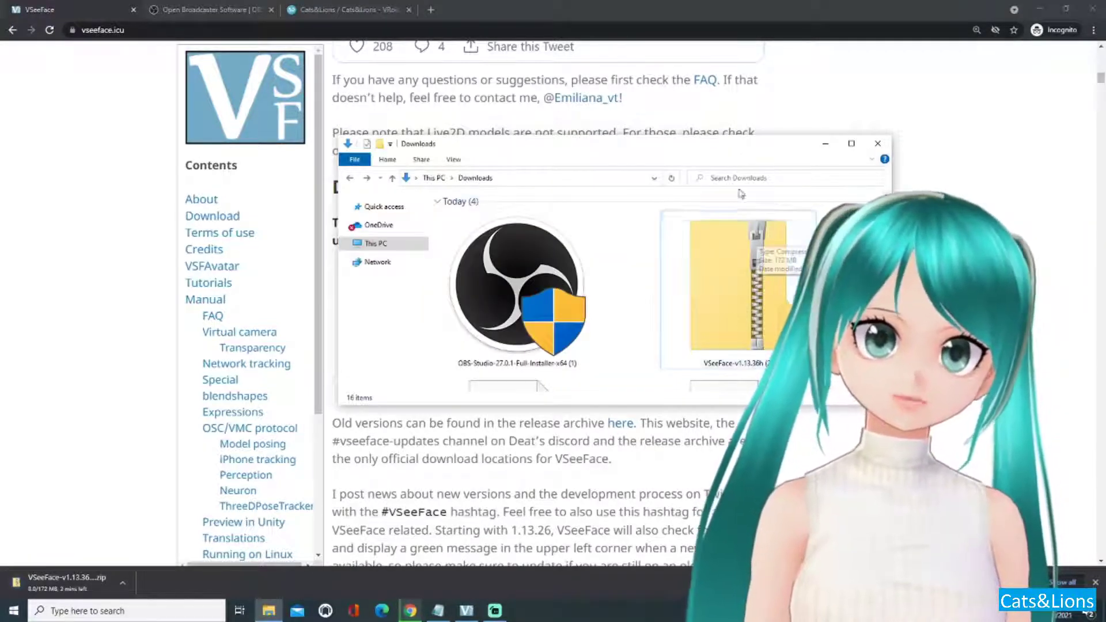
{"action": "left_click_drag", "start_coordinate": [743, 144], "coordinate": [560, 102]}
{"action": "left_click", "coordinate": [574, 274]}
{"action": "double_click", "coordinate": [574, 275]}
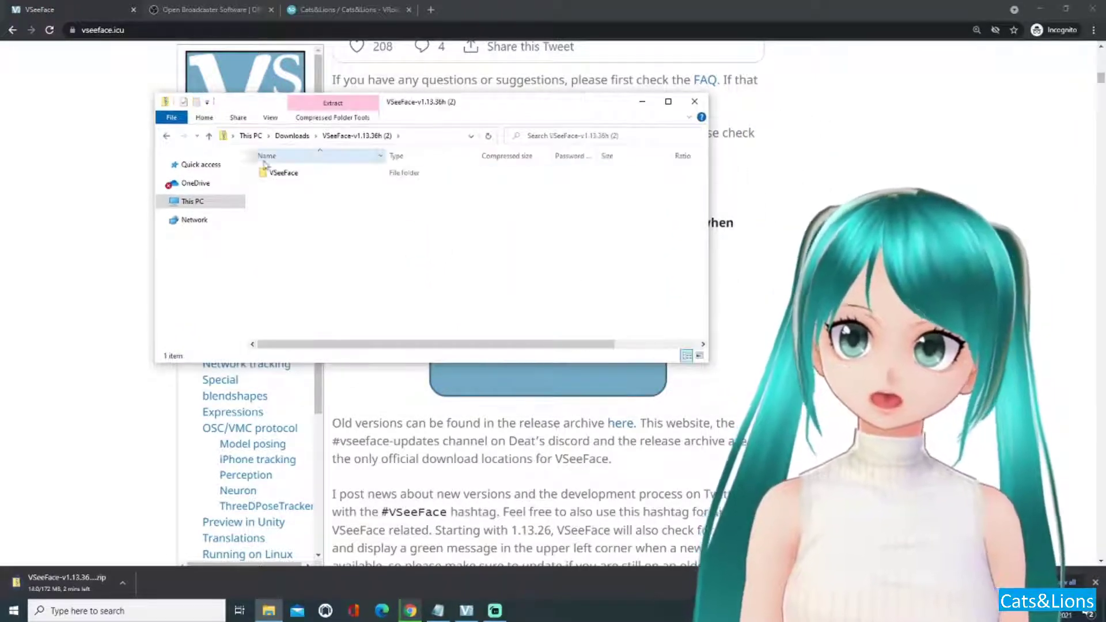
{"action": "double_click", "coordinate": [281, 173]}
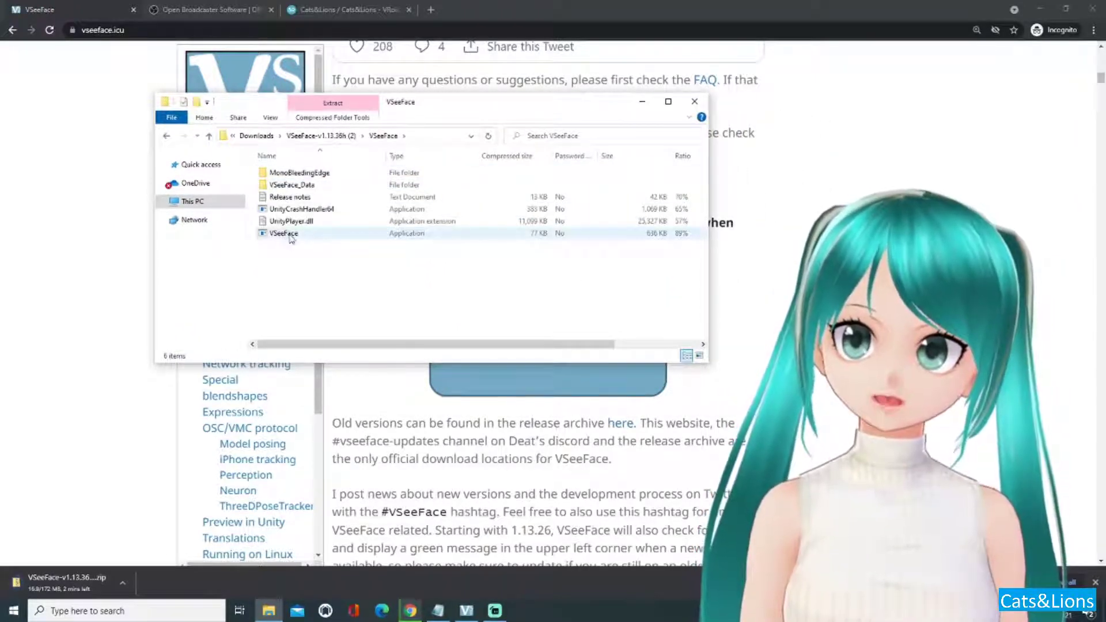
{"action": "double_click", "coordinate": [285, 233]}
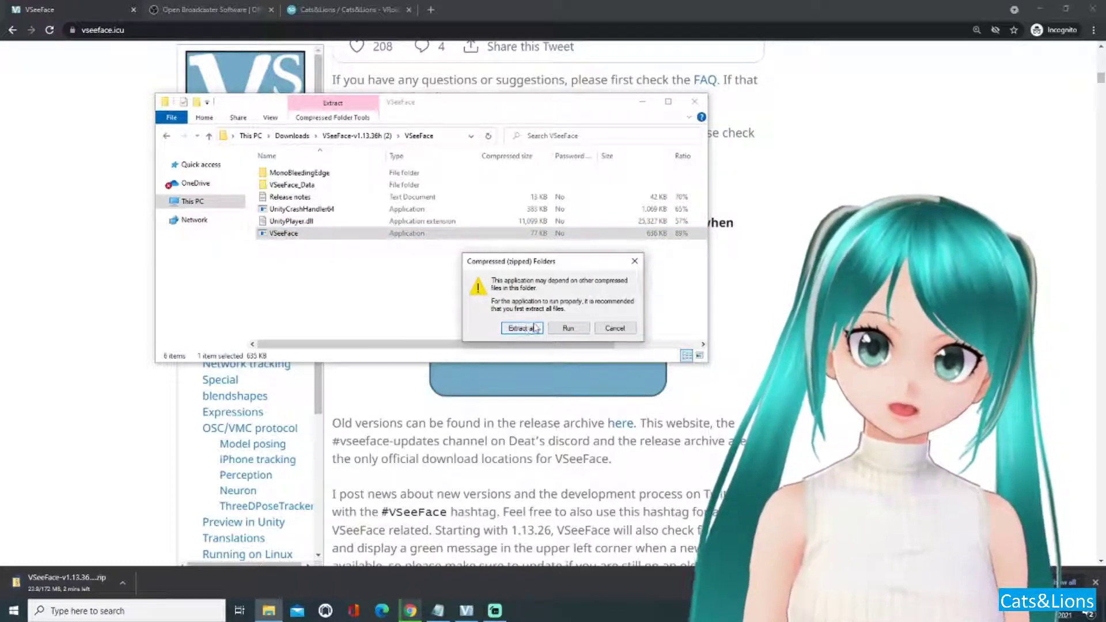
{"action": "left_click", "coordinate": [634, 262]}
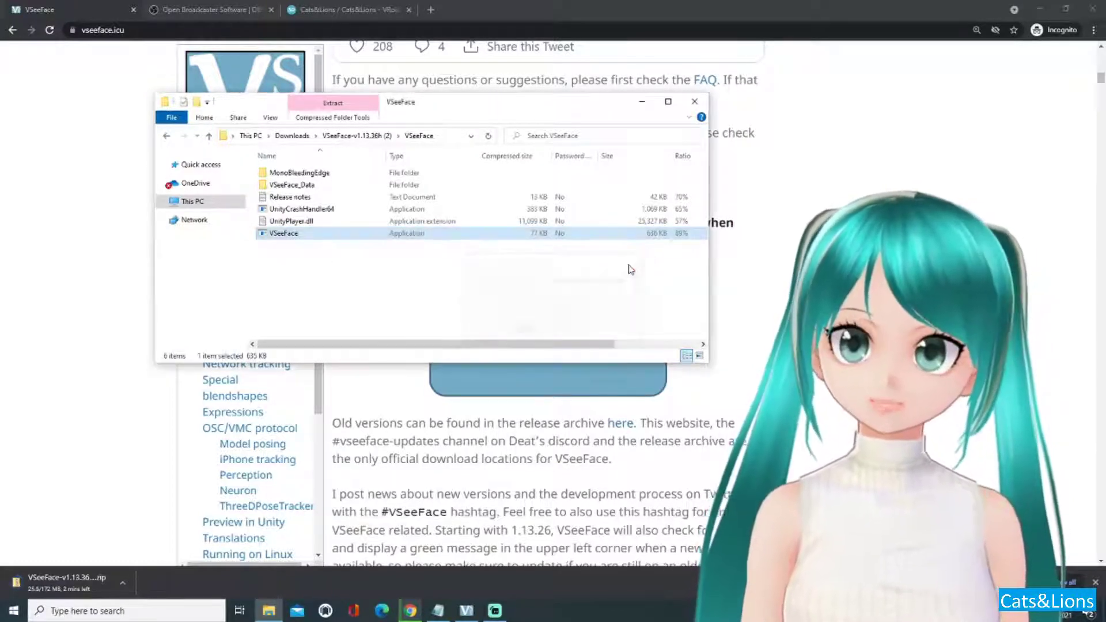
Find the extracted VSeeFace-v1.13.36h (1) folder inside the personal folder on the Desktop and launch the VSeeFace application from it
{"action": "left_click", "coordinate": [269, 610]}
{"action": "left_click", "coordinate": [268, 611]}
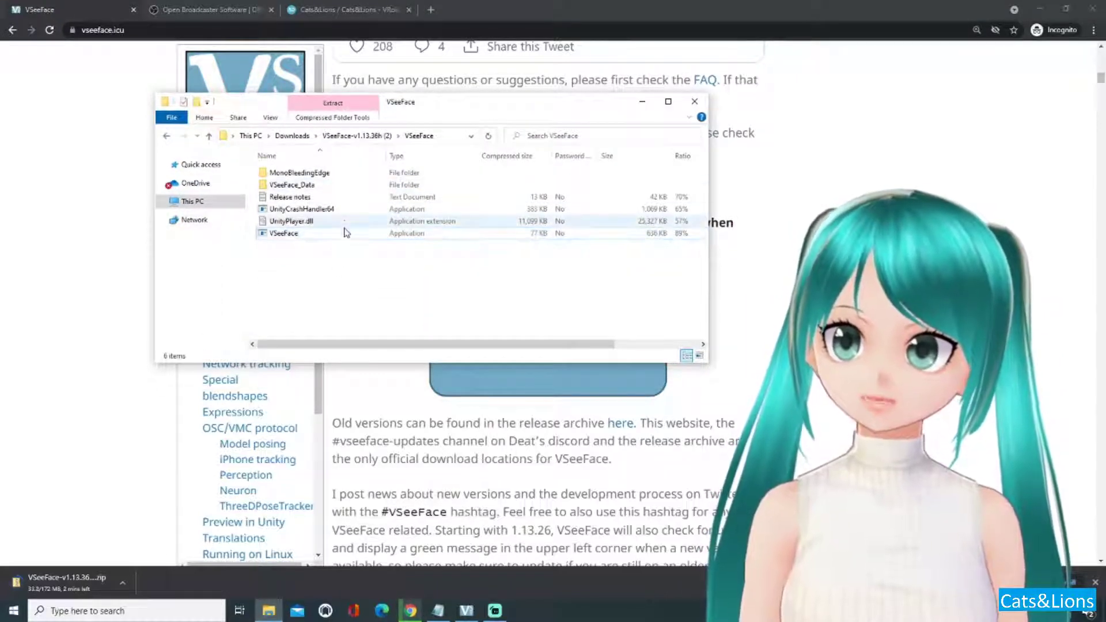
{"action": "left_click", "coordinate": [200, 202]}
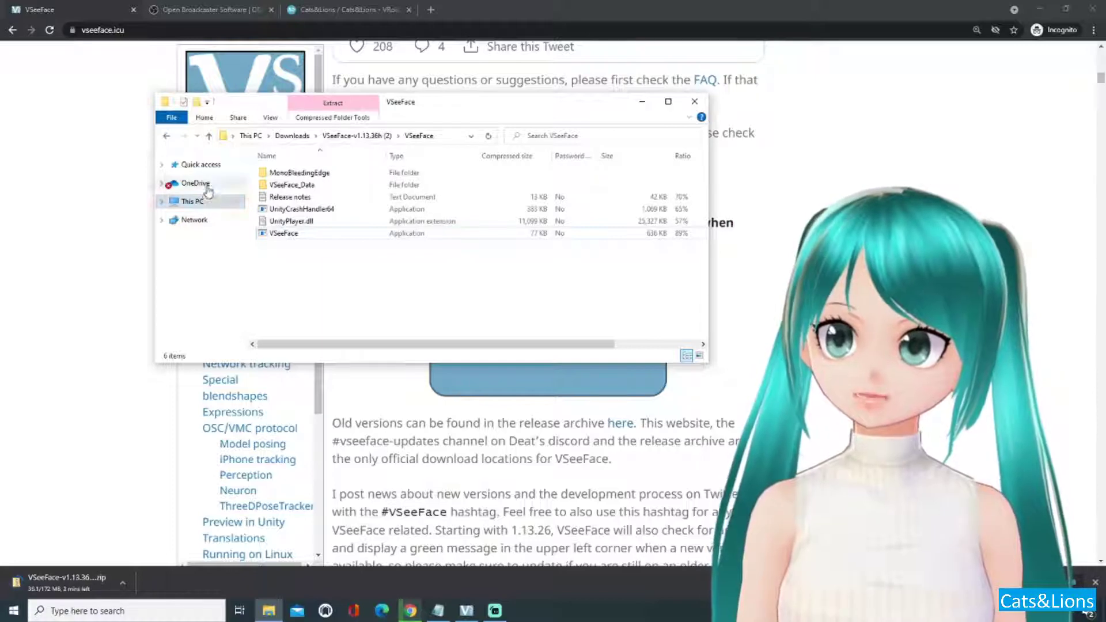
{"action": "double_click", "coordinate": [479, 184]}
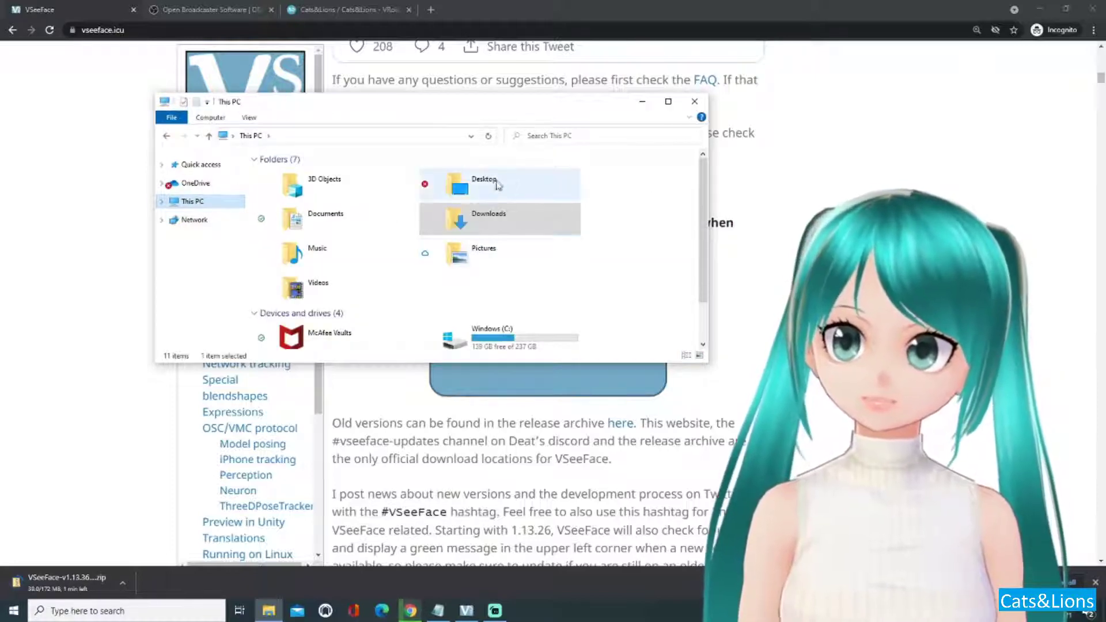
{"action": "double_click", "coordinate": [303, 176]}
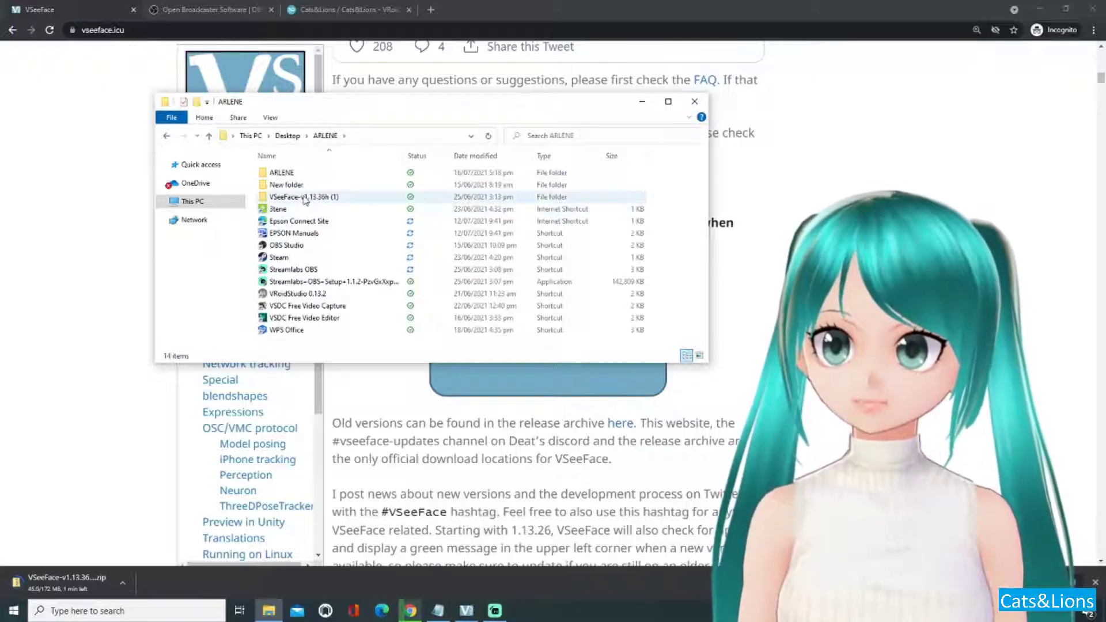
{"action": "scroll", "coordinate": [337, 255], "scroll_direction": "up", "scroll_amount": 2, "text": "ctrl"}
{"action": "scroll", "coordinate": [334, 258], "scroll_direction": "up", "scroll_amount": 2, "text": "ctrl"}
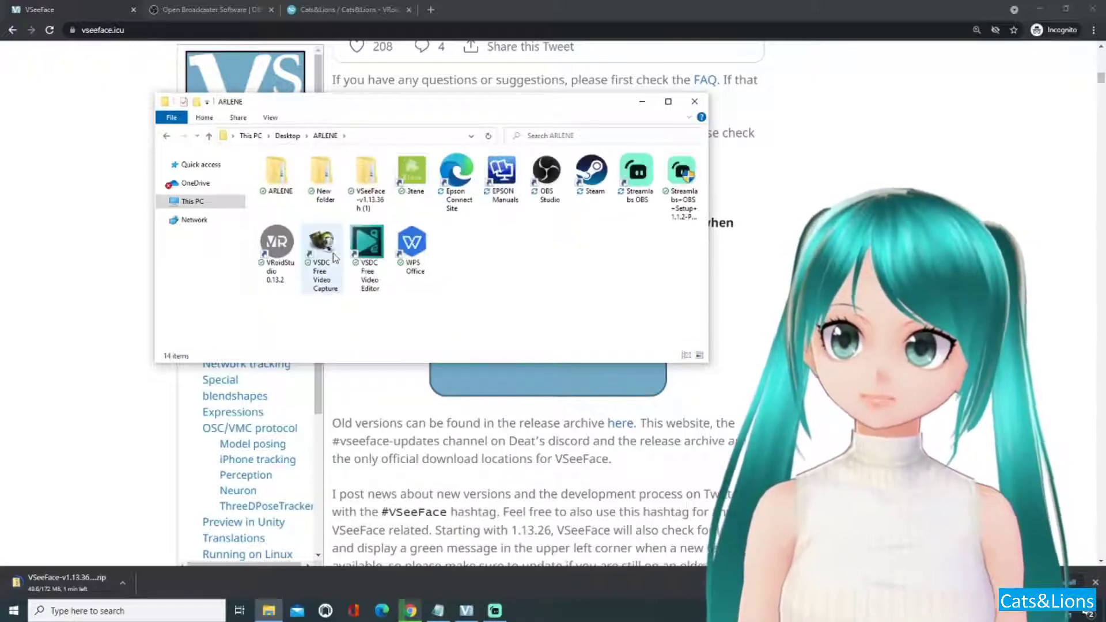
{"action": "double_click", "coordinate": [369, 185]}
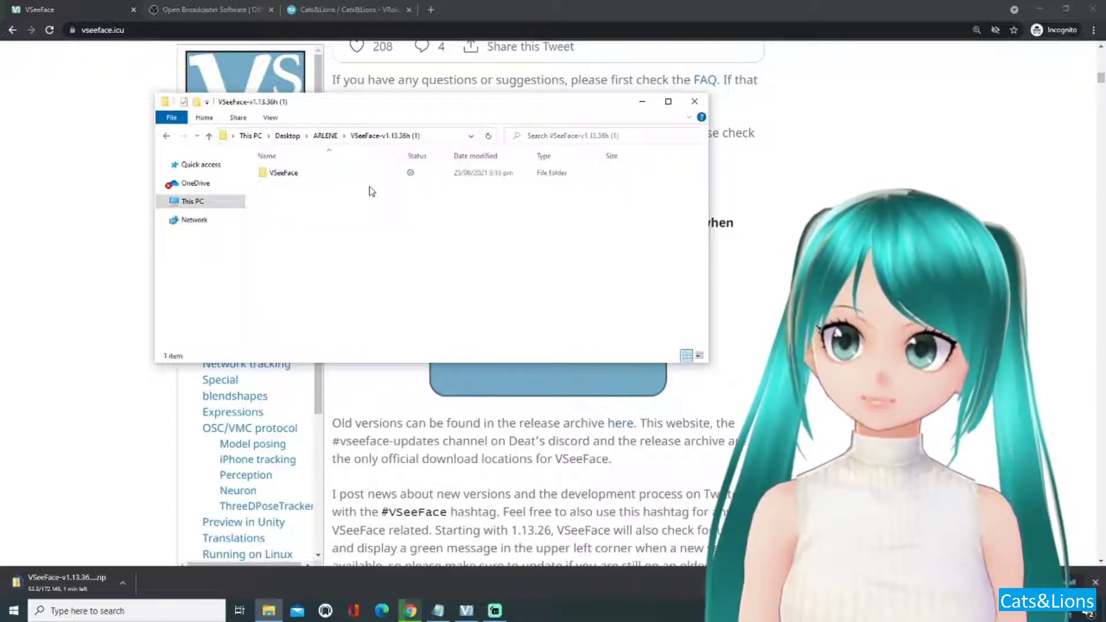
{"action": "double_click", "coordinate": [292, 175]}
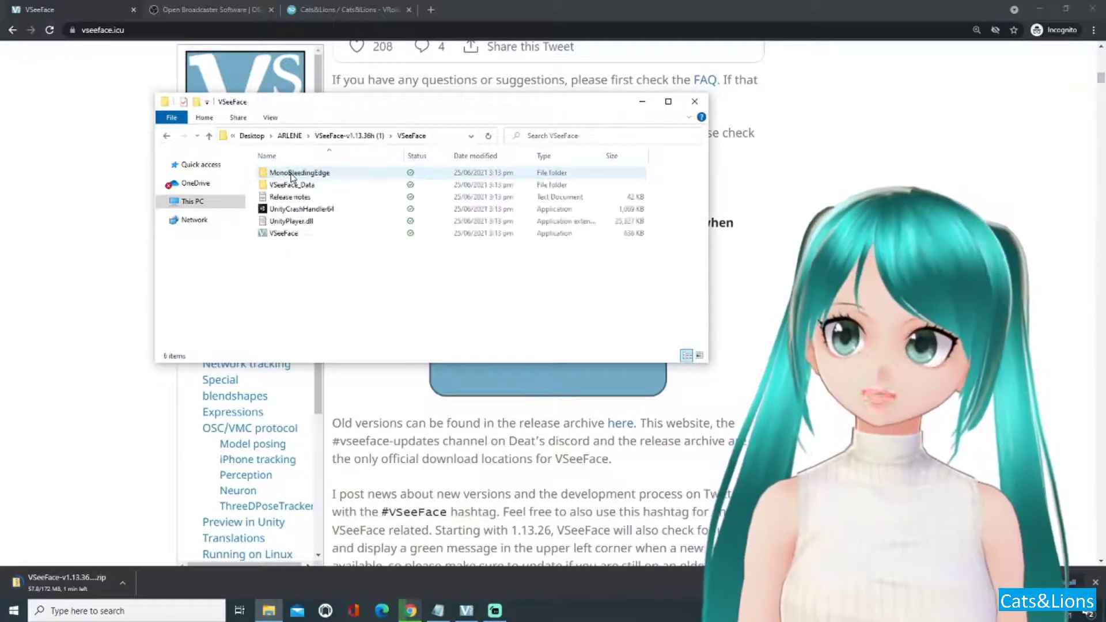
{"action": "double_click", "coordinate": [312, 235]}
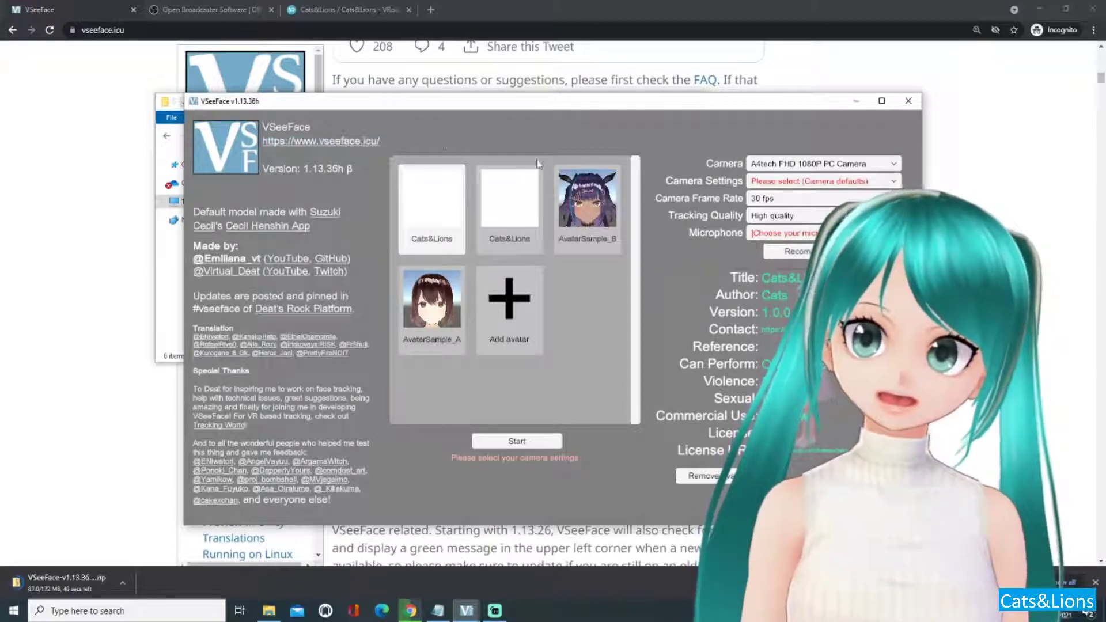
Add the downloaded .vrm file from Downloads as an avatar and start VSeeFace with the first Cats&Lions avatar
{"action": "left_click", "coordinate": [509, 313]}
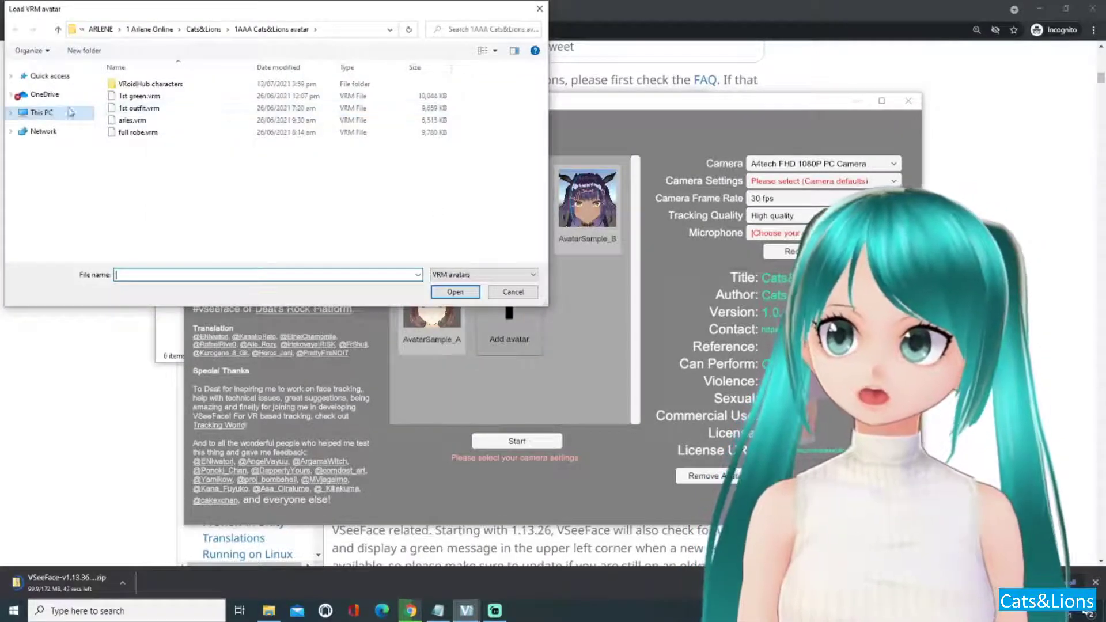
{"action": "left_click", "coordinate": [41, 113]}
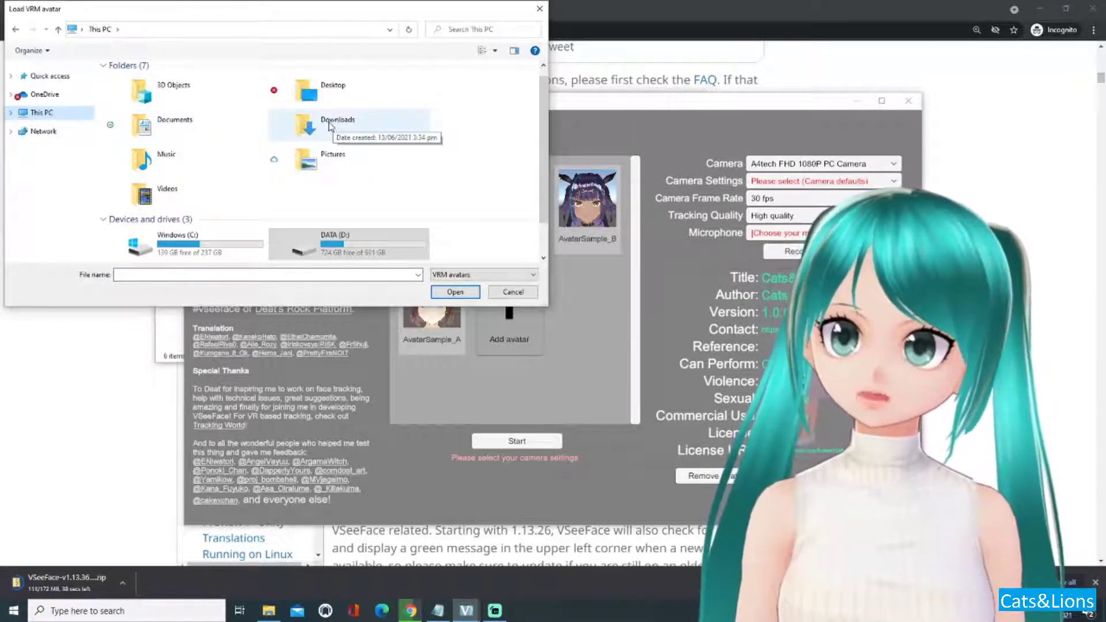
{"action": "double_click", "coordinate": [331, 126]}
{"action": "left_click", "coordinate": [158, 100]}
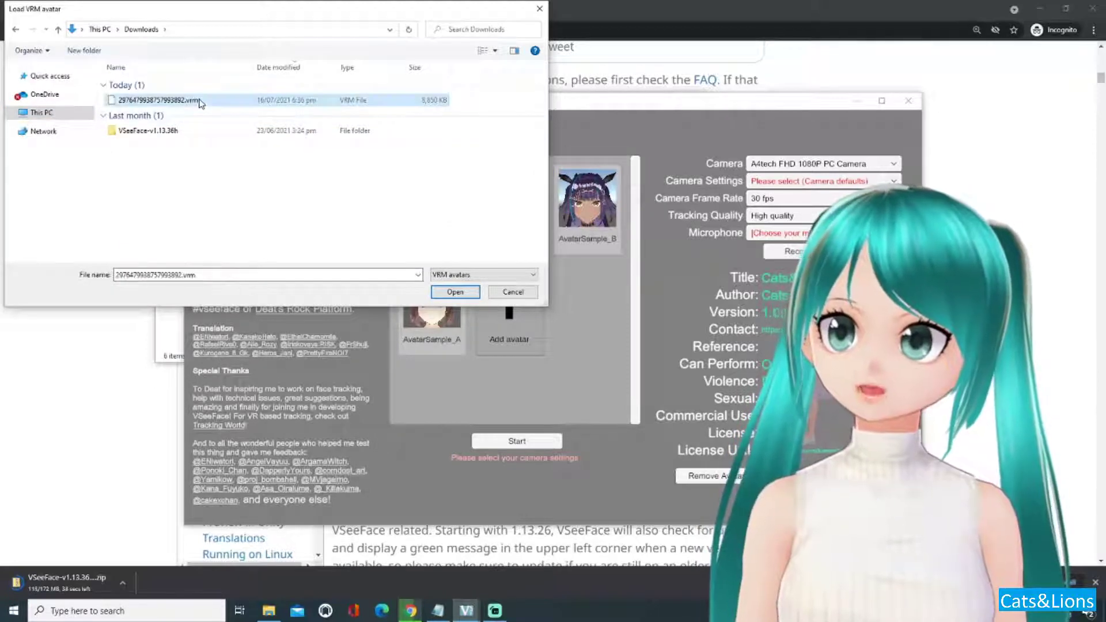
{"action": "double_click", "coordinate": [200, 103]}
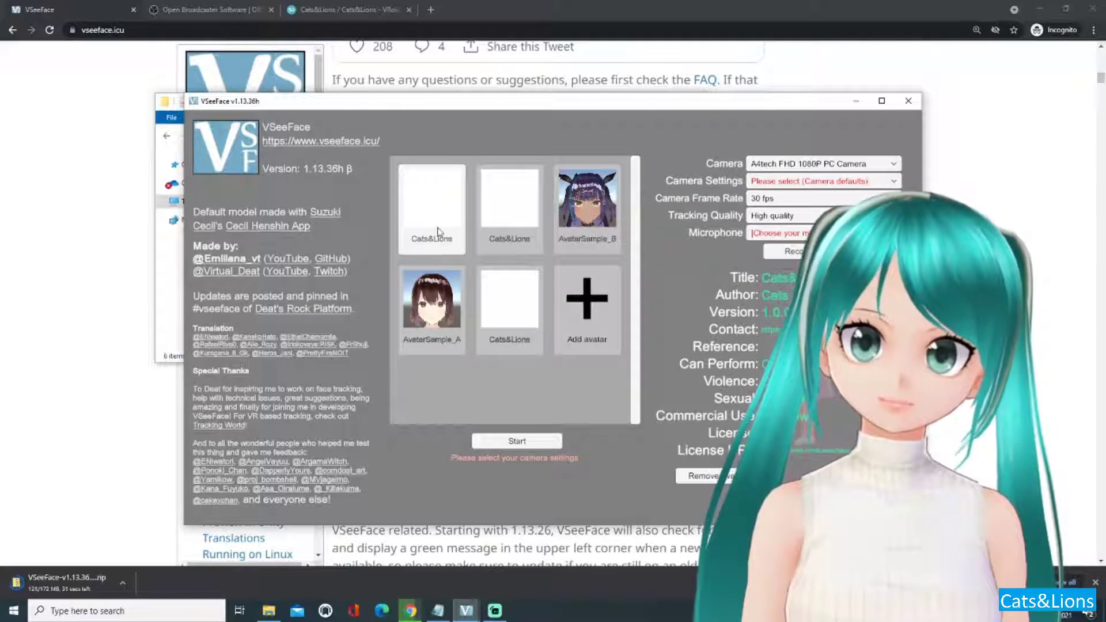
{"action": "left_click", "coordinate": [515, 442]}
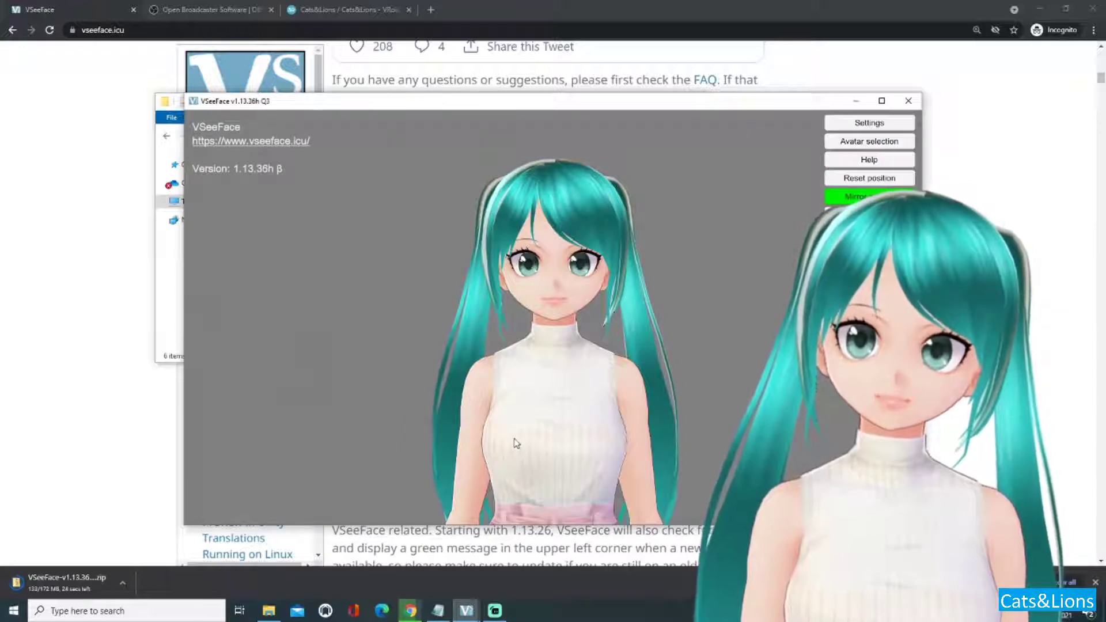
Choose A4tech FHD 1080P PC Camera as the camera and look through its available camera settings
{"action": "key", "text": "alt+Tab"}
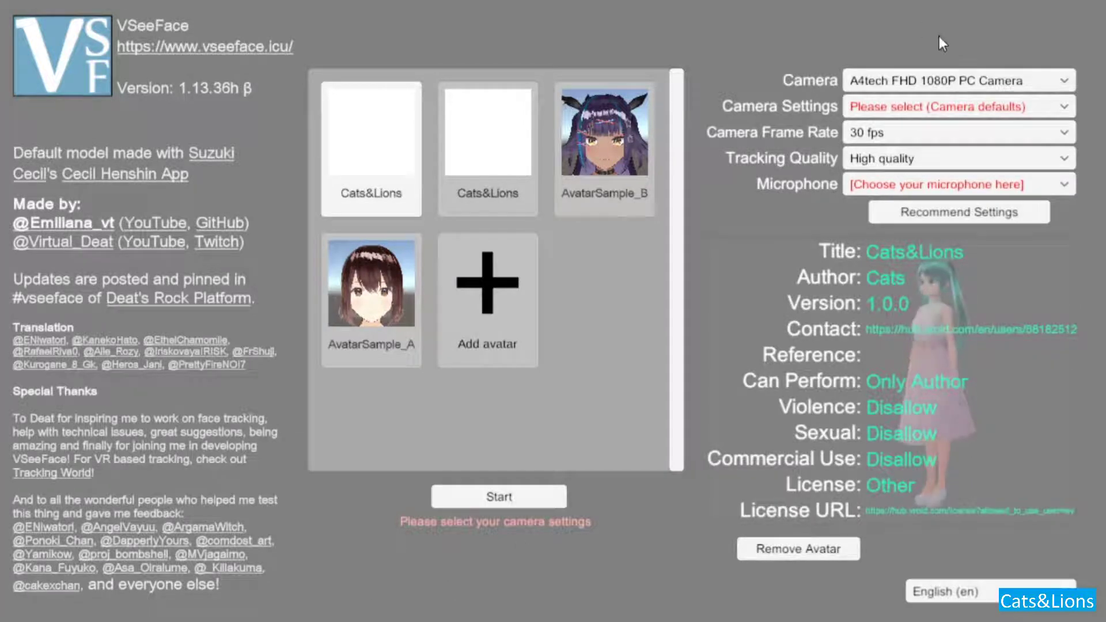
{"action": "left_click", "coordinate": [906, 83]}
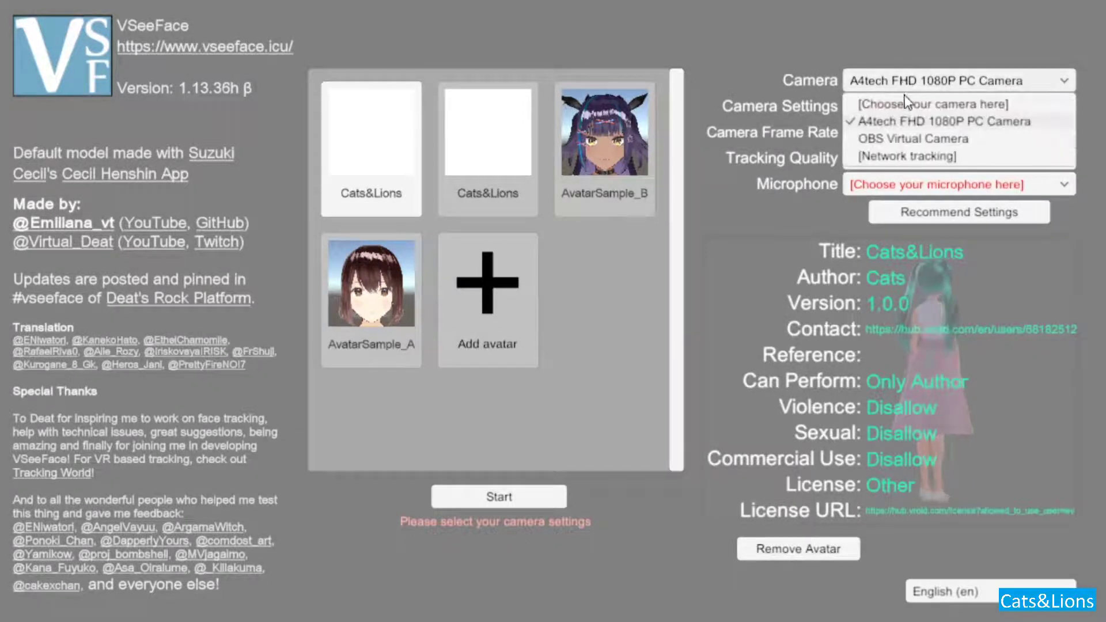
{"action": "left_click", "coordinate": [927, 121]}
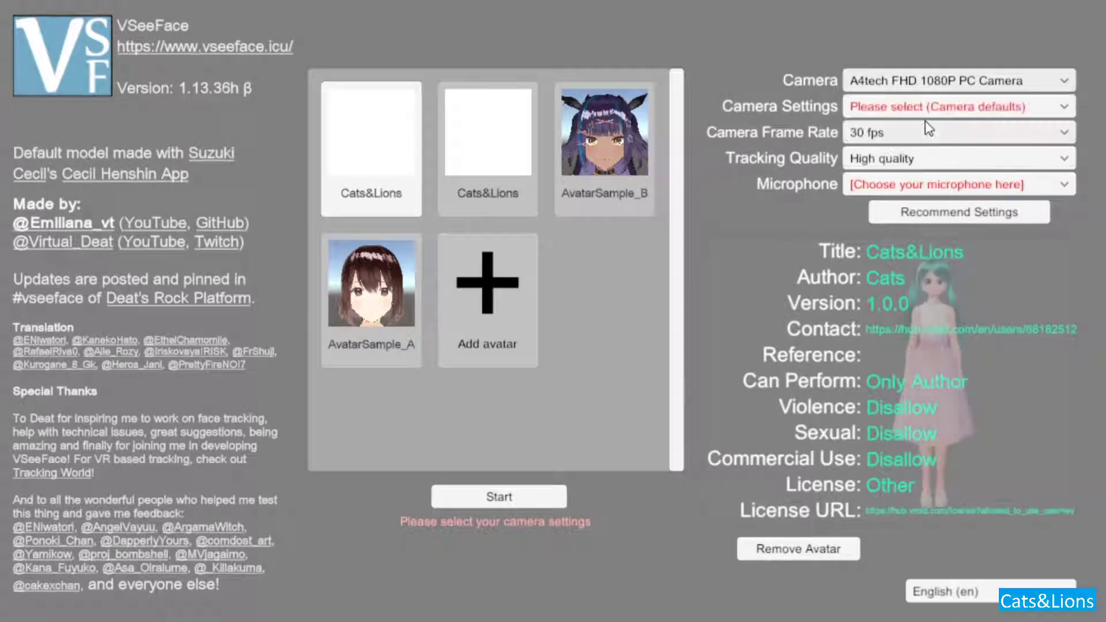
{"action": "left_click", "coordinate": [900, 106]}
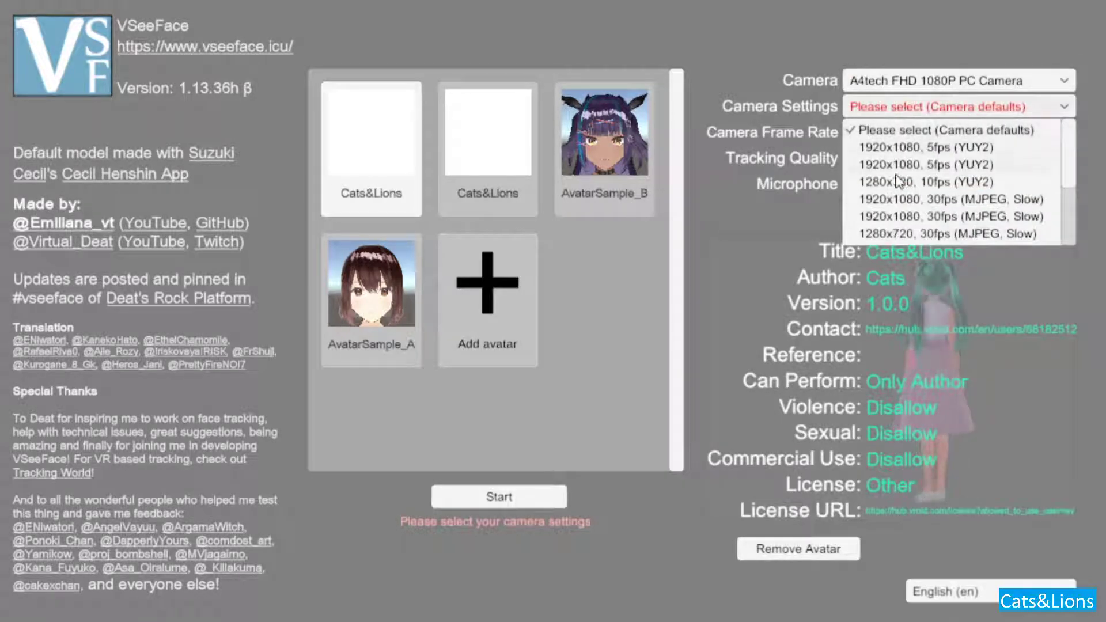
{"action": "left_click", "coordinate": [739, 115]}
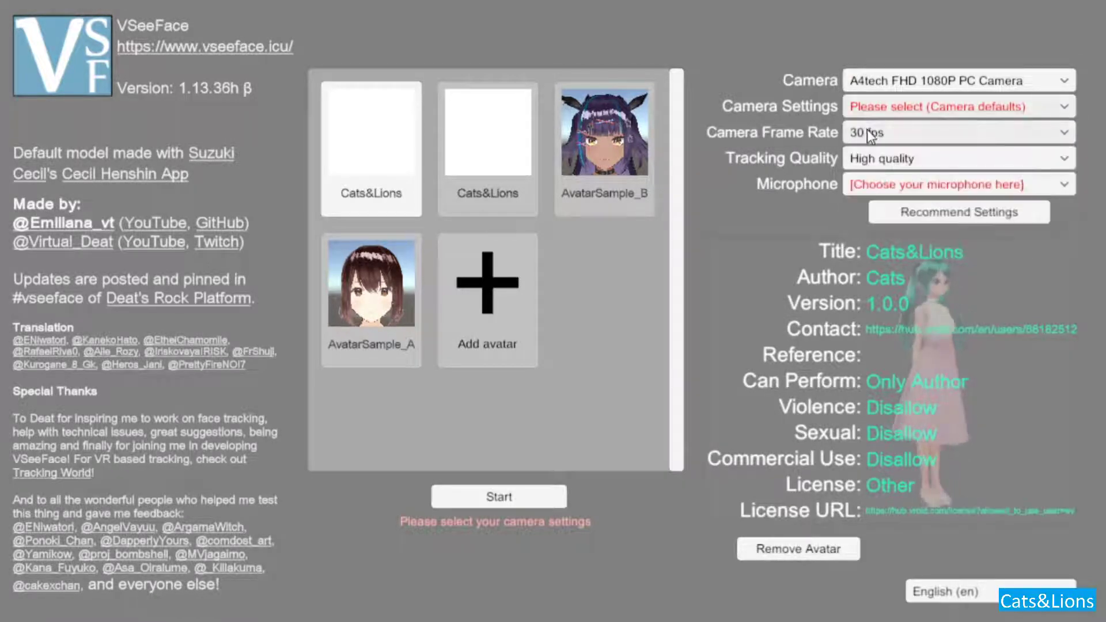
Check the camera frame rate and tracking quality choices and set the microphone to Microphone (Realtek(R) Audio)
{"action": "left_click", "coordinate": [896, 136]}
{"action": "left_click", "coordinate": [893, 158]}
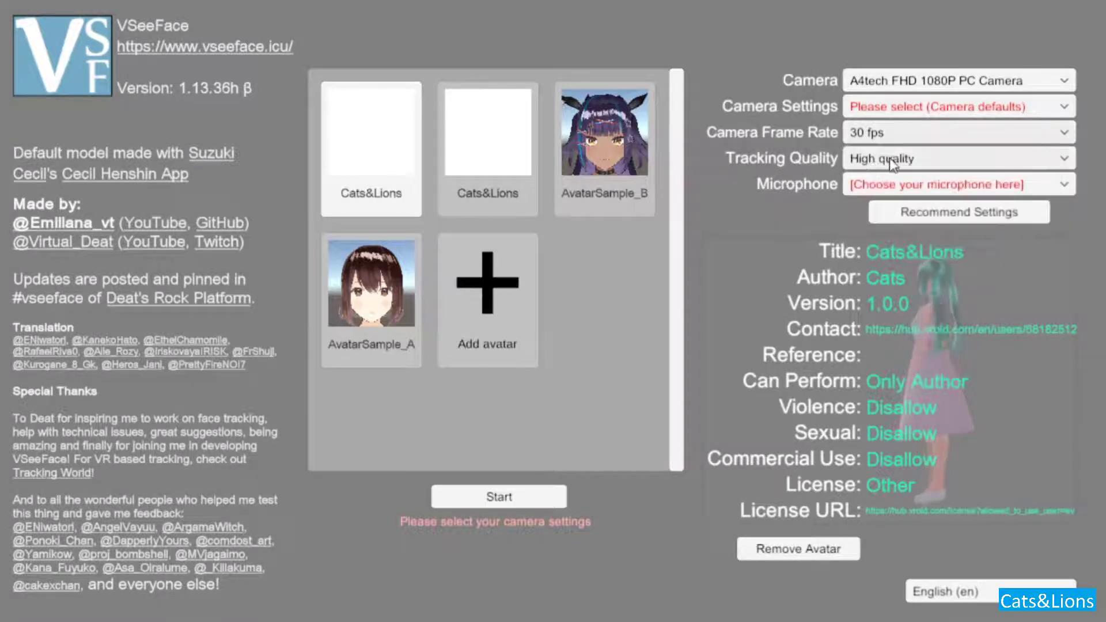
{"action": "left_click", "coordinate": [893, 157]}
{"action": "left_click", "coordinate": [780, 191]}
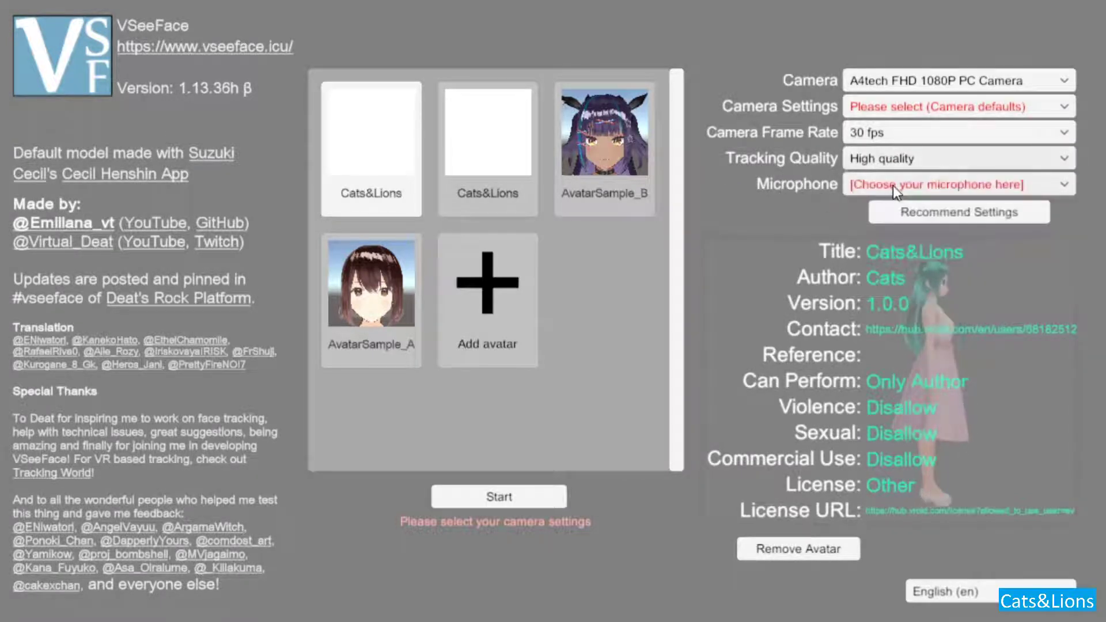
{"action": "left_click", "coordinate": [893, 185]}
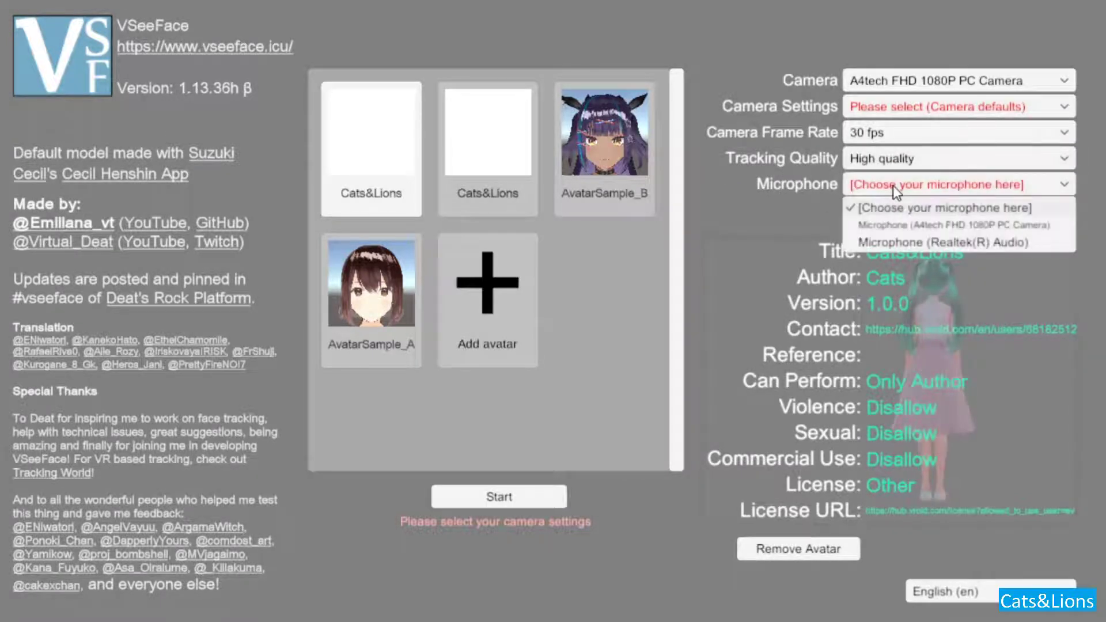
{"action": "left_click", "coordinate": [903, 243]}
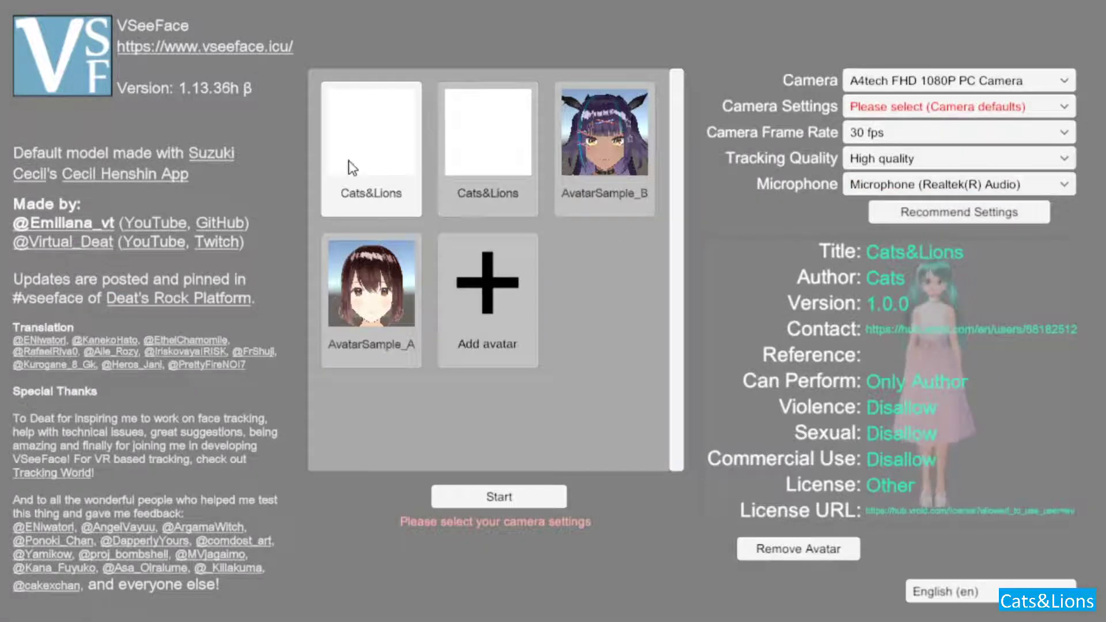
Add another Cats&Lions avatar to the avatar list and start VSeeFace with that new avatar
{"action": "left_click", "coordinate": [614, 167]}
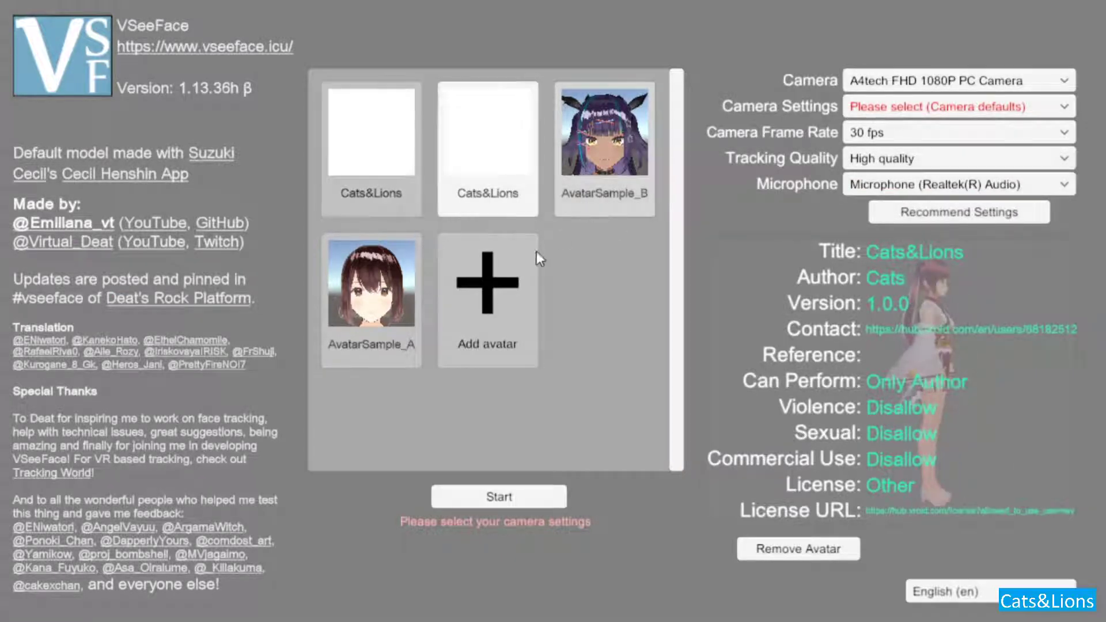
{"action": "left_click", "coordinate": [377, 293]}
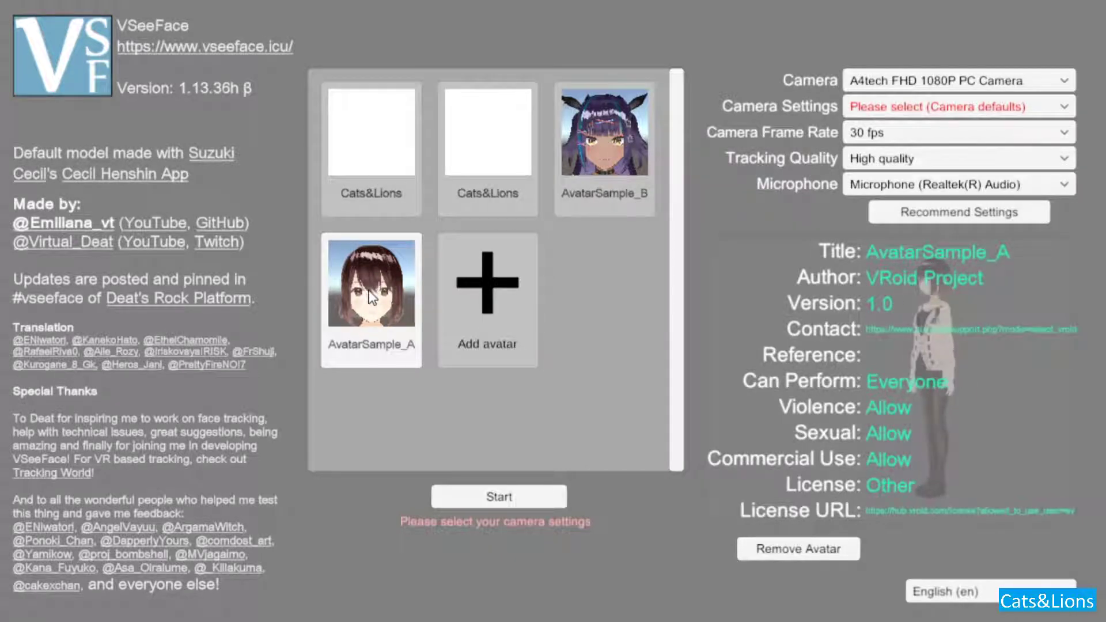
{"action": "left_click", "coordinate": [489, 305]}
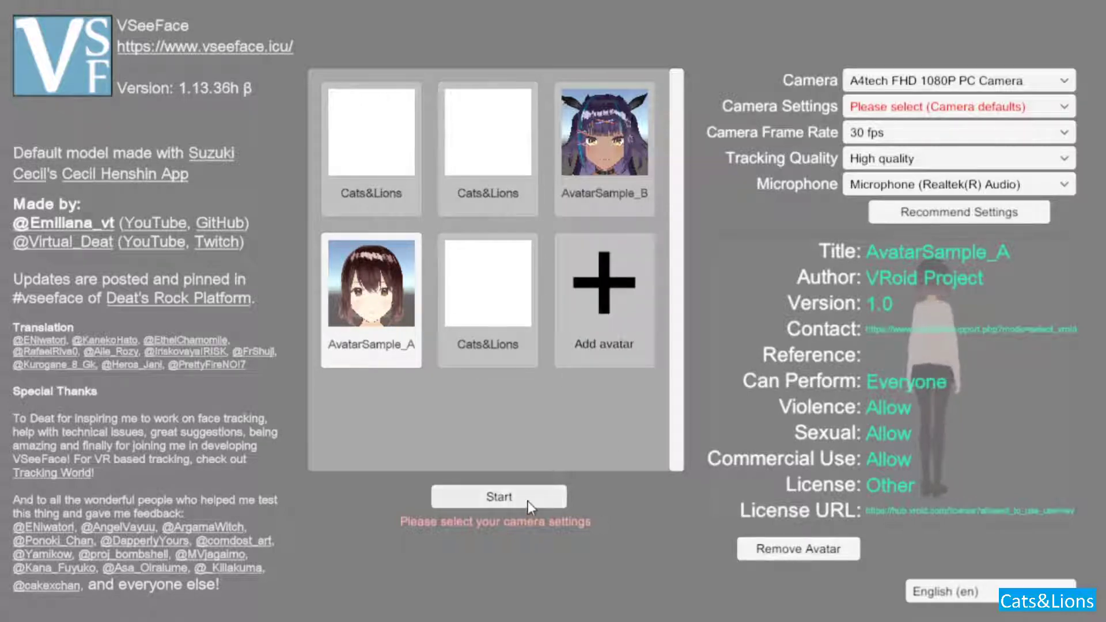
{"action": "left_click", "coordinate": [502, 320]}
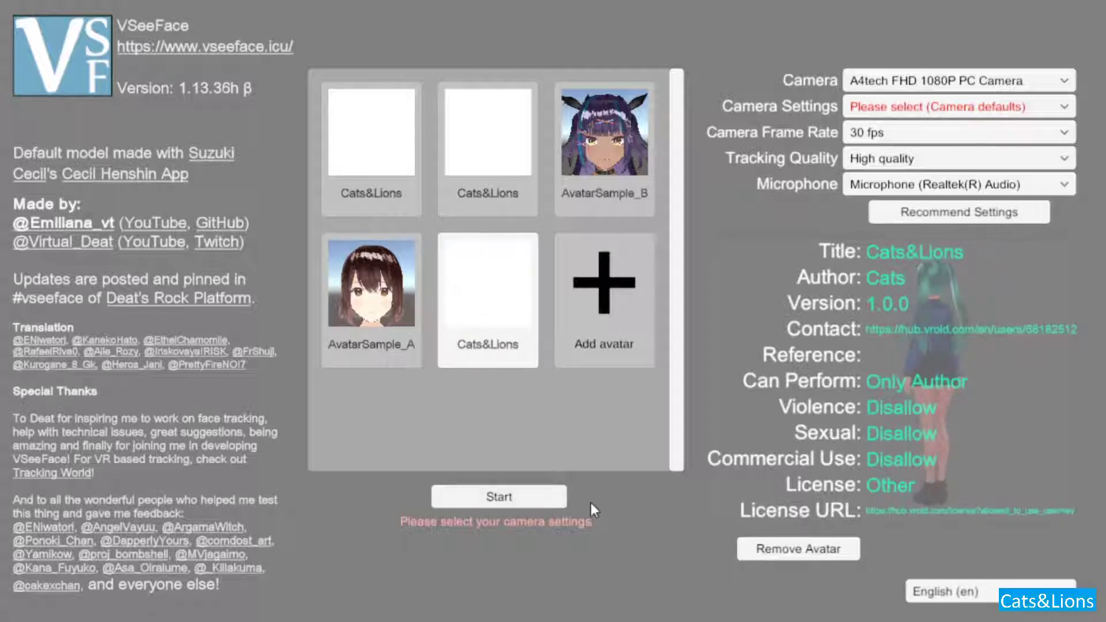
{"action": "left_click", "coordinate": [524, 497]}
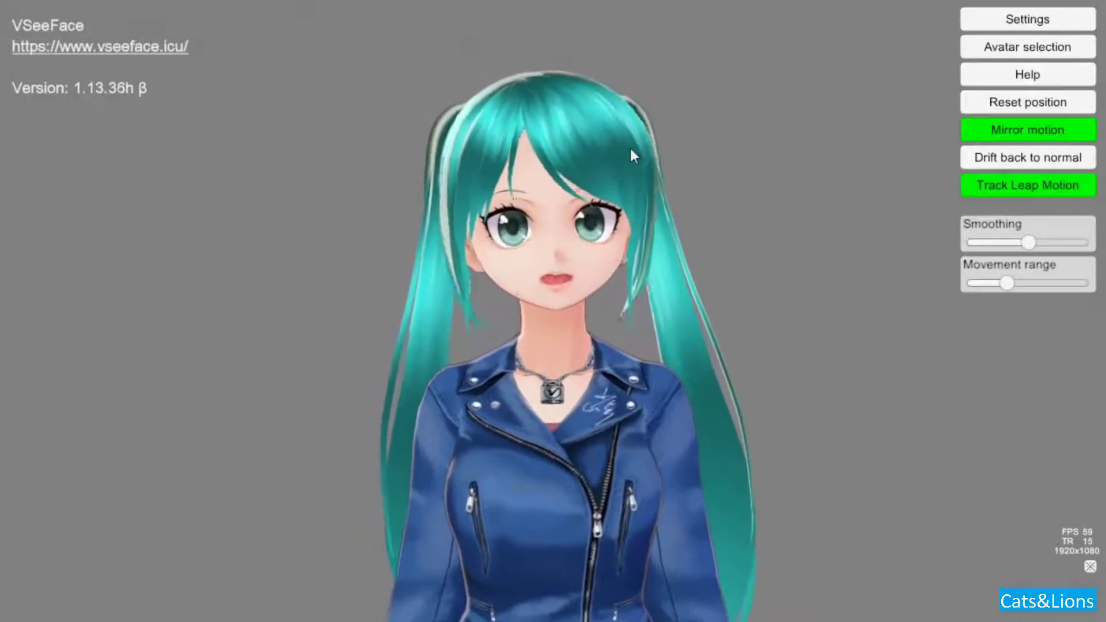
Review the Leap Motion settings and close them
{"action": "left_click", "coordinate": [1036, 22]}
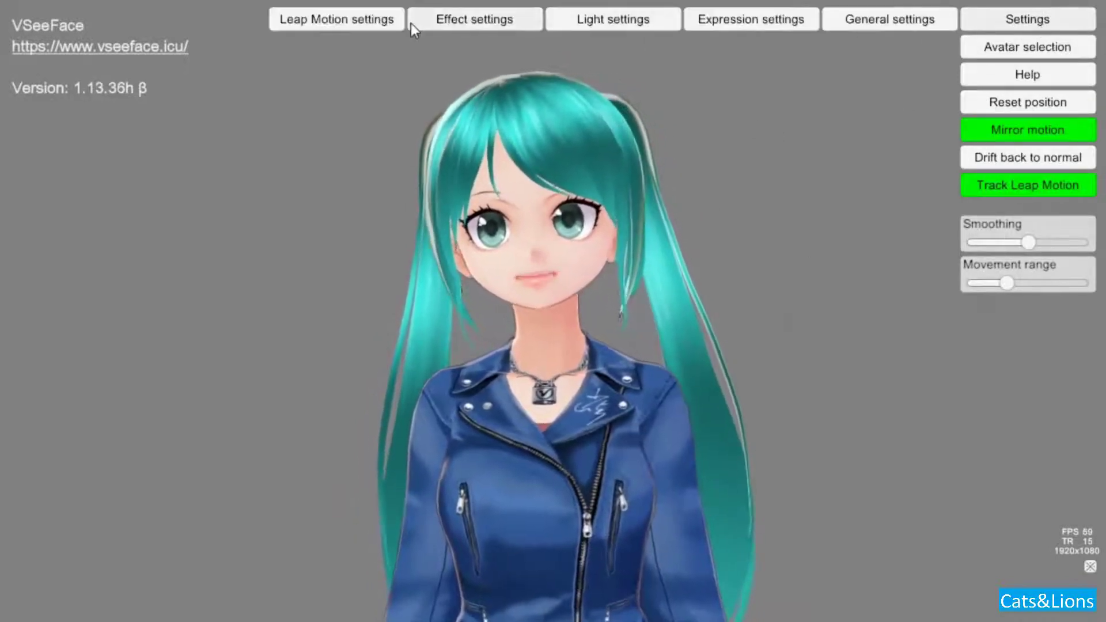
{"action": "left_click", "coordinate": [376, 22]}
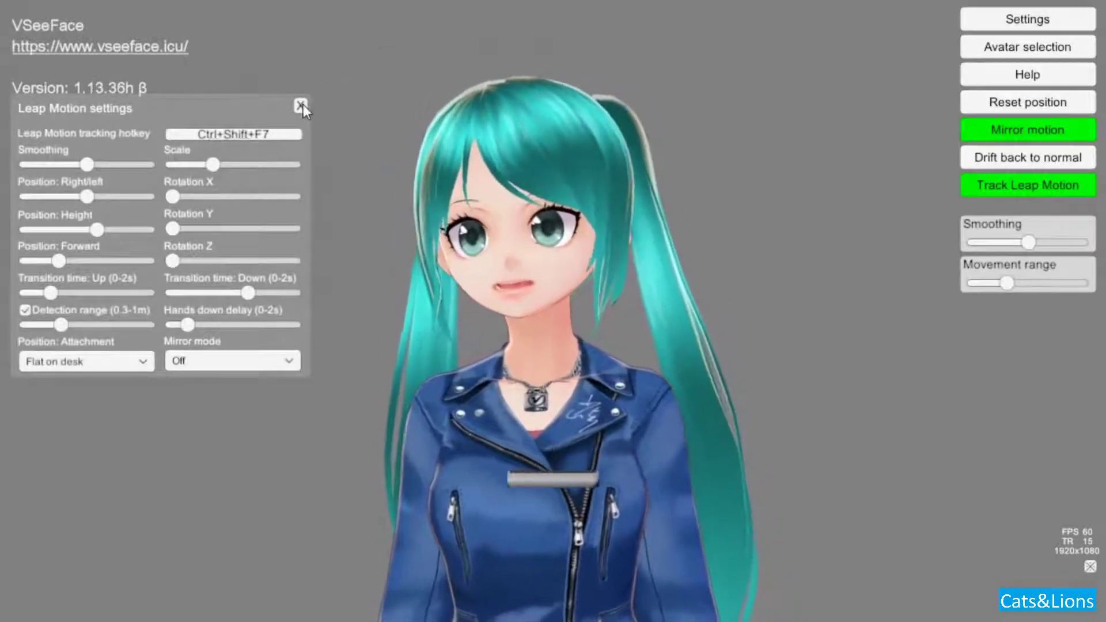
{"action": "left_click", "coordinate": [301, 106]}
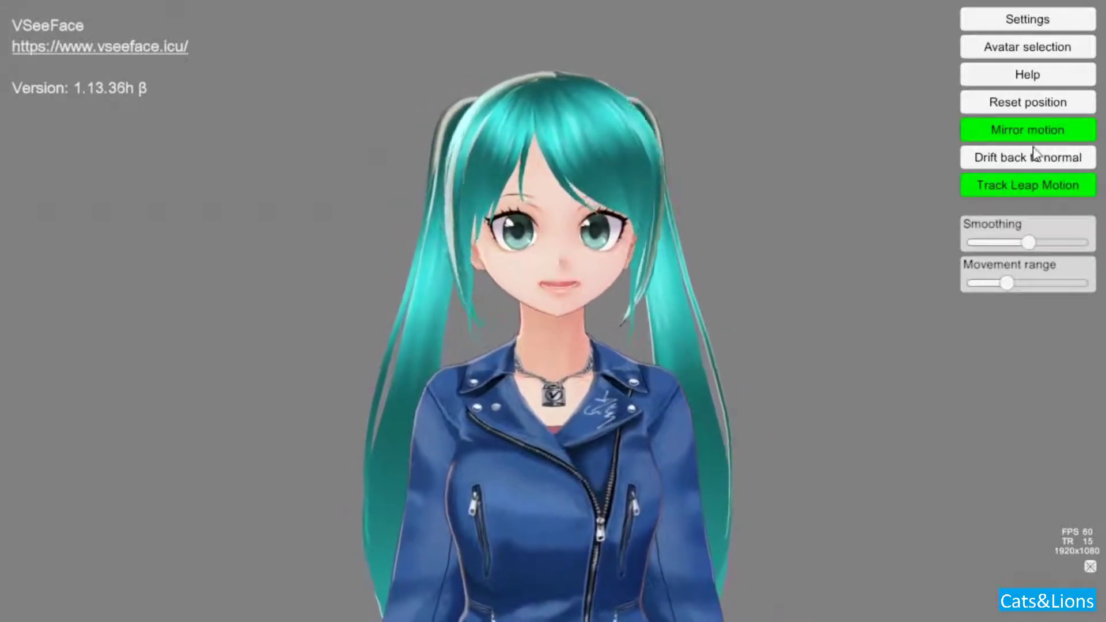
Examine the post-processing effect settings, including Bloom, Ambient occlusion, Lens distortion, Chromatic aberration, Color and Halftone
{"action": "left_click", "coordinate": [1031, 22]}
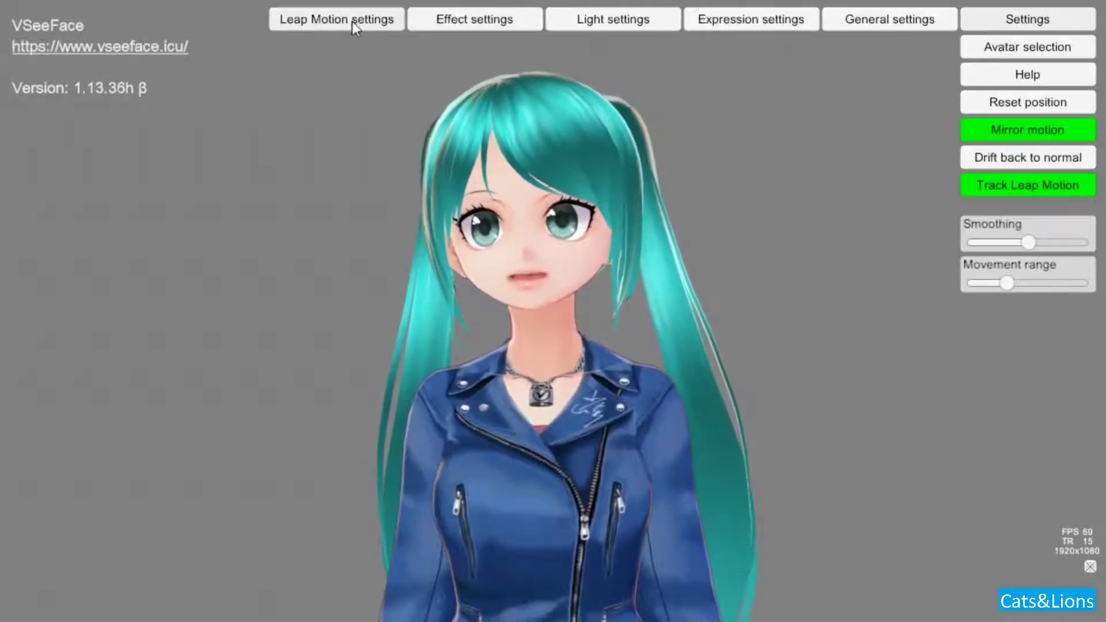
{"action": "left_click", "coordinate": [460, 24]}
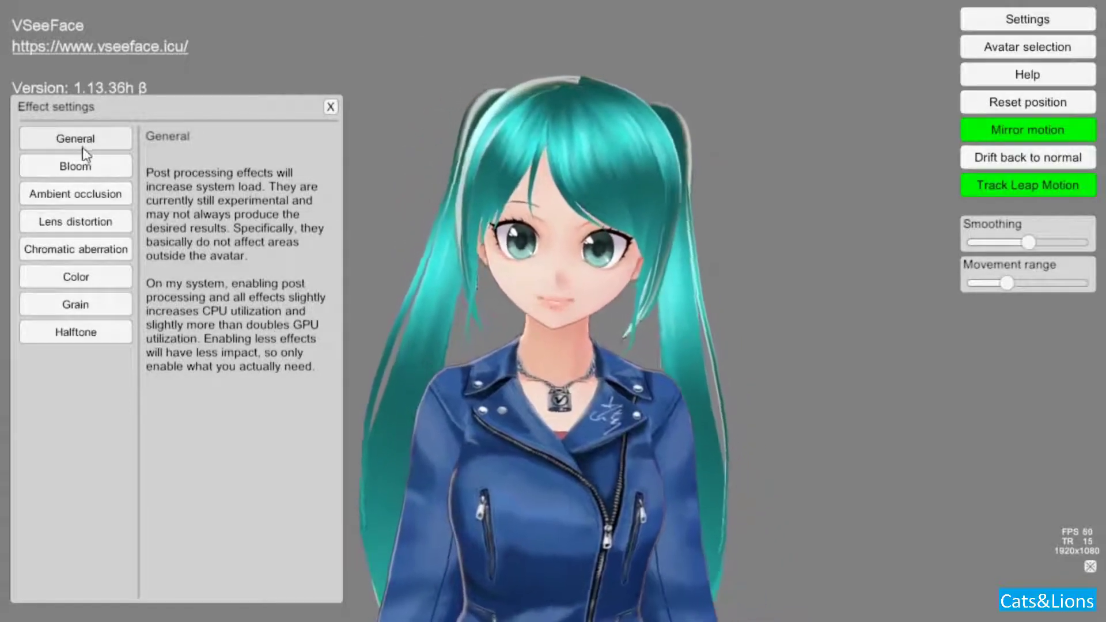
{"action": "left_click", "coordinate": [91, 169]}
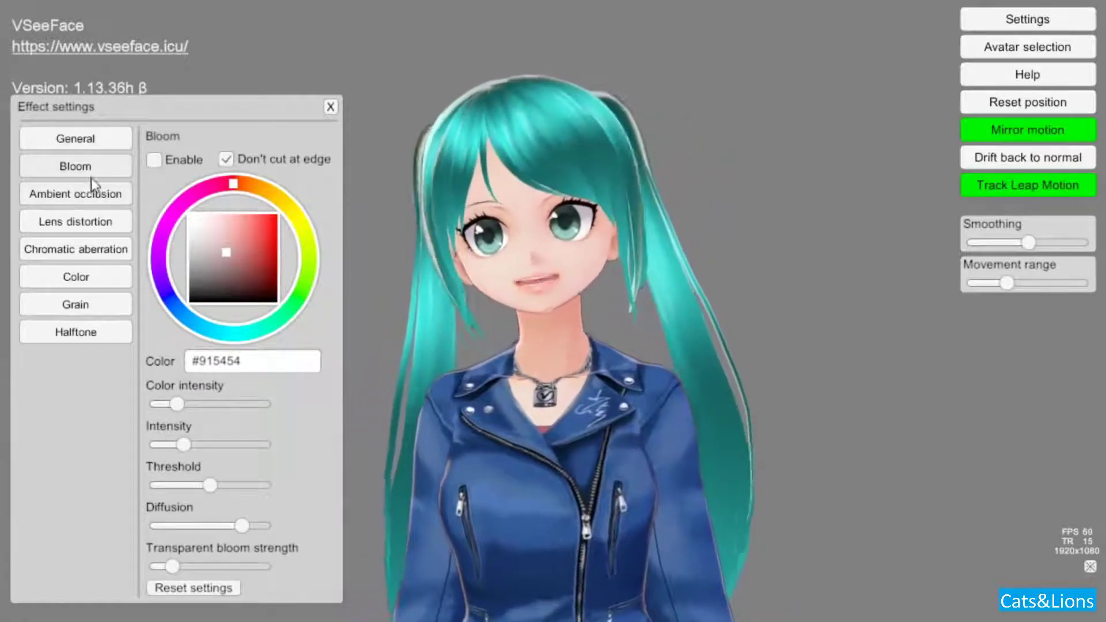
{"action": "left_click", "coordinate": [84, 201]}
{"action": "left_click", "coordinate": [85, 223]}
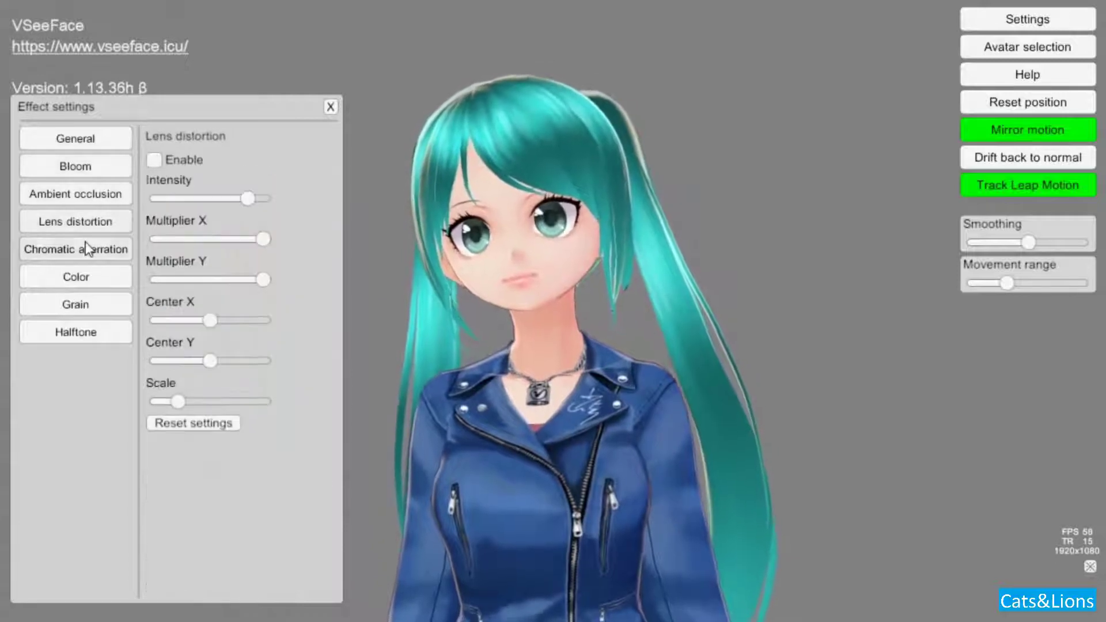
{"action": "left_click", "coordinate": [90, 249]}
{"action": "left_click", "coordinate": [92, 278]}
{"action": "left_click", "coordinate": [94, 332]}
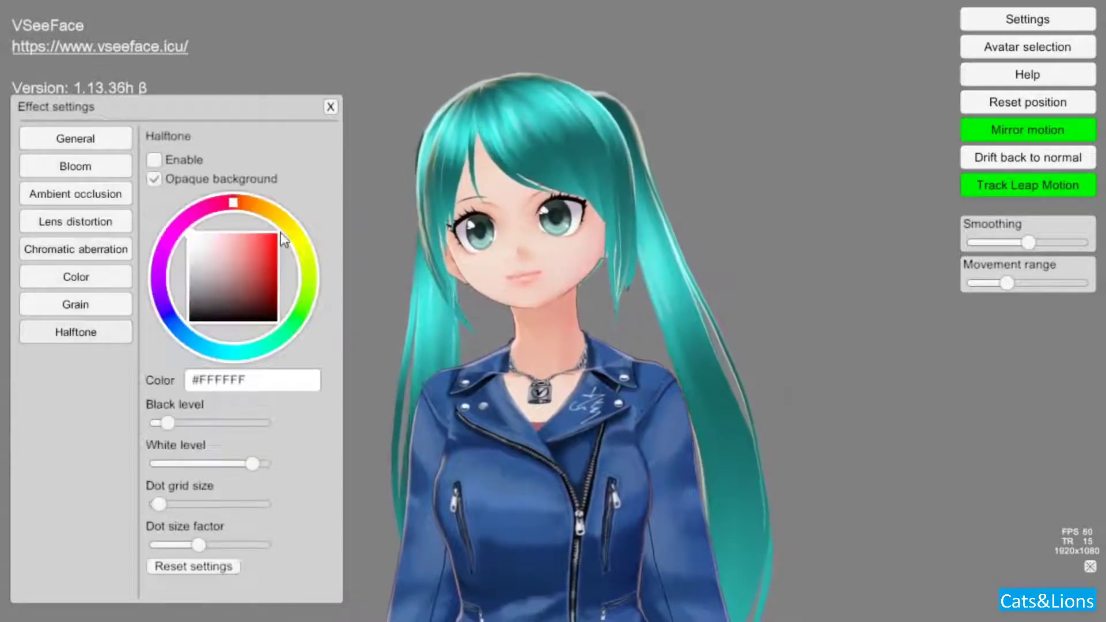
Close the effect settings, then review the light, expression and general settings and close each of them
{"action": "left_click", "coordinate": [330, 107]}
{"action": "left_click", "coordinate": [1039, 20]}
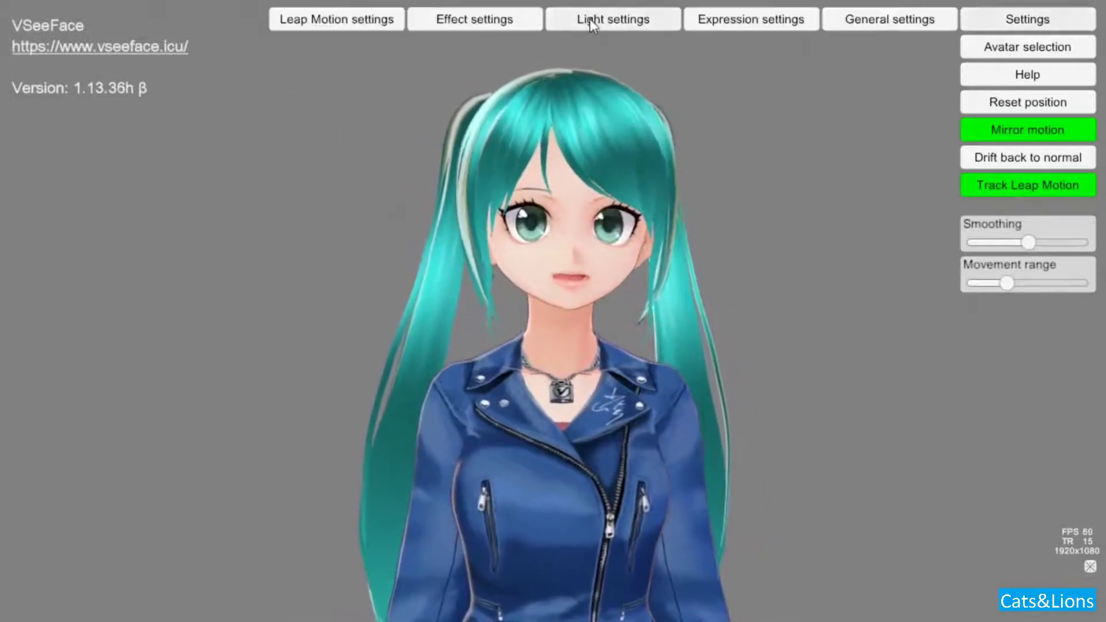
{"action": "left_click", "coordinate": [625, 20]}
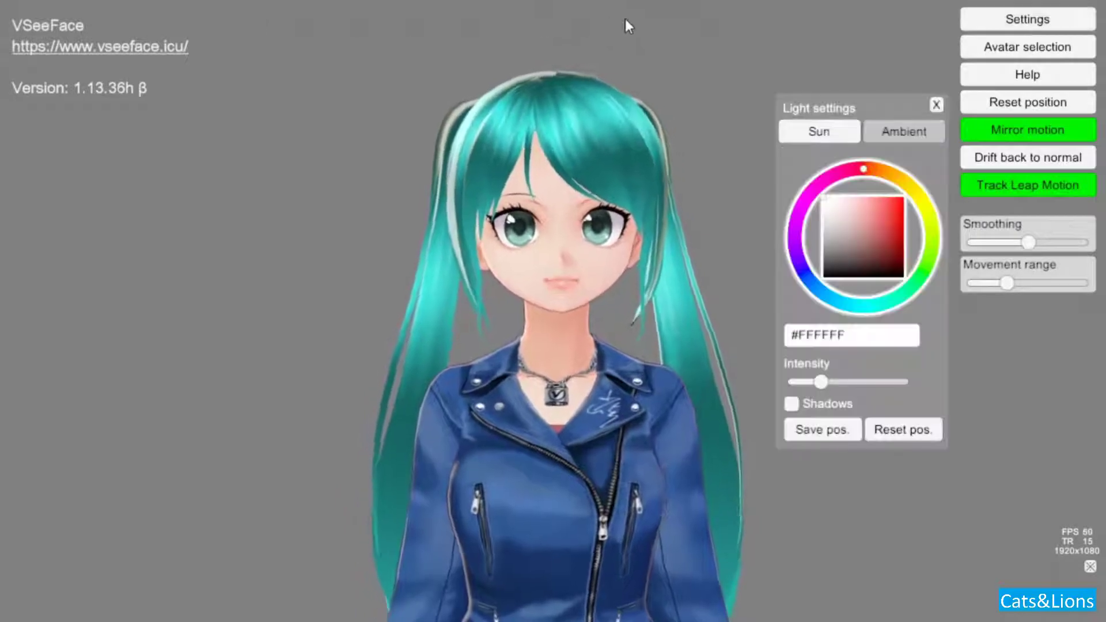
{"action": "left_click", "coordinate": [936, 105]}
{"action": "left_click", "coordinate": [979, 22]}
{"action": "left_click", "coordinate": [794, 26]}
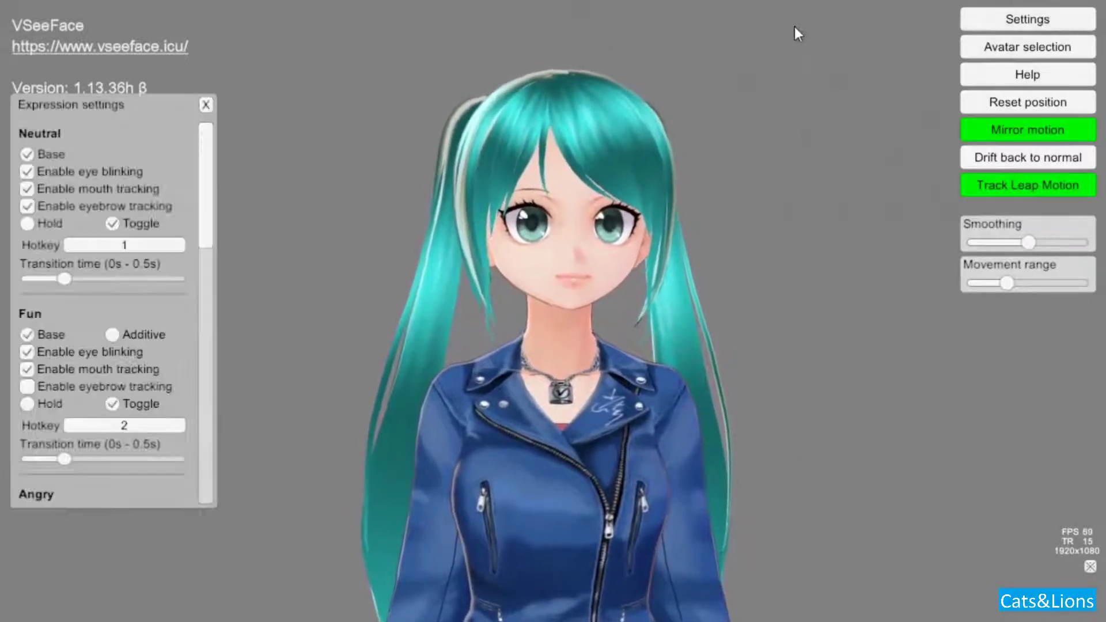
{"action": "left_click", "coordinate": [198, 98]}
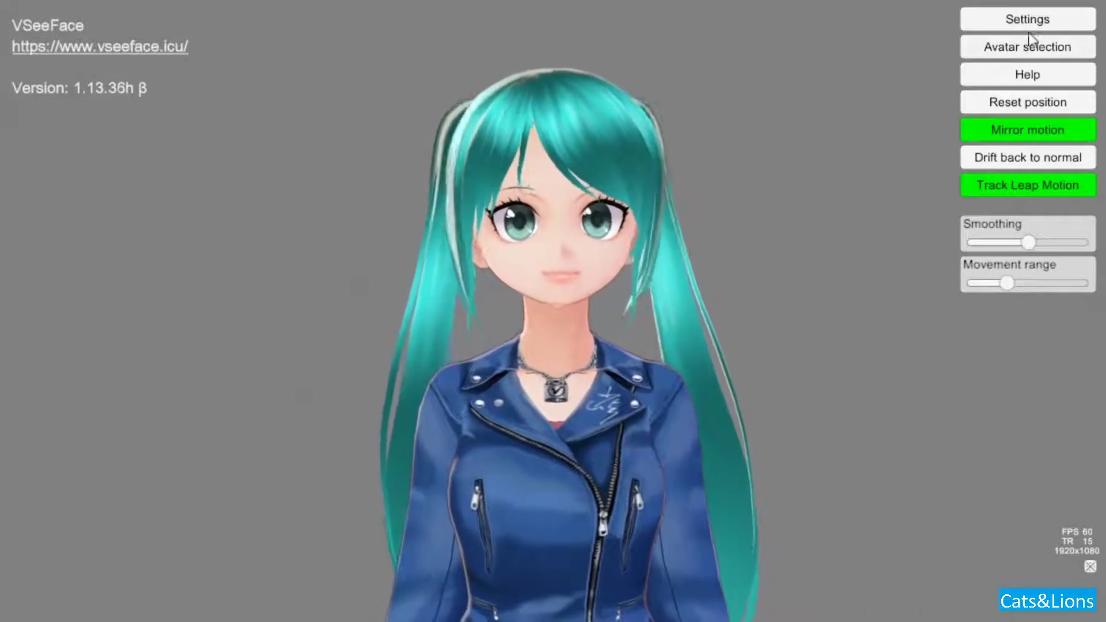
{"action": "left_click", "coordinate": [1028, 19]}
{"action": "left_click", "coordinate": [882, 19]}
{"action": "left_click", "coordinate": [754, 105]}
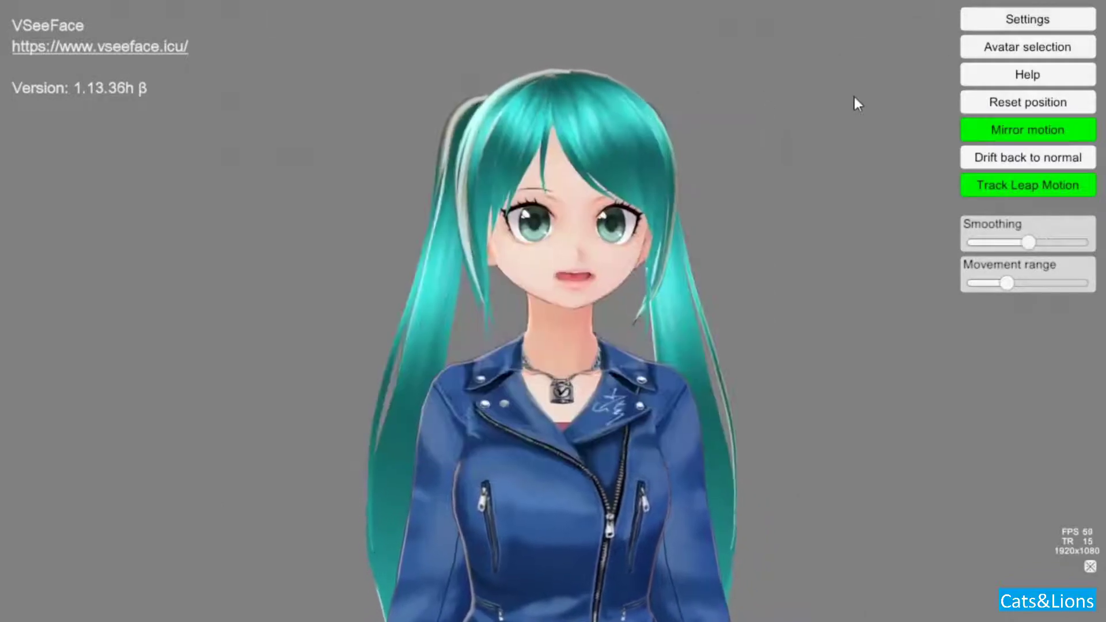
Switch the loaded avatar to AvatarSample_B from the avatar list
{"action": "left_click", "coordinate": [1036, 46]}
{"action": "left_click", "coordinate": [597, 145]}
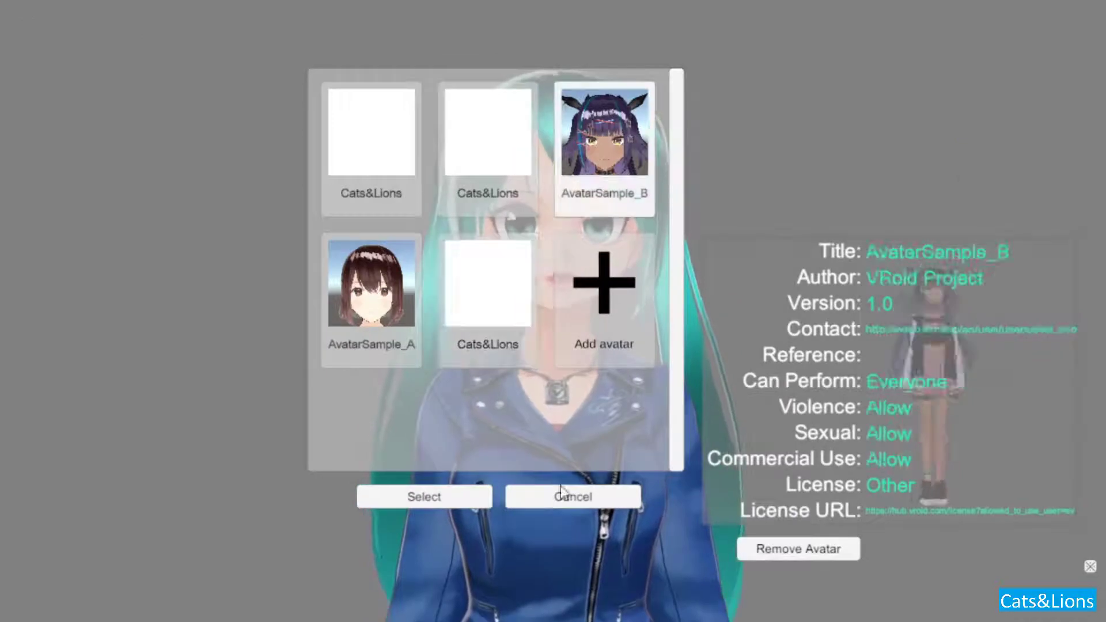
{"action": "left_click", "coordinate": [452, 498]}
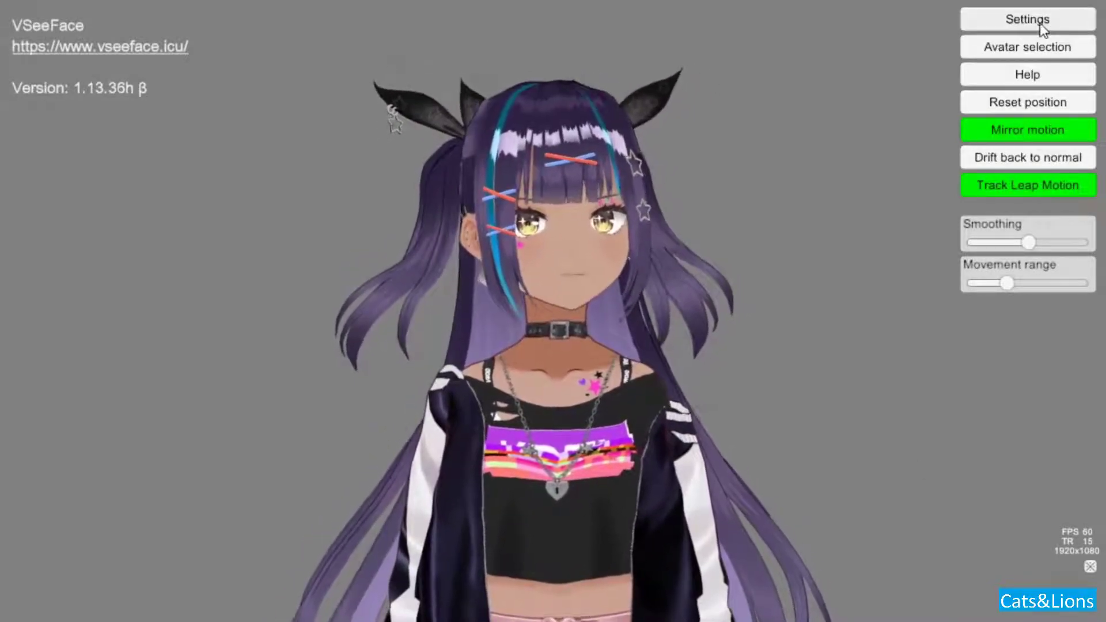
Compare the Cats&Lions avatars in the avatar list and load the one wearing the blue jacket
{"action": "left_click", "coordinate": [1014, 45]}
{"action": "left_click", "coordinate": [383, 174]}
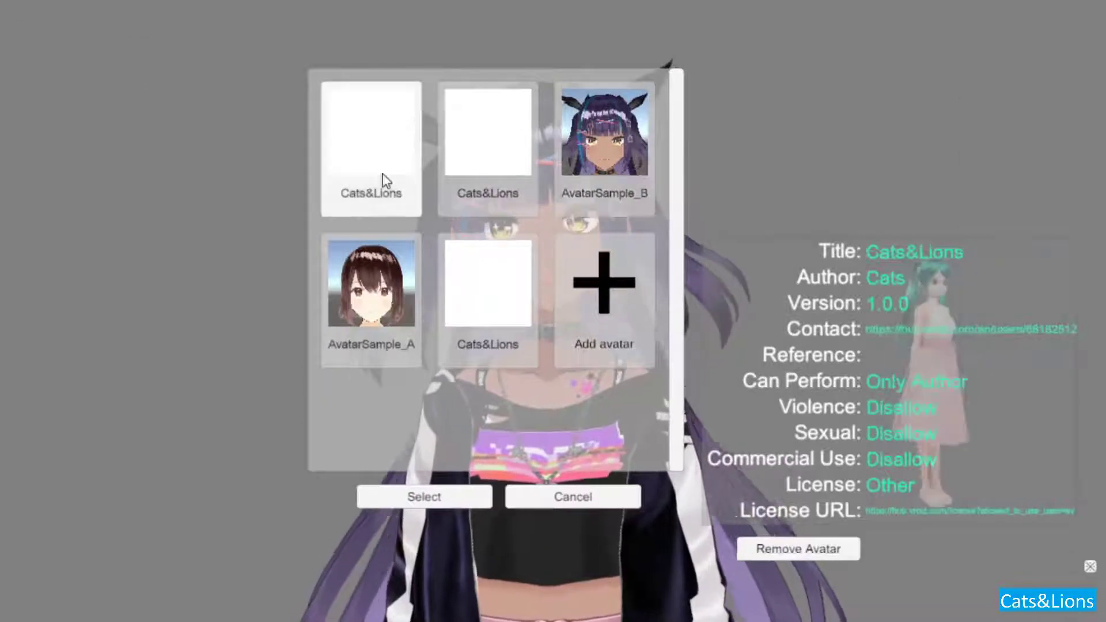
{"action": "left_click", "coordinate": [452, 300]}
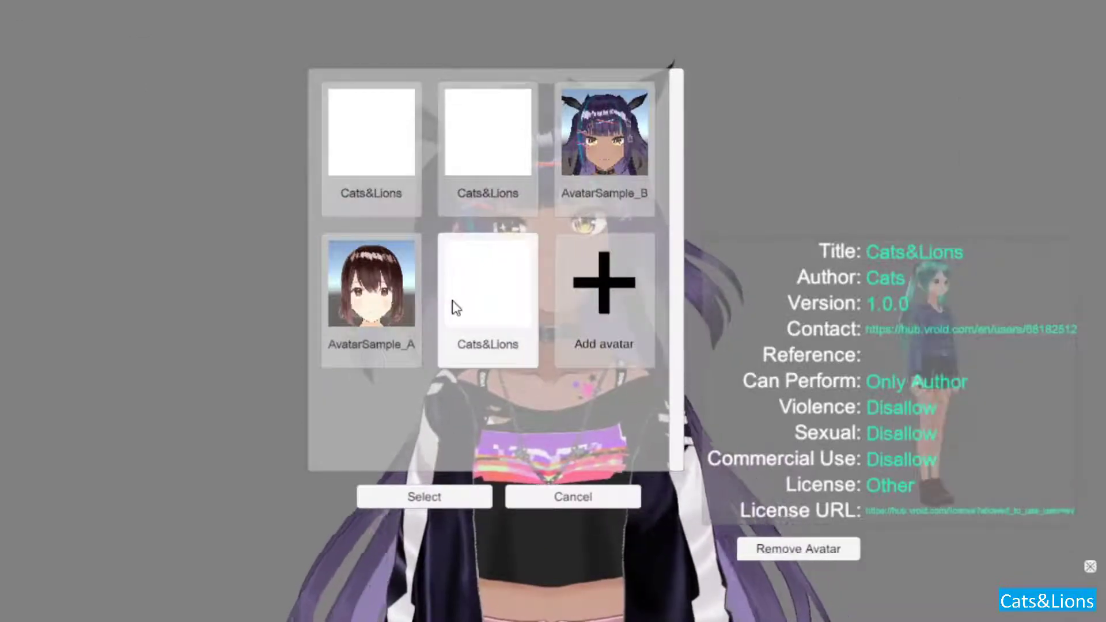
{"action": "left_click", "coordinate": [451, 497]}
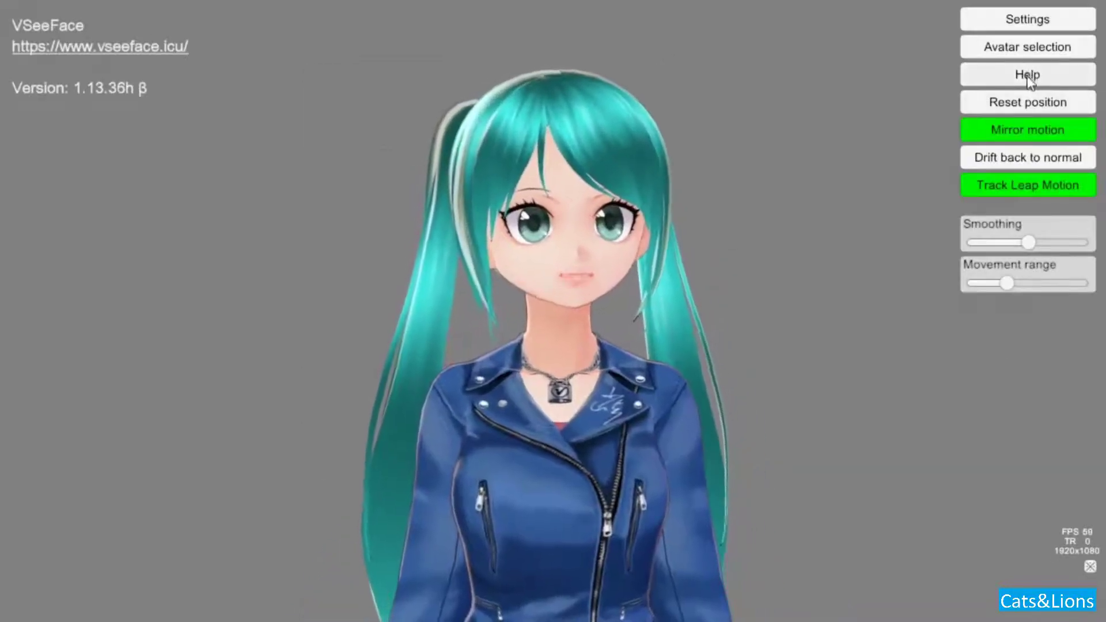
Reset the avatar's position repeatedly to recalibrate it to the current head pose
{"action": "left_click", "coordinate": [1021, 105]}
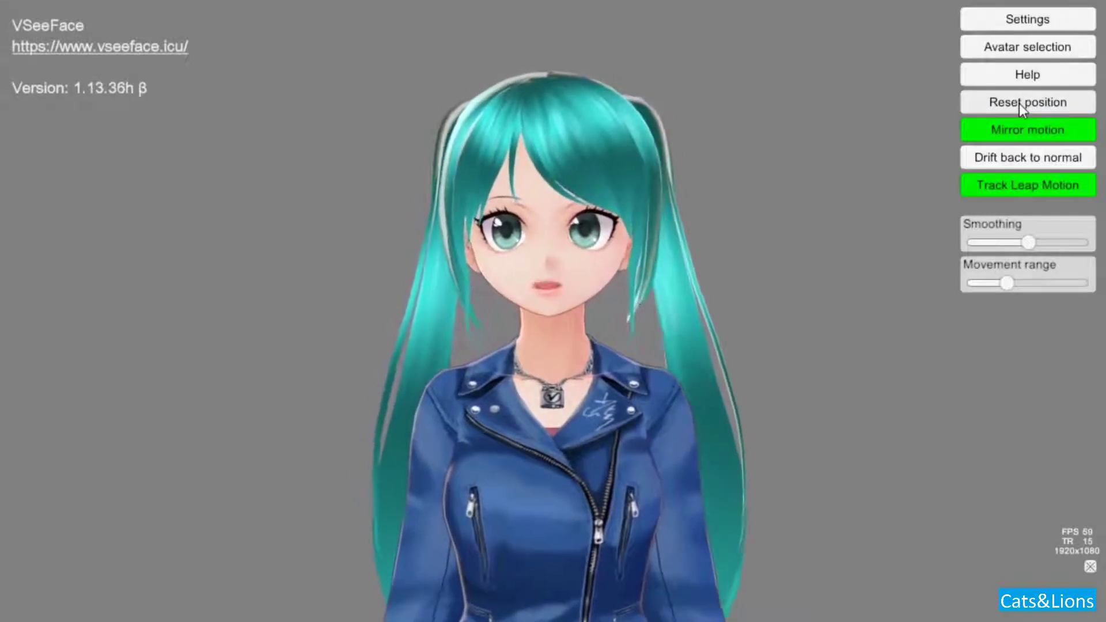
{"action": "left_click", "coordinate": [1021, 105]}
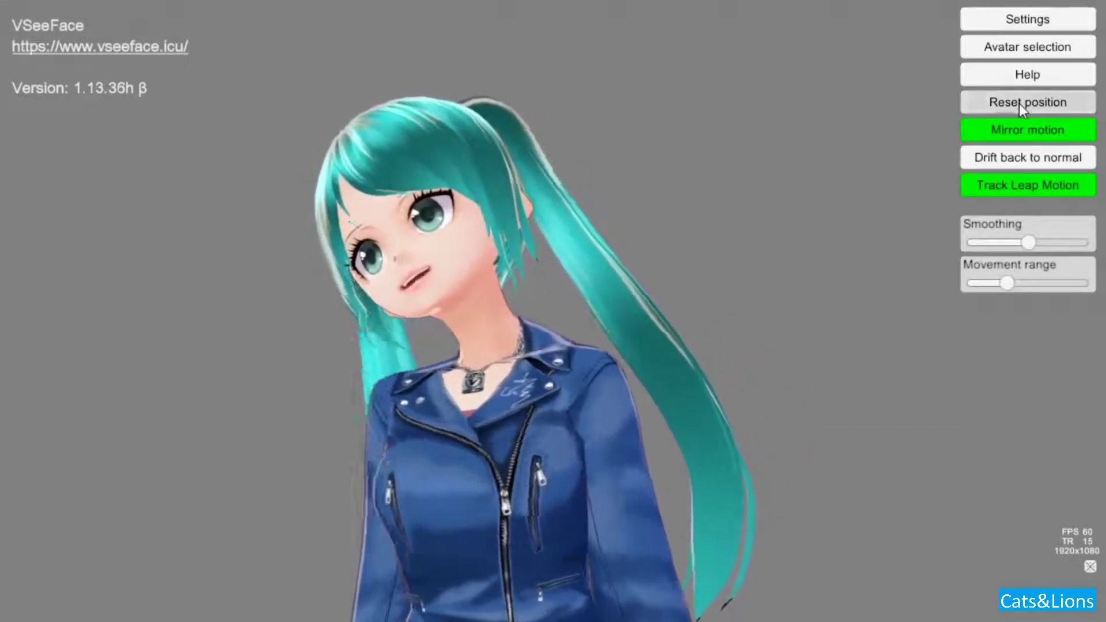
{"action": "left_click", "coordinate": [1019, 103]}
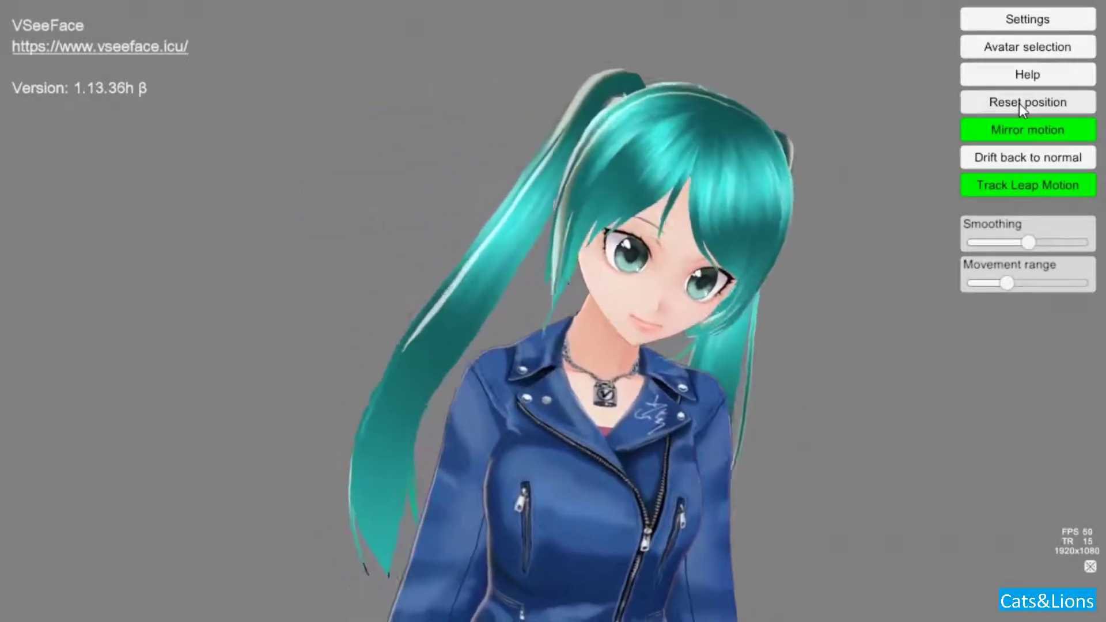
{"action": "left_click", "coordinate": [1009, 105]}
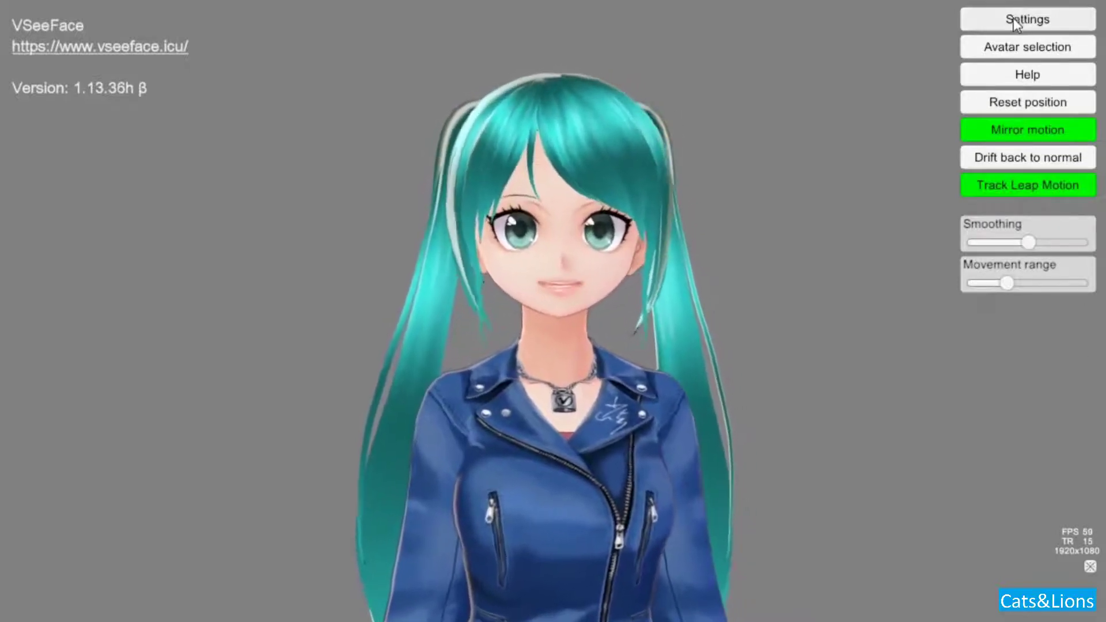
Assign 1 as the Neutral expression's hotkey, overriding its existing use, and look over the remaining expression settings before closing them
{"action": "left_click", "coordinate": [1014, 18]}
{"action": "left_click", "coordinate": [815, 17]}
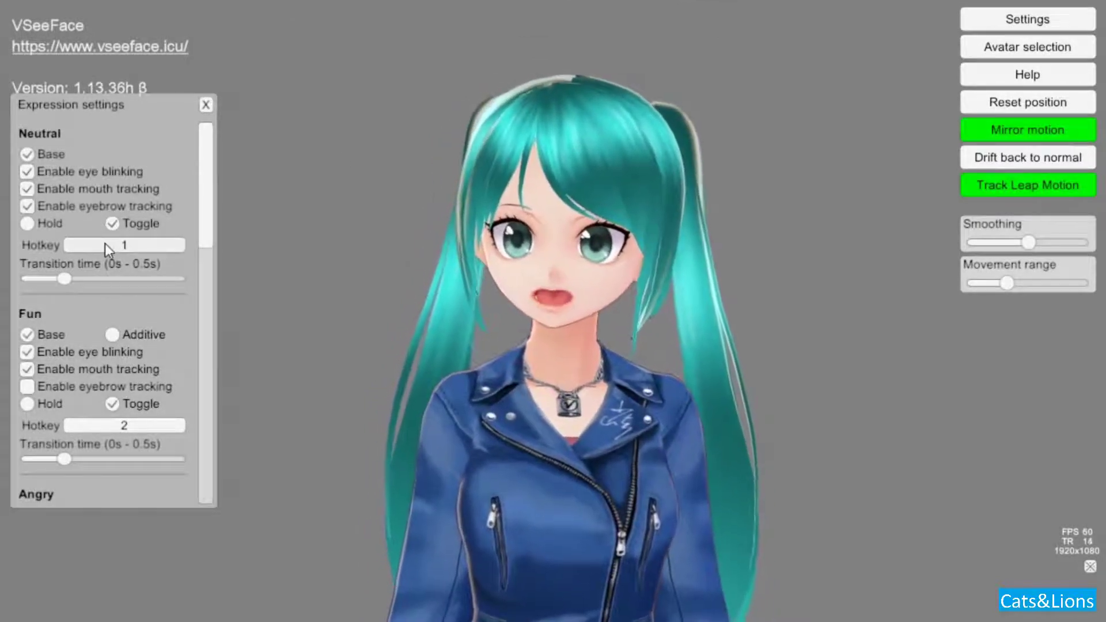
{"action": "left_click", "coordinate": [105, 244]}
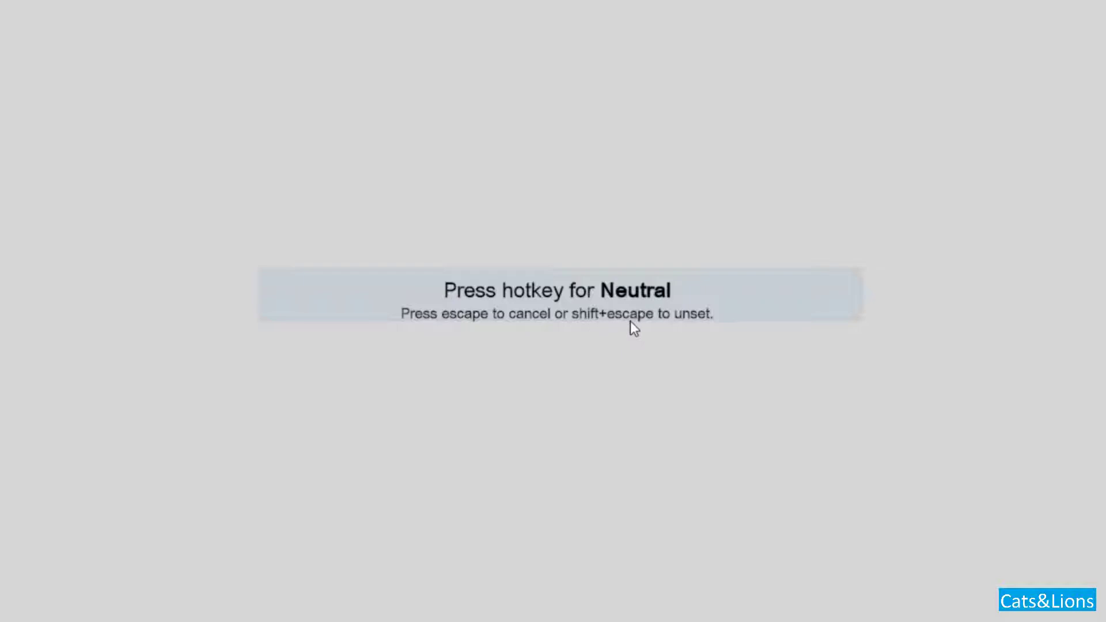
{"action": "key", "text": "1"}
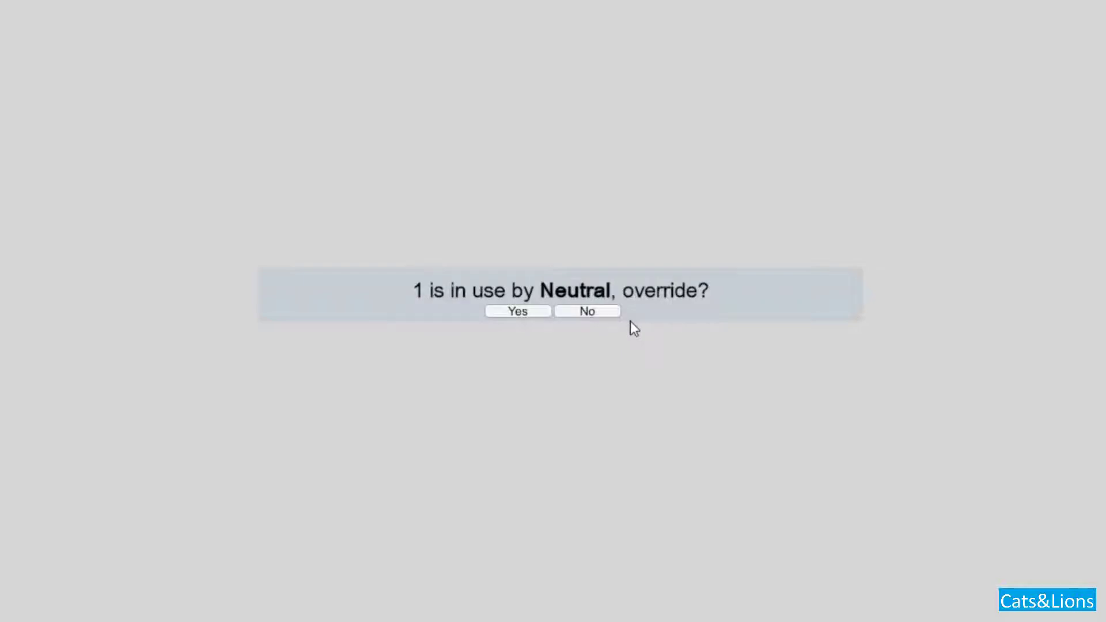
{"action": "left_click", "coordinate": [516, 313]}
{"action": "left_click", "coordinate": [517, 312]}
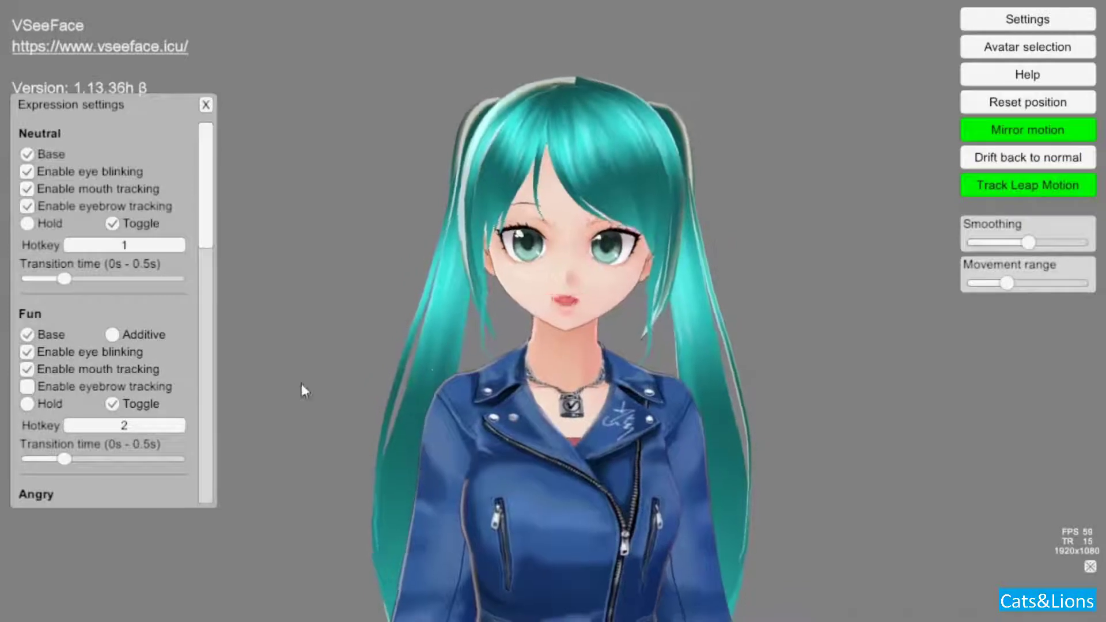
{"action": "left_click_drag", "start_coordinate": [203, 181], "coordinate": [205, 483]}
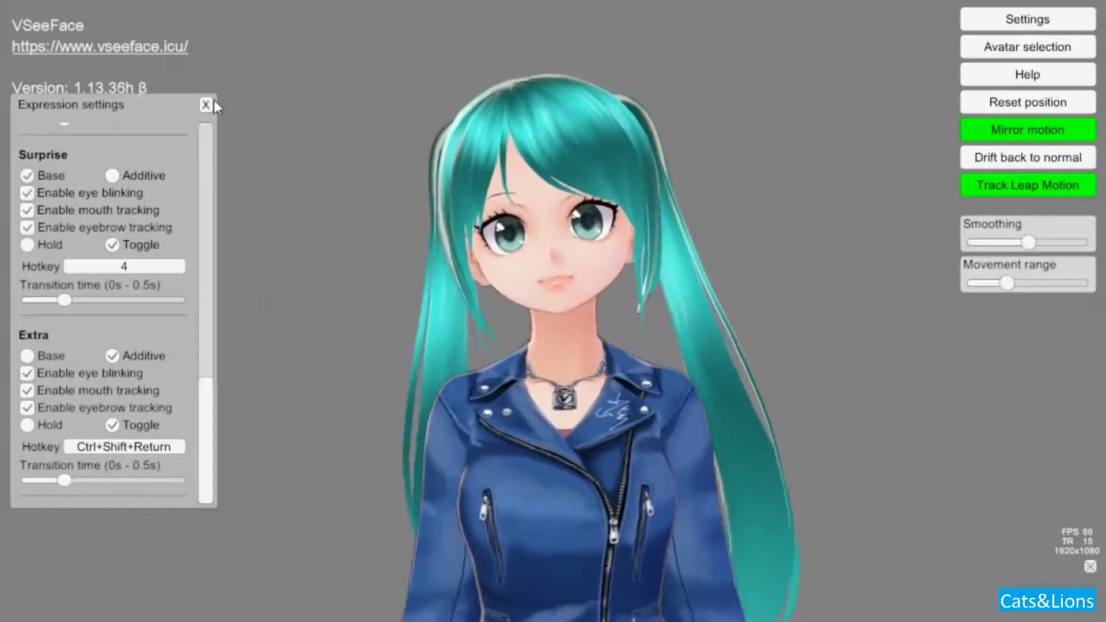
{"action": "left_click", "coordinate": [206, 105]}
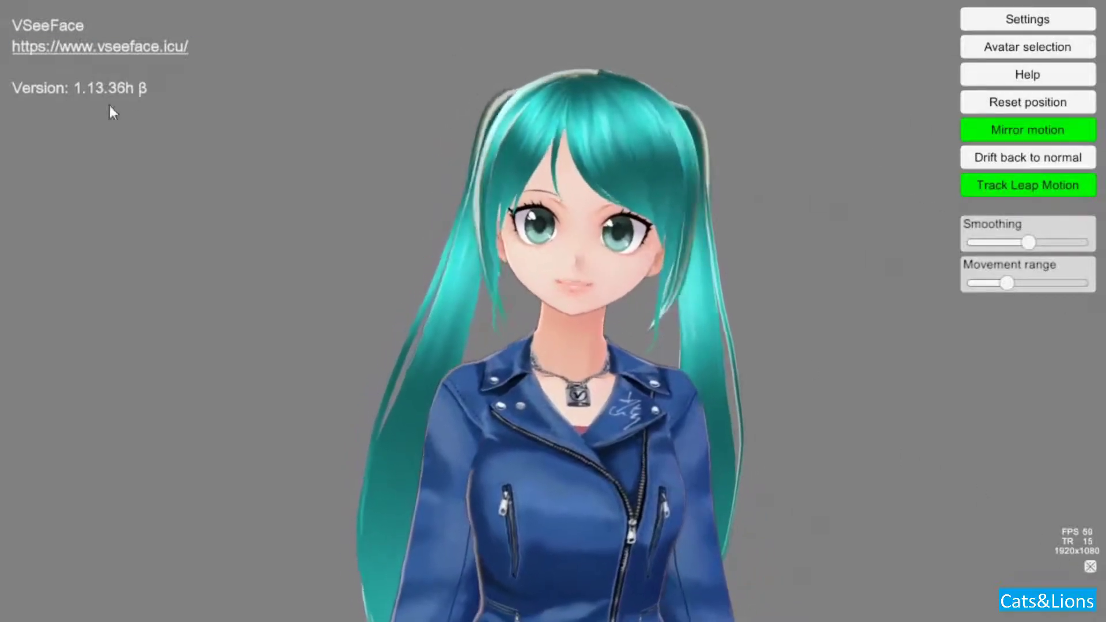
Hide the VSeeFace interface so that only the avatar is shown
{"action": "left_click", "coordinate": [1089, 567]}
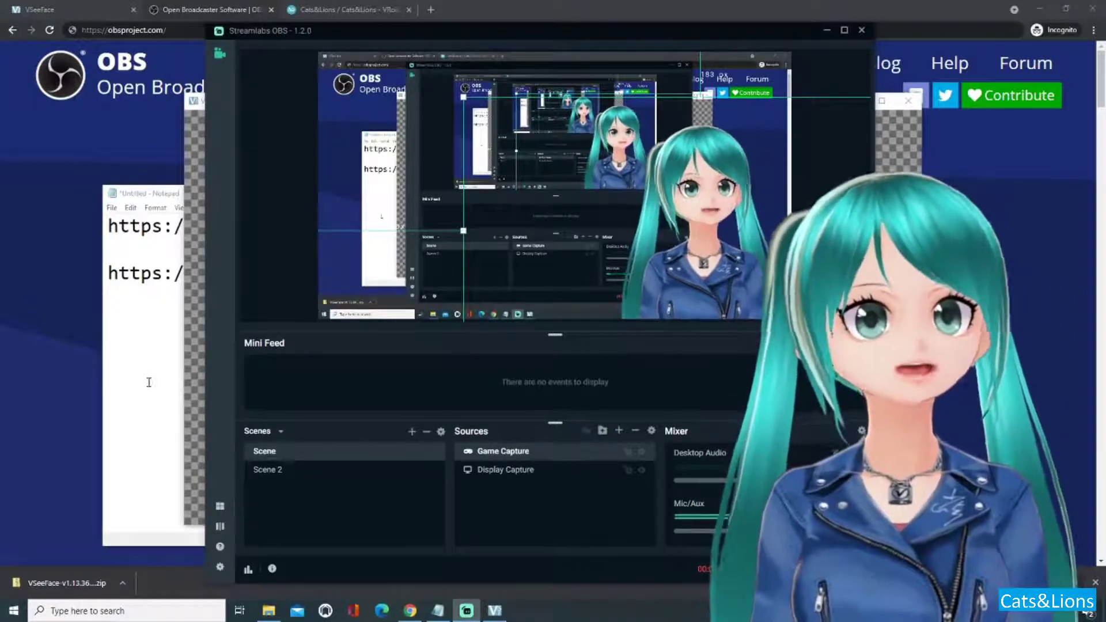
{"action": "left_click", "coordinate": [159, 378]}
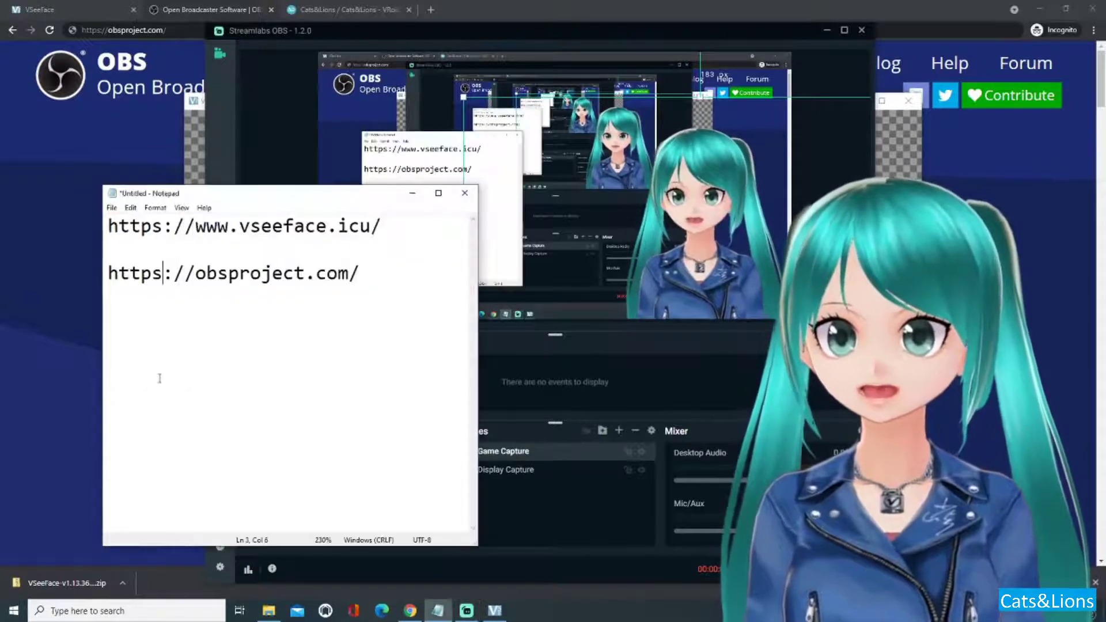
{"action": "left_click", "coordinate": [47, 321]}
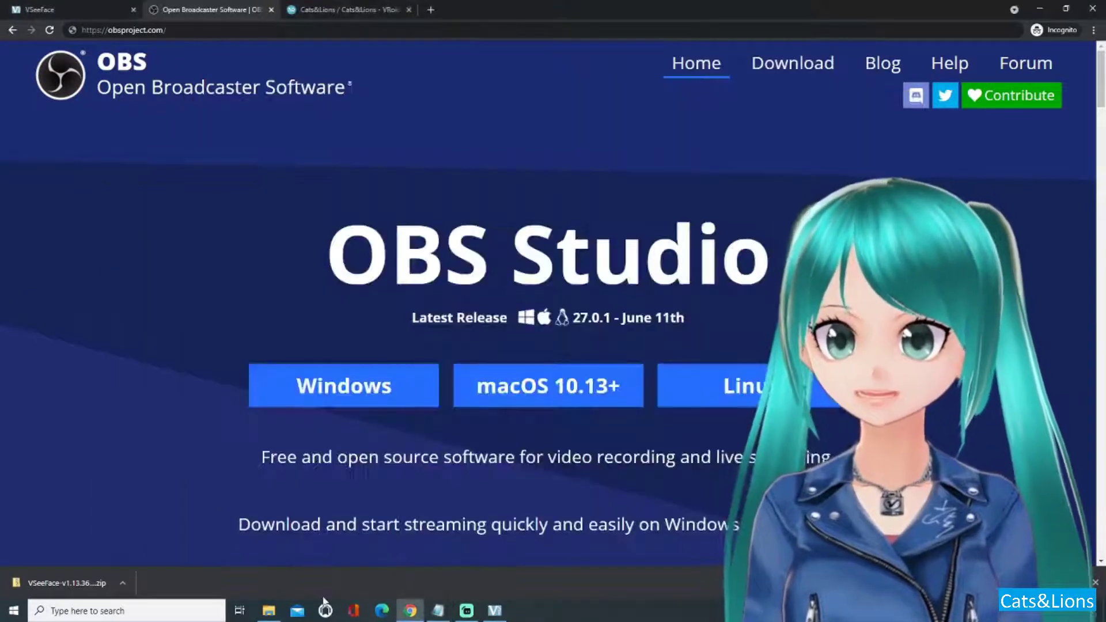
{"action": "left_click", "coordinate": [437, 611]}
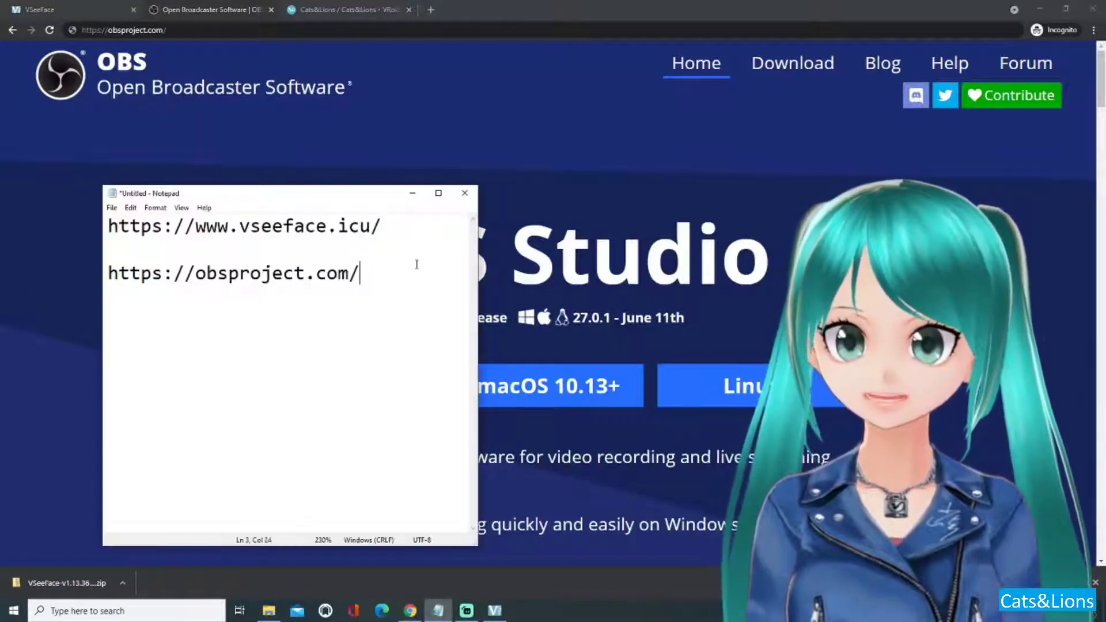
{"action": "left_click_drag", "start_coordinate": [388, 266], "coordinate": [268, 262]}
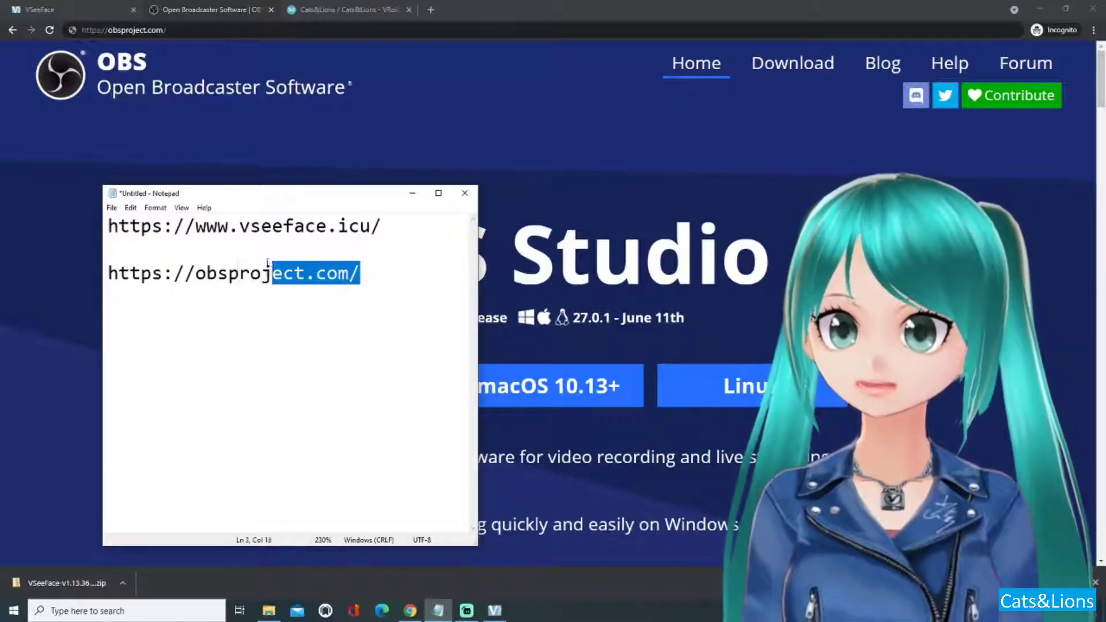
{"action": "left_click", "coordinate": [250, 294]}
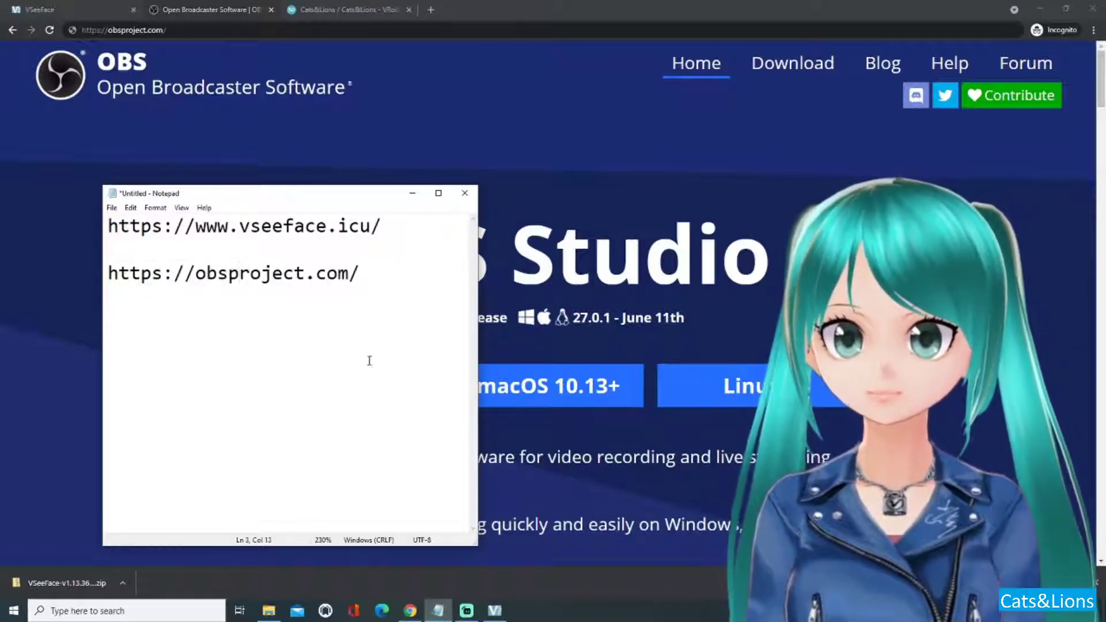
{"action": "left_click_drag", "start_coordinate": [414, 275], "coordinate": [129, 268]}
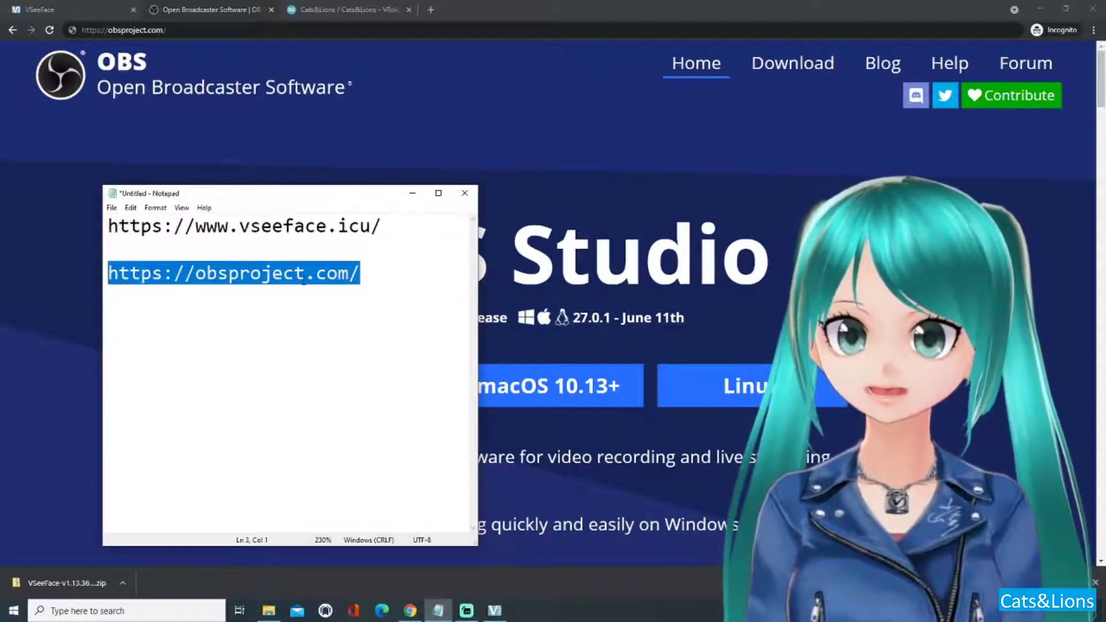
{"action": "left_click", "coordinate": [431, 180]}
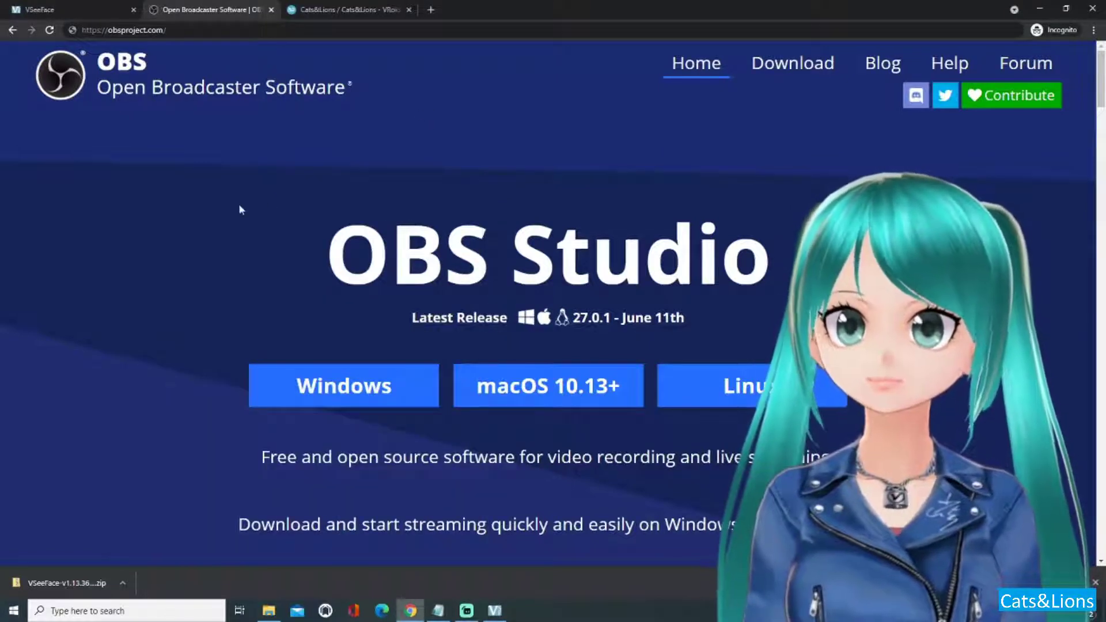
Download the Windows installer of OBS Studio 27.0.1 from the OBS home page
{"action": "scroll", "coordinate": [240, 210], "scroll_direction": "up", "scroll_amount": 3, "text": "ctrl"}
{"action": "scroll", "coordinate": [265, 223], "scroll_direction": "down", "scroll_amount": 3, "text": "ctrl"}
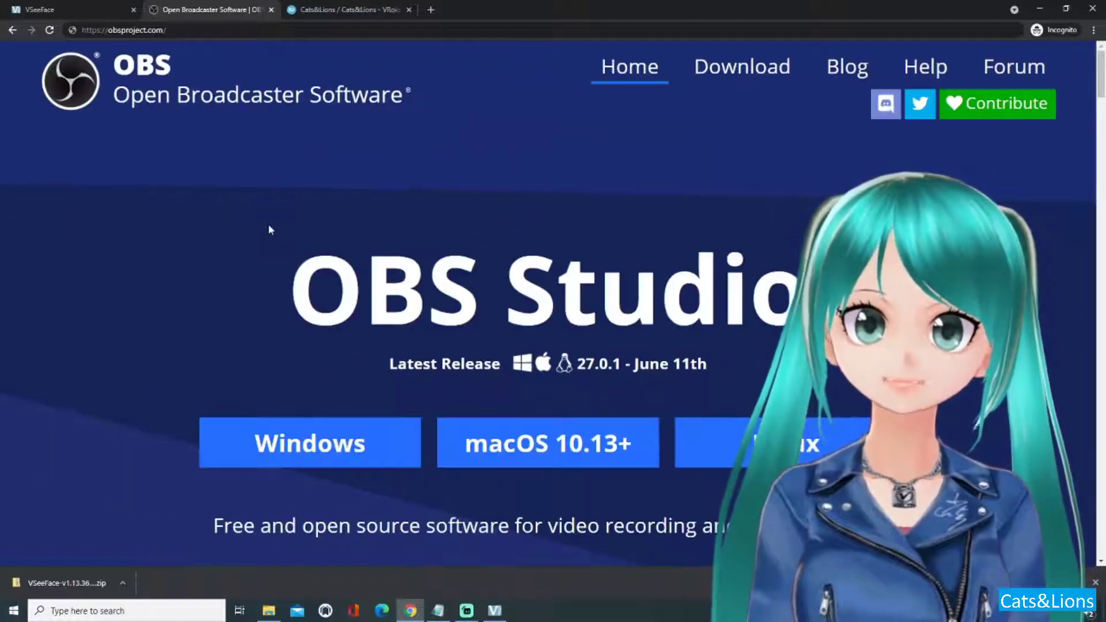
{"action": "scroll", "coordinate": [271, 231], "scroll_direction": "down", "scroll_amount": 1}
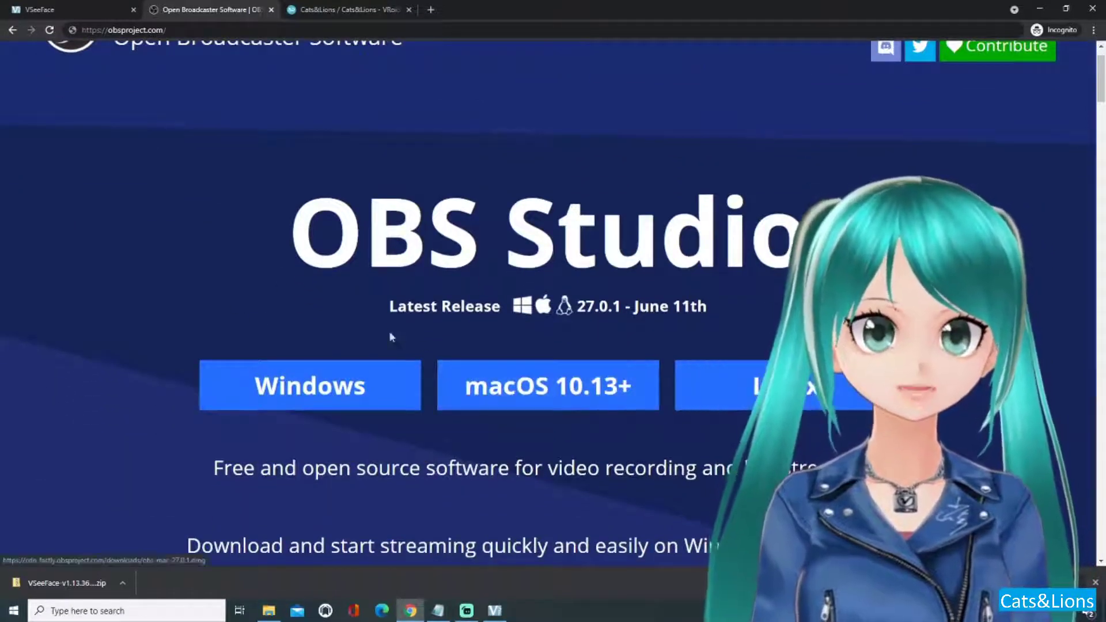
{"action": "scroll", "coordinate": [380, 334], "scroll_direction": "down", "scroll_amount": 3}
{"action": "scroll", "coordinate": [380, 335], "scroll_direction": "down", "scroll_amount": 1, "text": "ctrl"}
{"action": "left_click", "coordinate": [348, 198]}
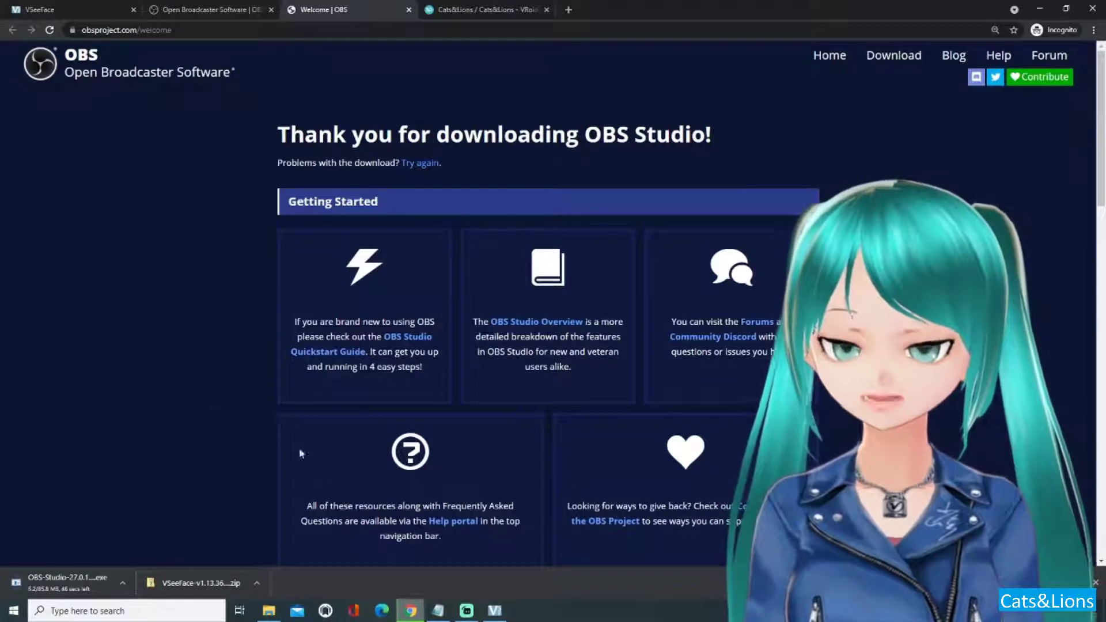
Open the Downloads folder in File Explorer and run the OBS-Studio-27.0.1-Full-Installer-x64 setup file
{"action": "left_click", "coordinate": [269, 612]}
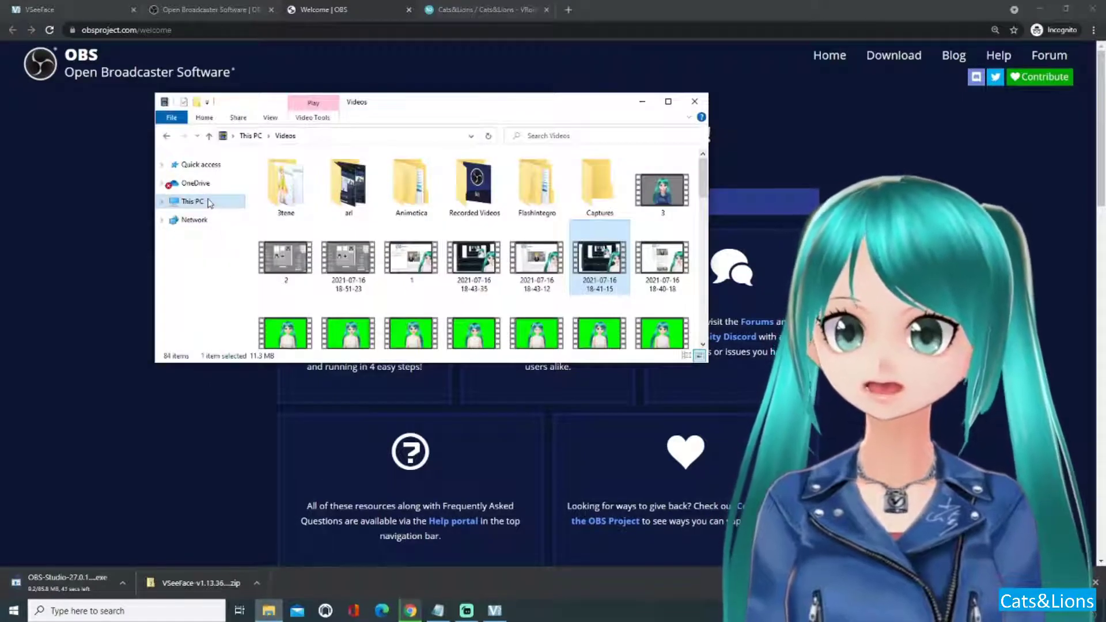
{"action": "left_click", "coordinate": [193, 202]}
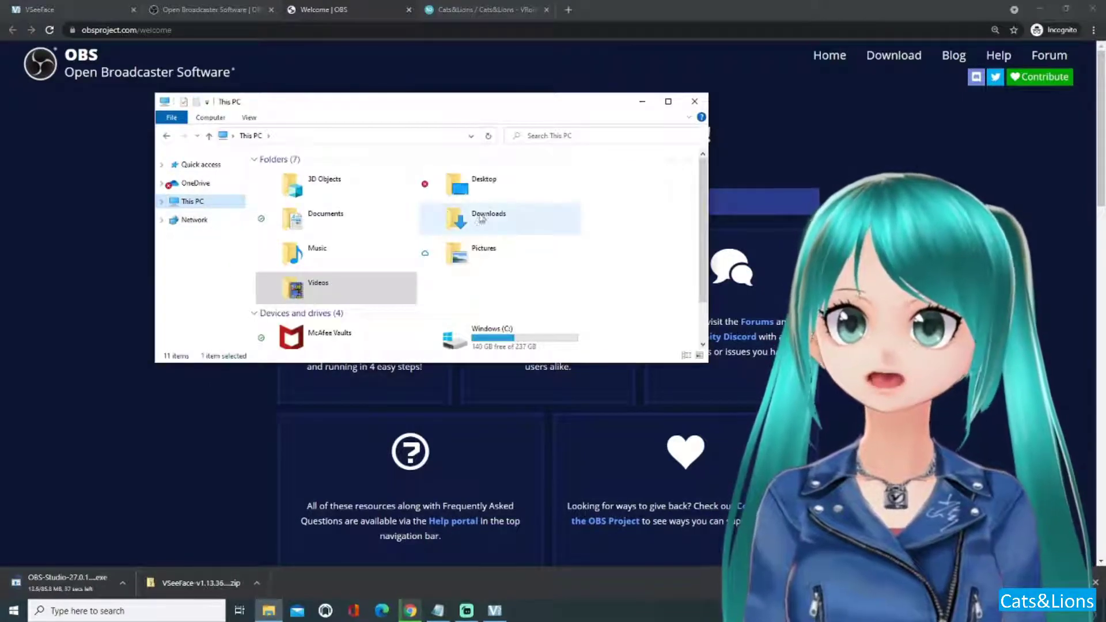
{"action": "double_click", "coordinate": [481, 218]}
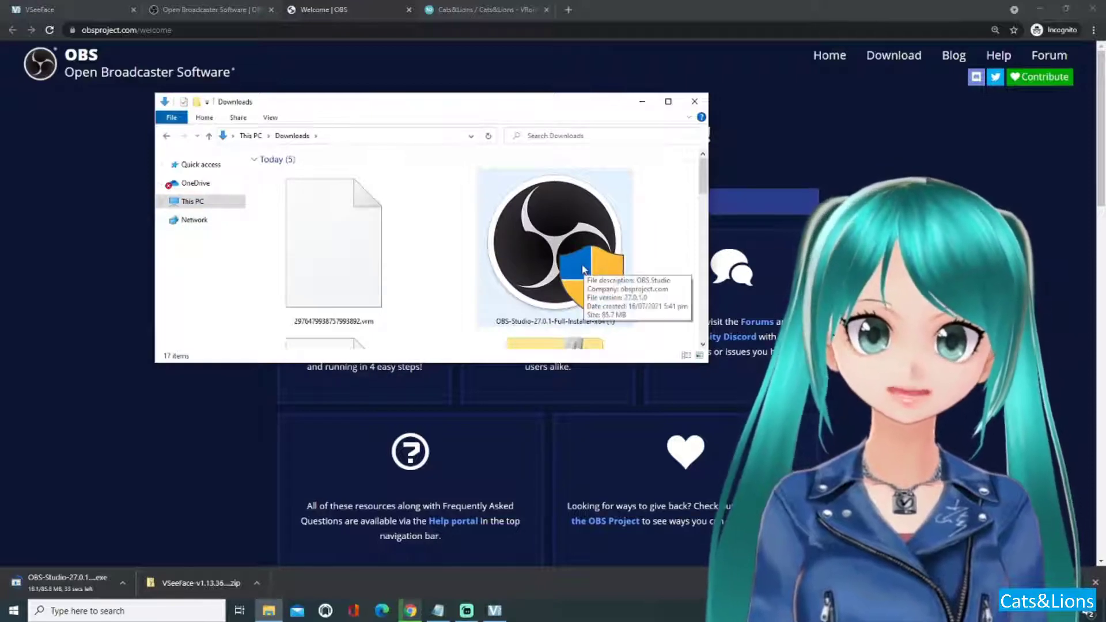
{"action": "double_click", "coordinate": [564, 270]}
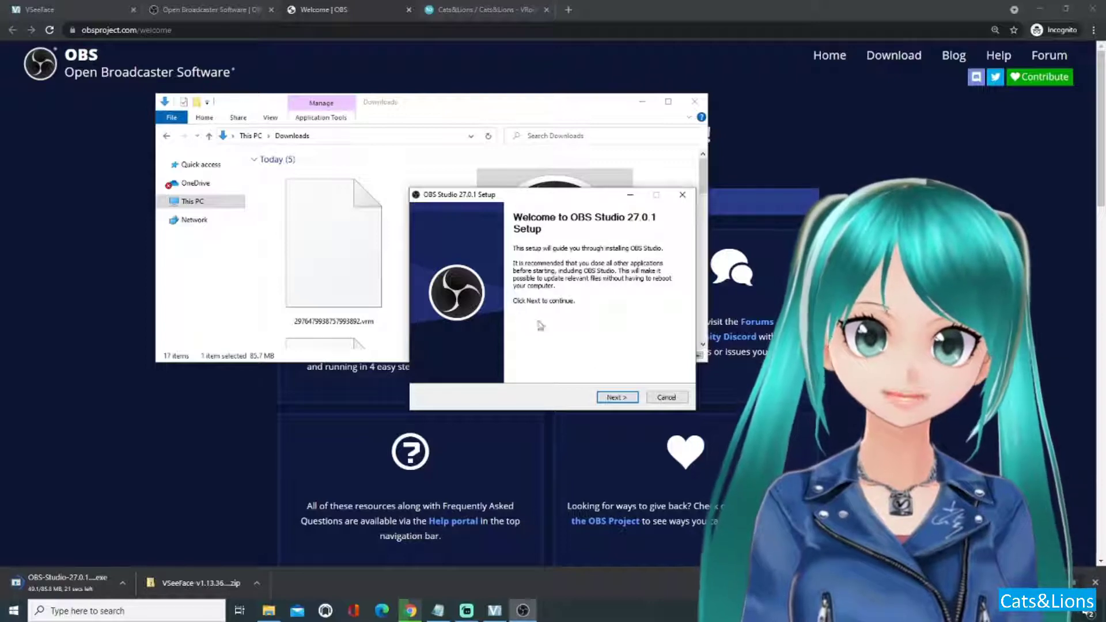
Quit the OBS Studio 27.0.1 setup wizard without installing it
{"action": "left_click", "coordinate": [685, 196]}
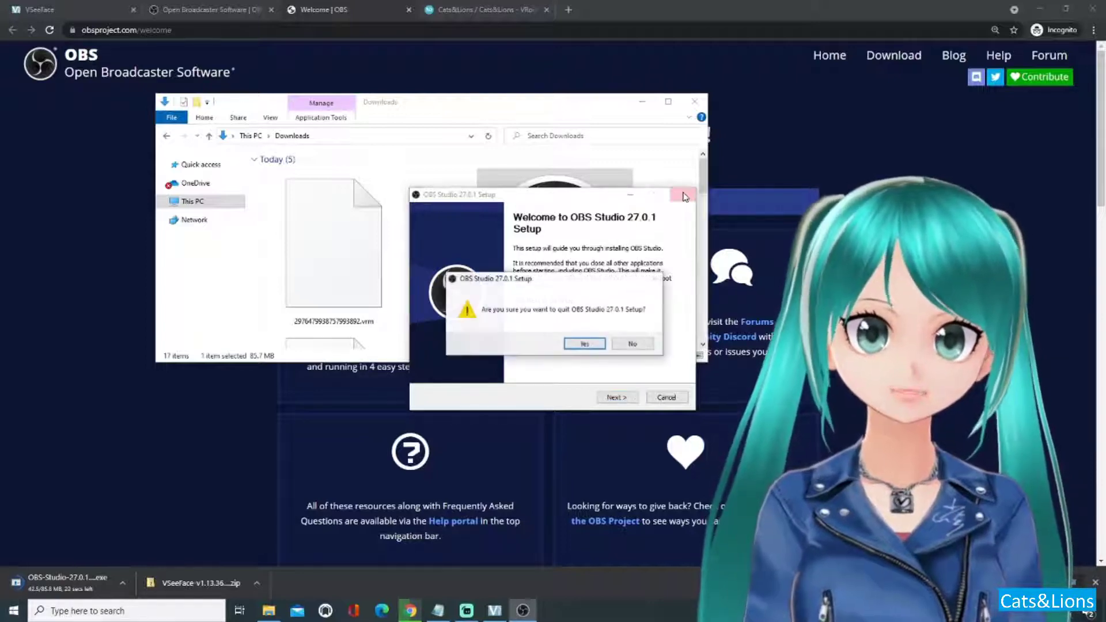
{"action": "left_click", "coordinate": [628, 346]}
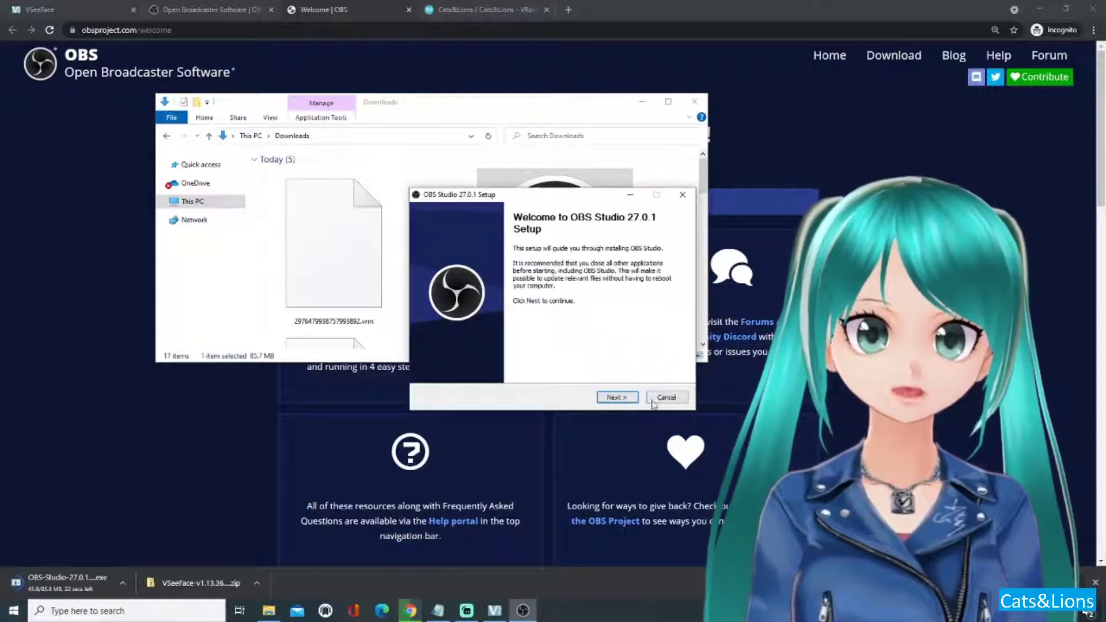
{"action": "left_click", "coordinate": [667, 398]}
{"action": "left_click", "coordinate": [583, 345]}
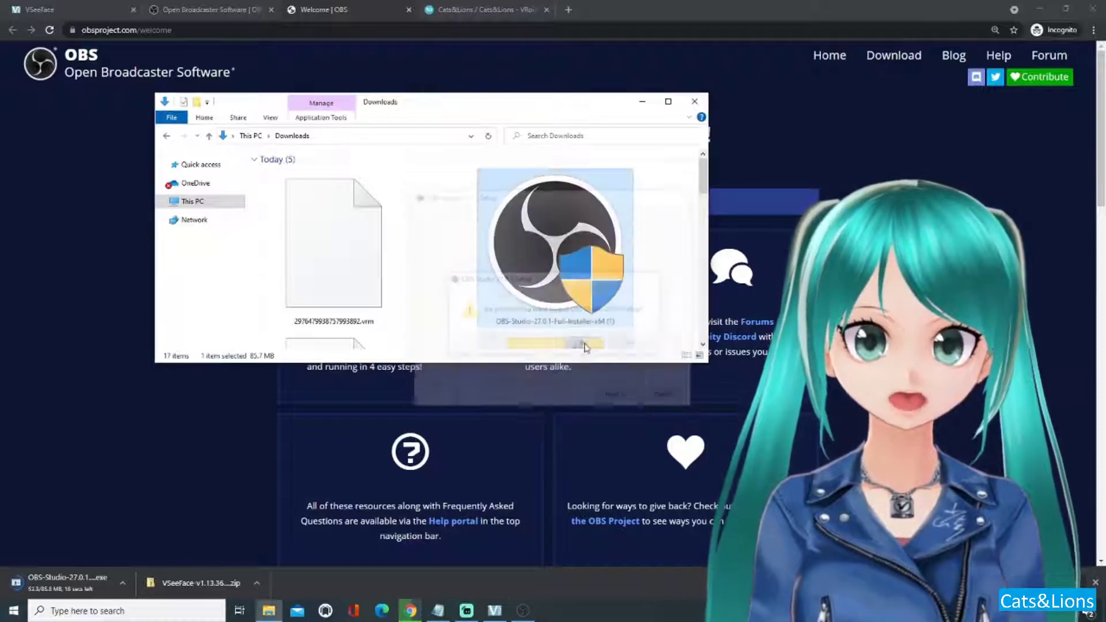
Switch to Streamlabs OBS, bring up the naming dialog for a new scene, and cancel it without adding one
{"action": "left_click", "coordinate": [467, 613]}
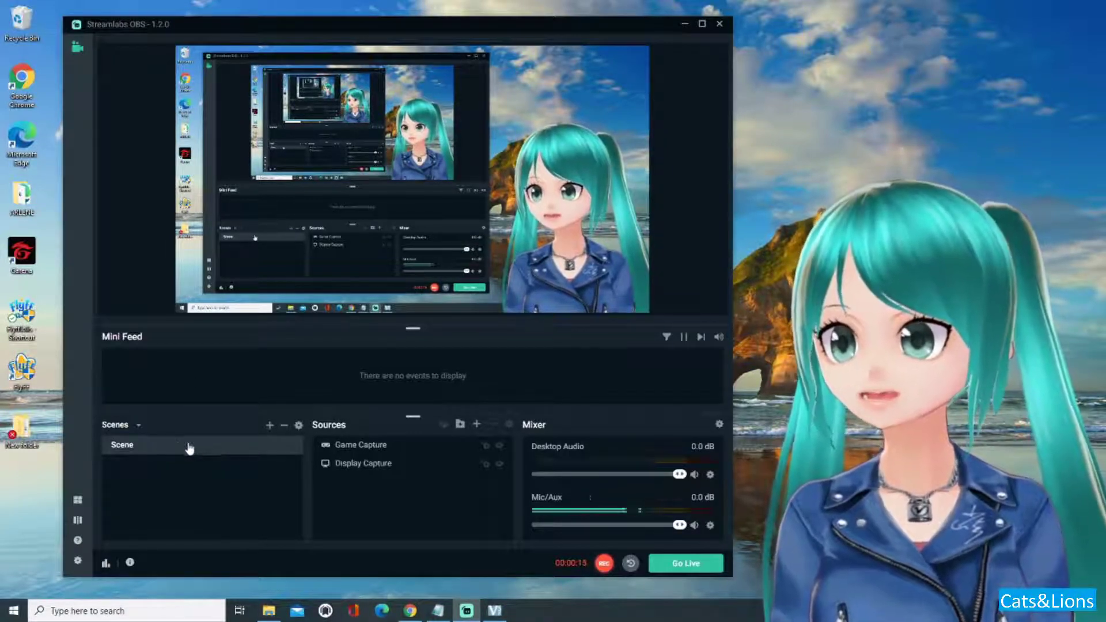
{"action": "left_click", "coordinate": [269, 426]}
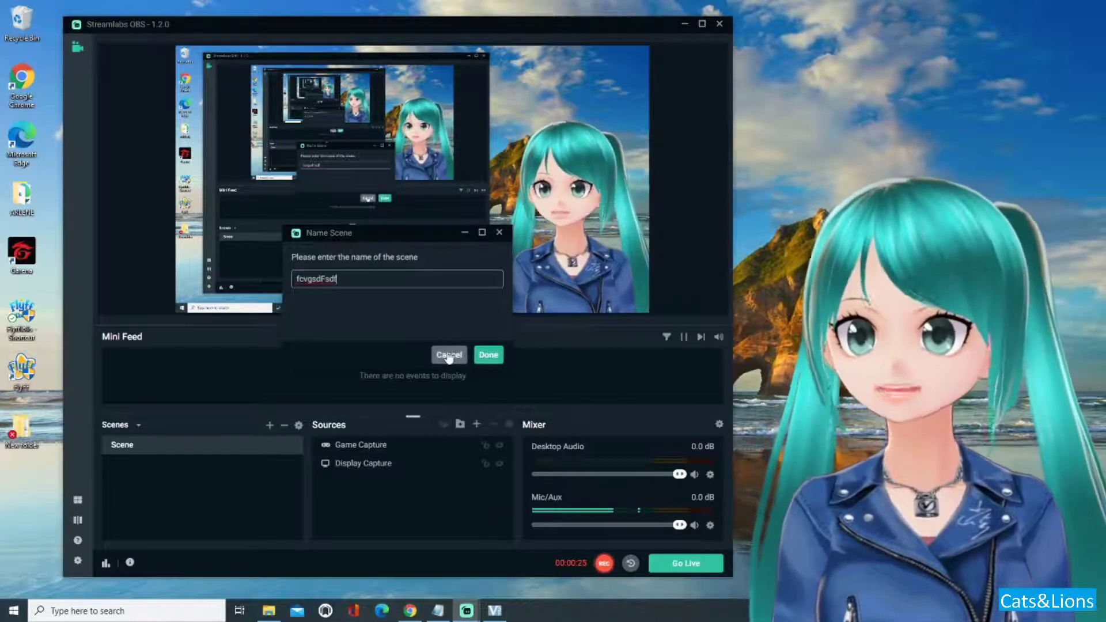
{"action": "left_click", "coordinate": [449, 355]}
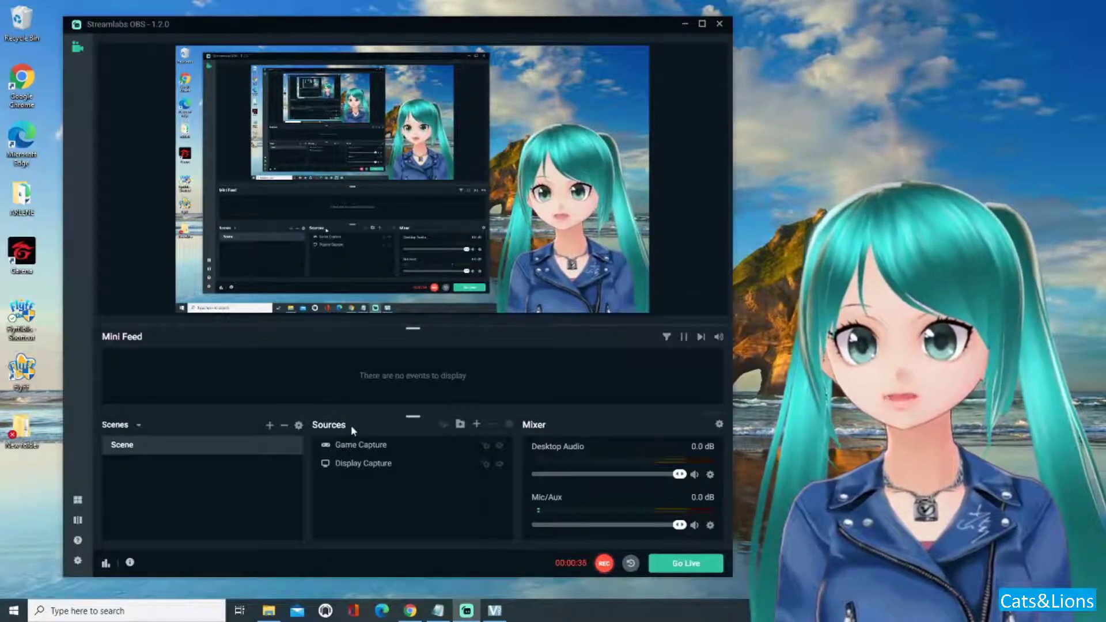
View the Game Capture entry among the available source types and select the existing Game Capture source in the scene
{"action": "left_click", "coordinate": [476, 426]}
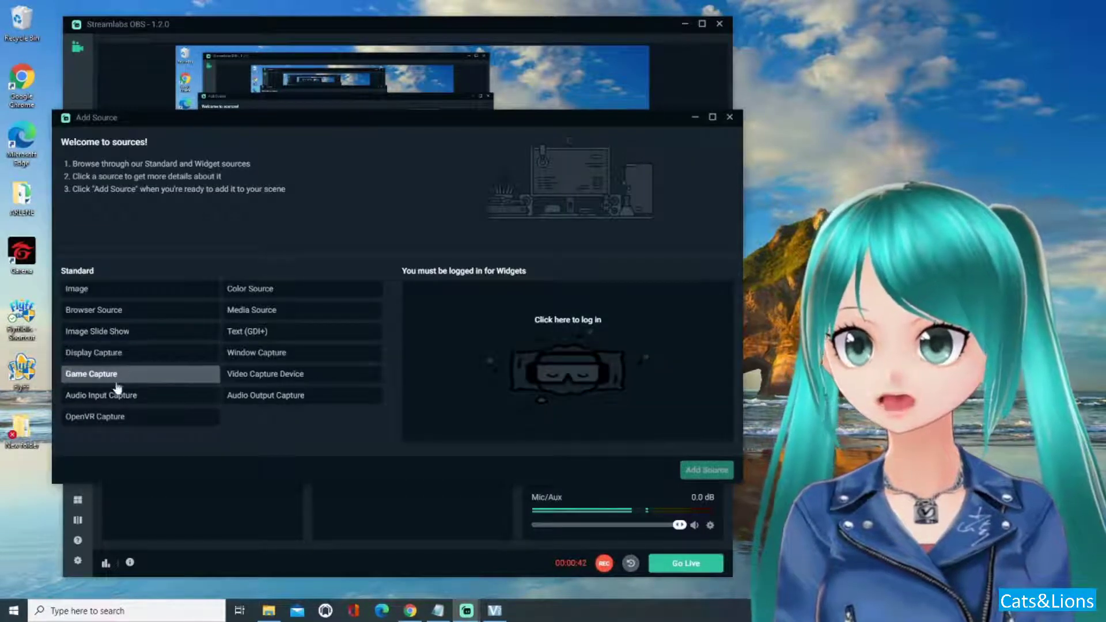
{"action": "left_click", "coordinate": [142, 375]}
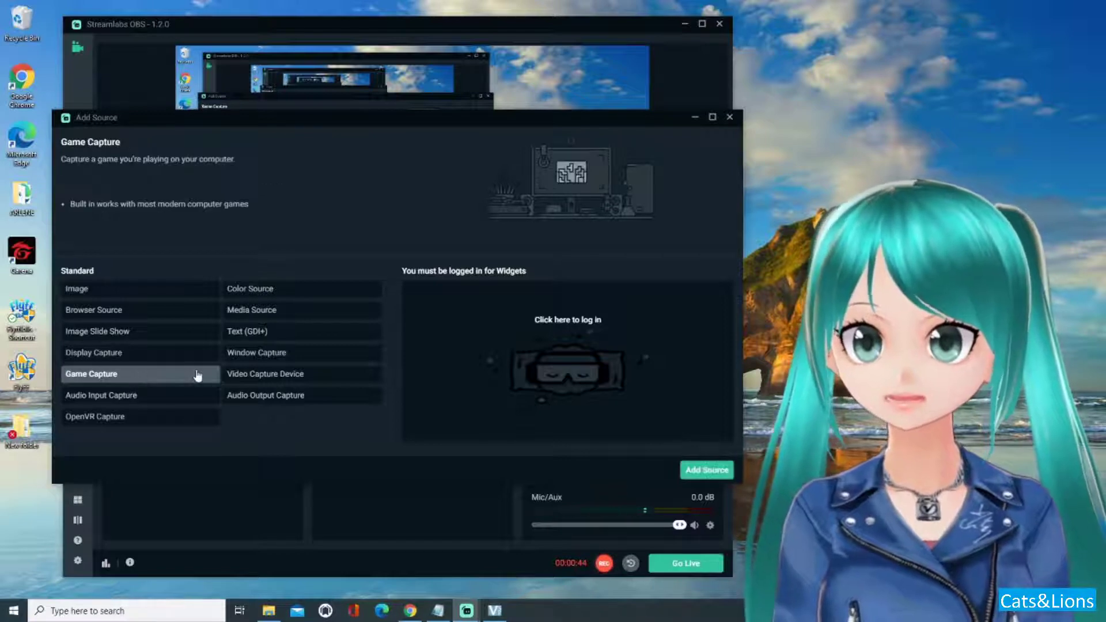
{"action": "left_click", "coordinate": [705, 471]}
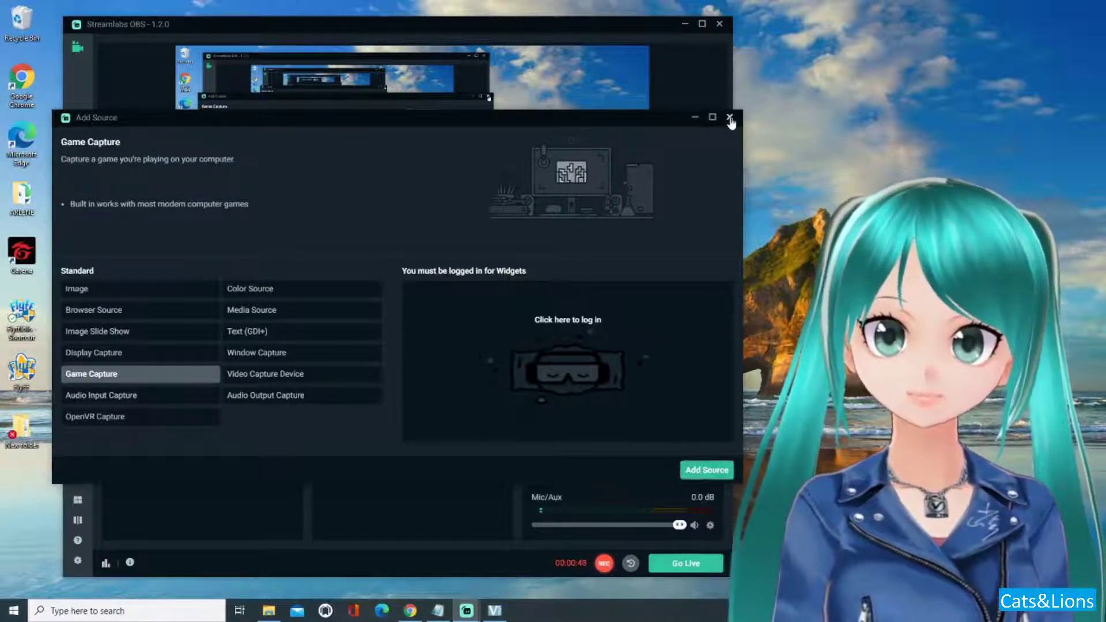
{"action": "left_click", "coordinate": [420, 448]}
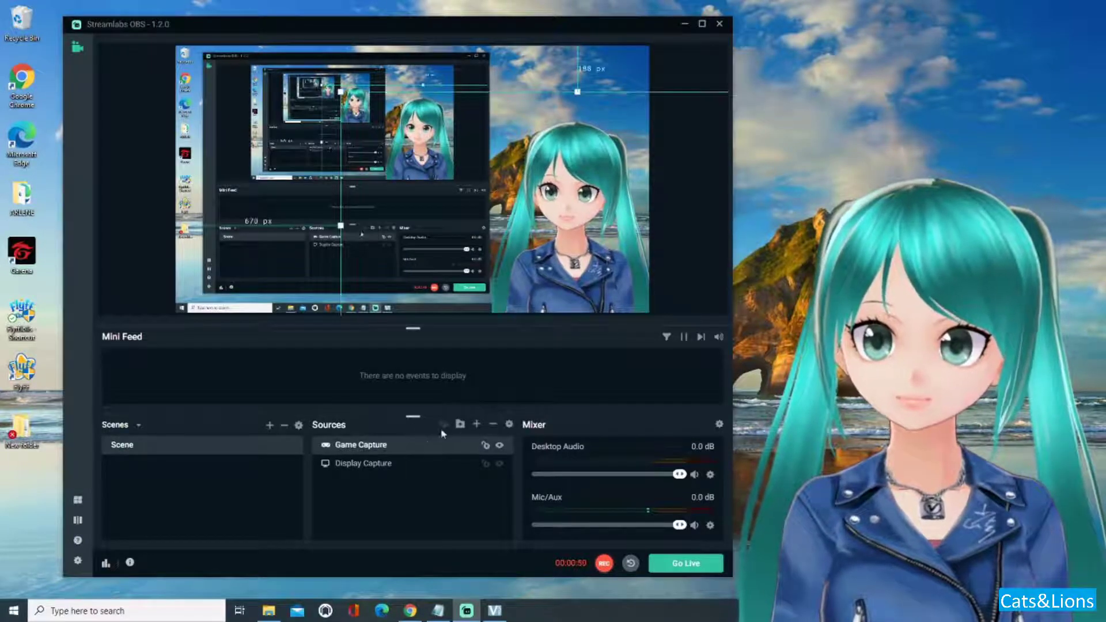
Bring up the dialog for adding an existing Game Capture source and dismiss it without adding the source
{"action": "left_click", "coordinate": [477, 425]}
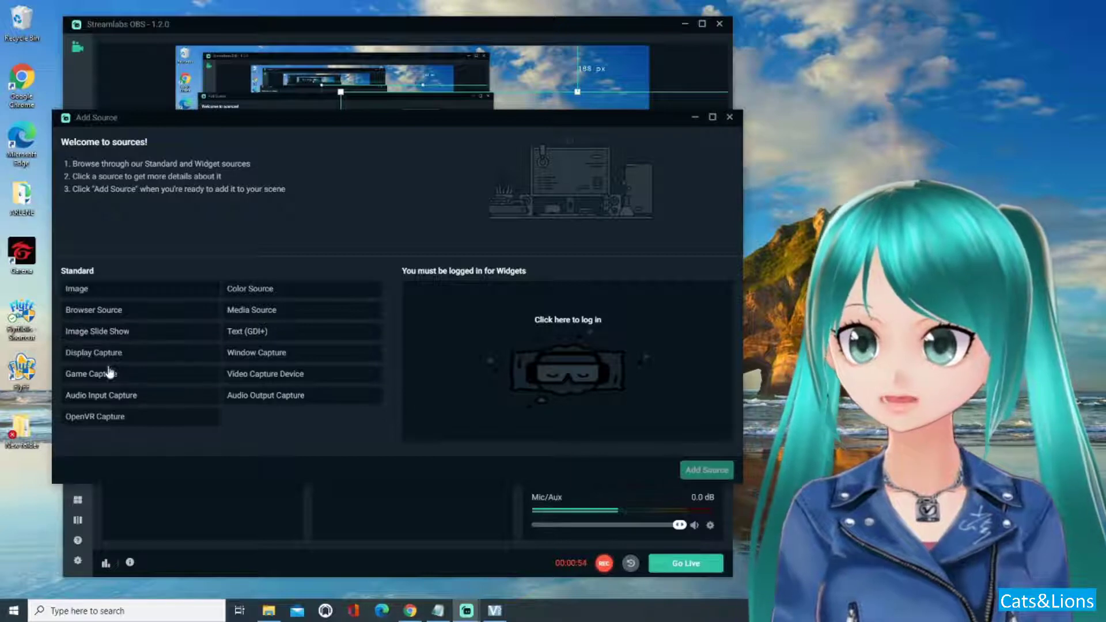
{"action": "left_click", "coordinate": [131, 375]}
{"action": "left_click", "coordinate": [706, 470]}
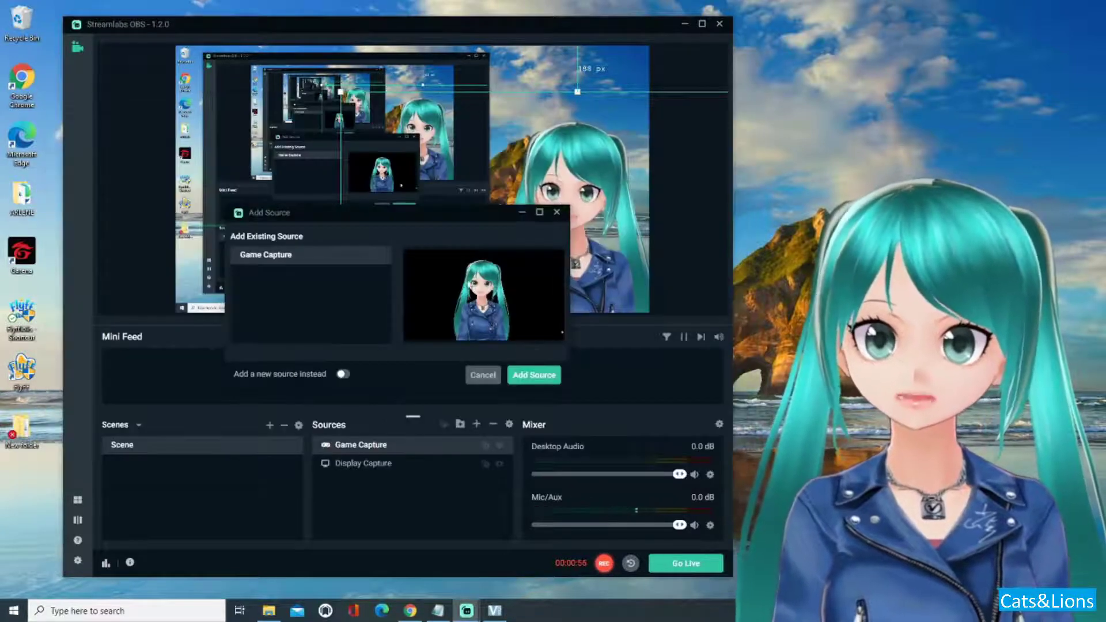
{"action": "left_click_drag", "start_coordinate": [412, 210], "coordinate": [445, 162]}
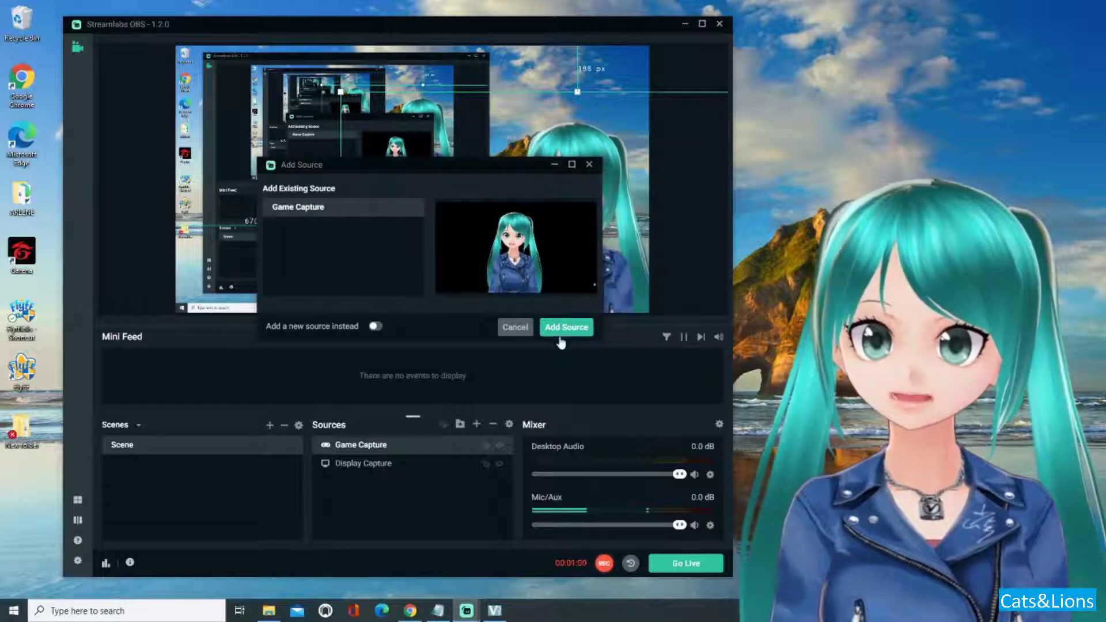
{"action": "left_click", "coordinate": [588, 166]}
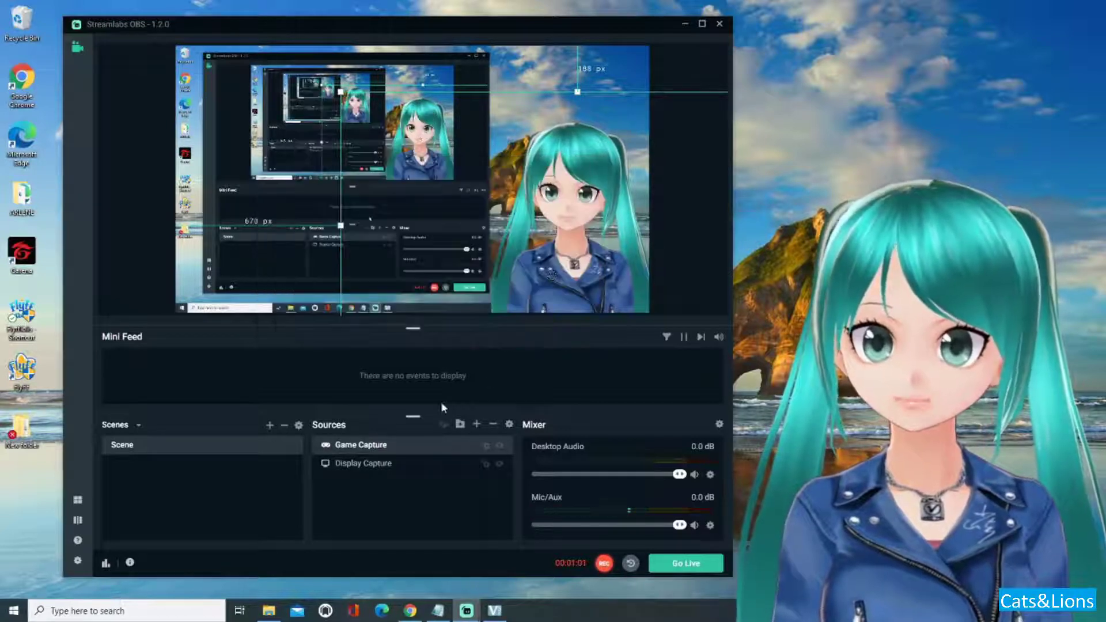
Compare the Game Capture source with Allow Transparency off and on, and confirm its settings with the option enabled
{"action": "double_click", "coordinate": [419, 448]}
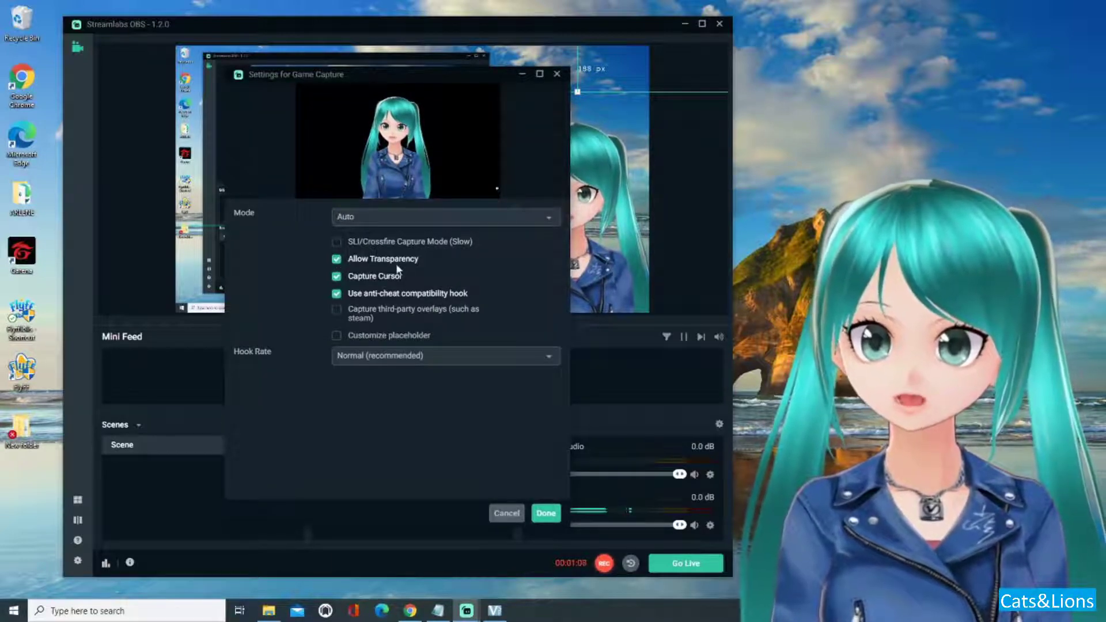
{"action": "left_click", "coordinate": [337, 259]}
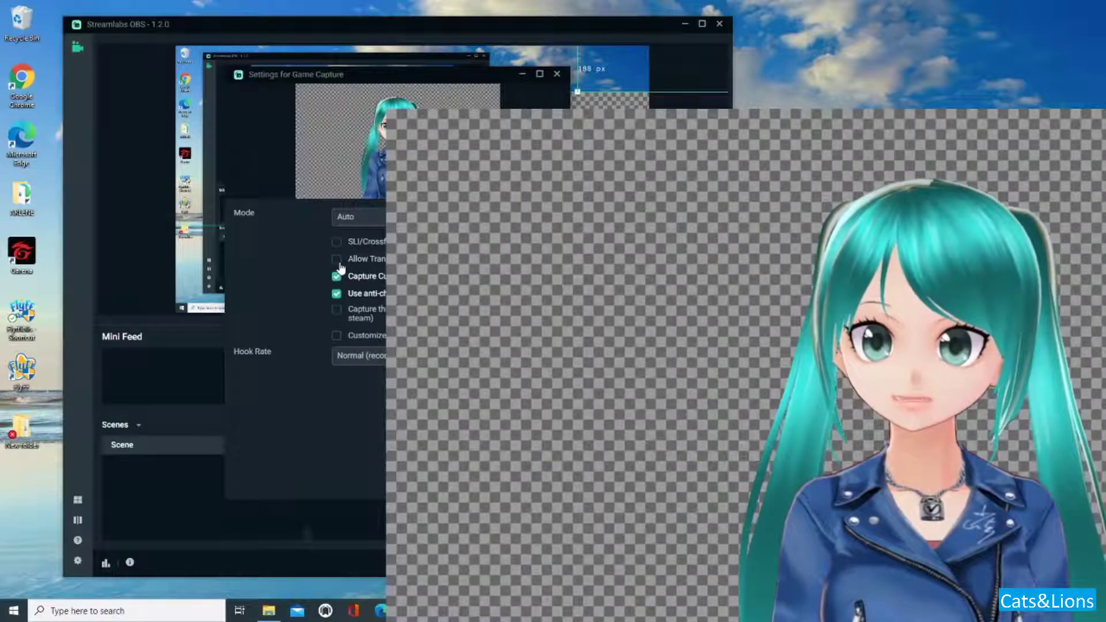
{"action": "left_click", "coordinate": [337, 263]}
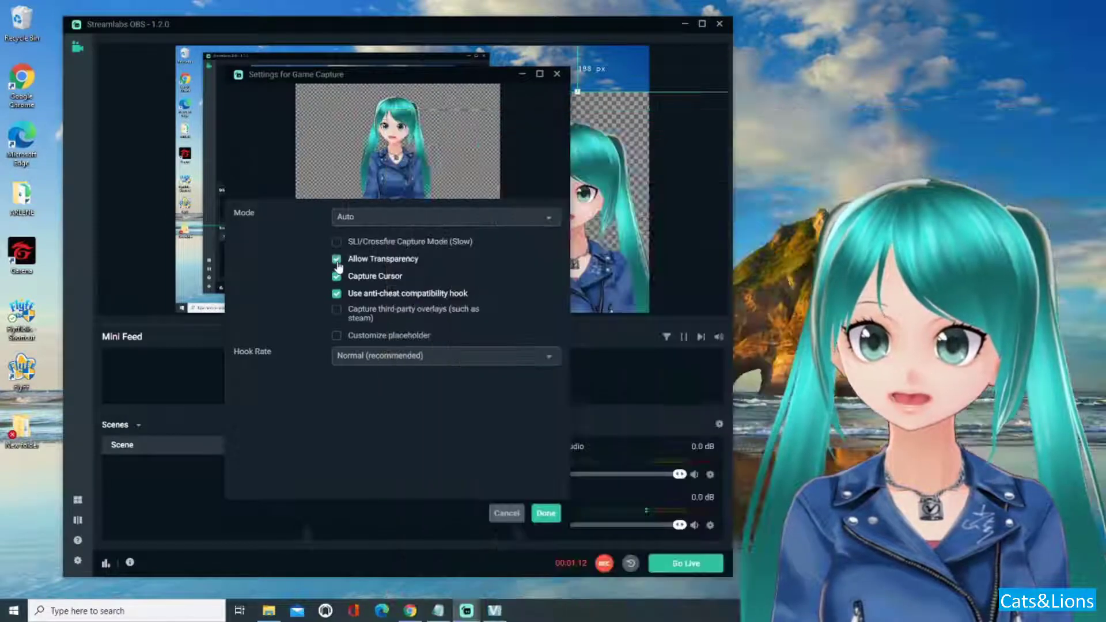
{"action": "left_click", "coordinate": [338, 263]}
{"action": "left_click", "coordinate": [338, 263]}
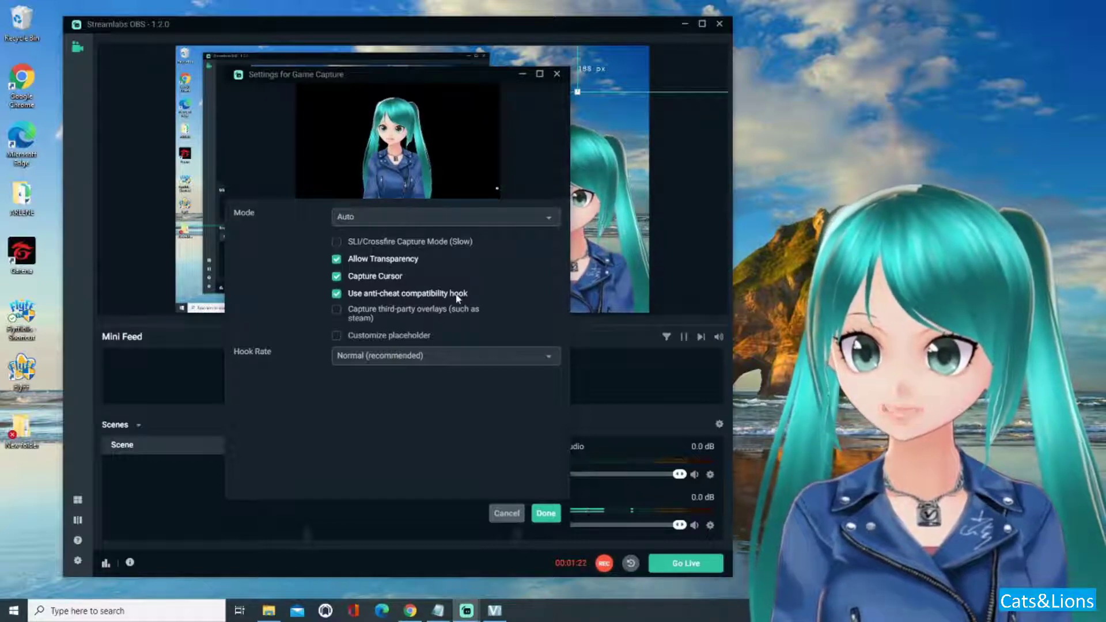
{"action": "left_click", "coordinate": [546, 514]}
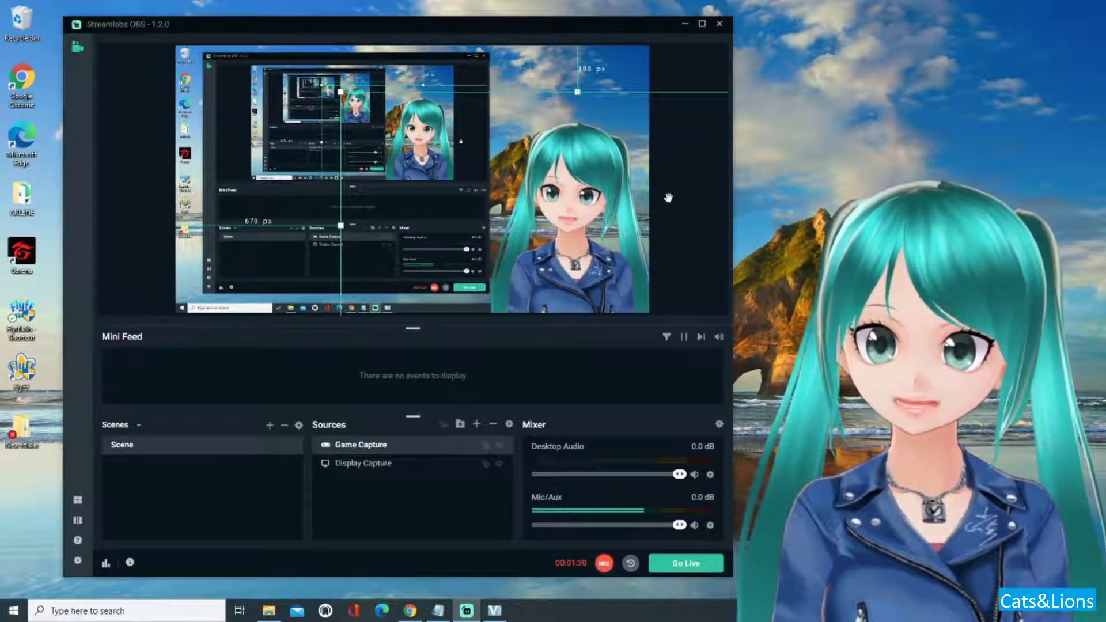
View the Display Capture source type's description and check the settings of the scene's existing Display Capture source
{"action": "left_click", "coordinate": [403, 464]}
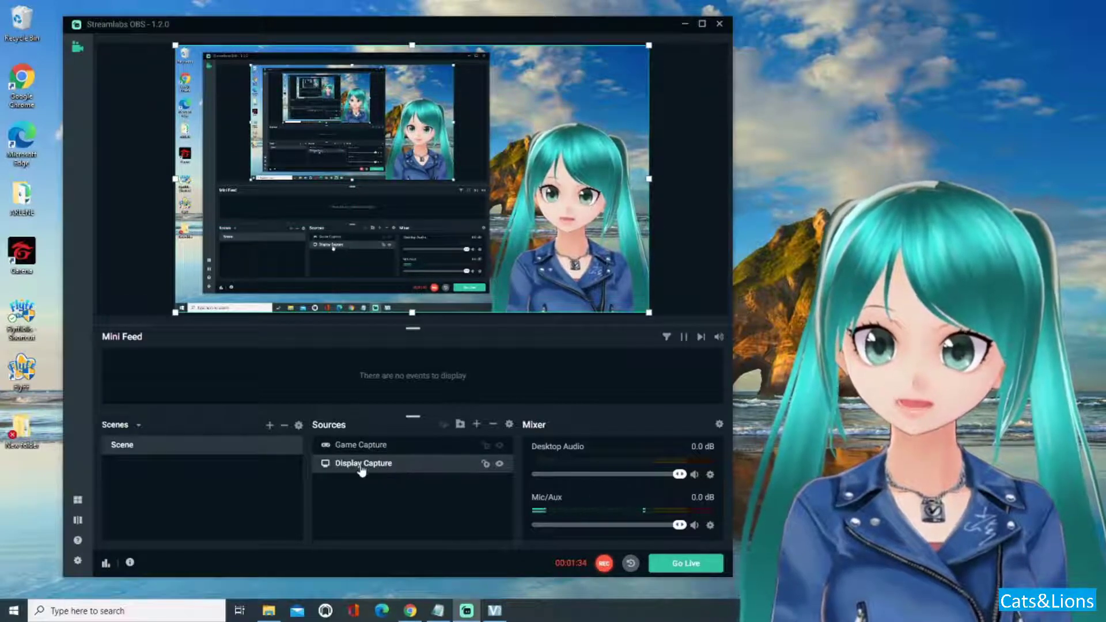
{"action": "left_click", "coordinate": [477, 425]}
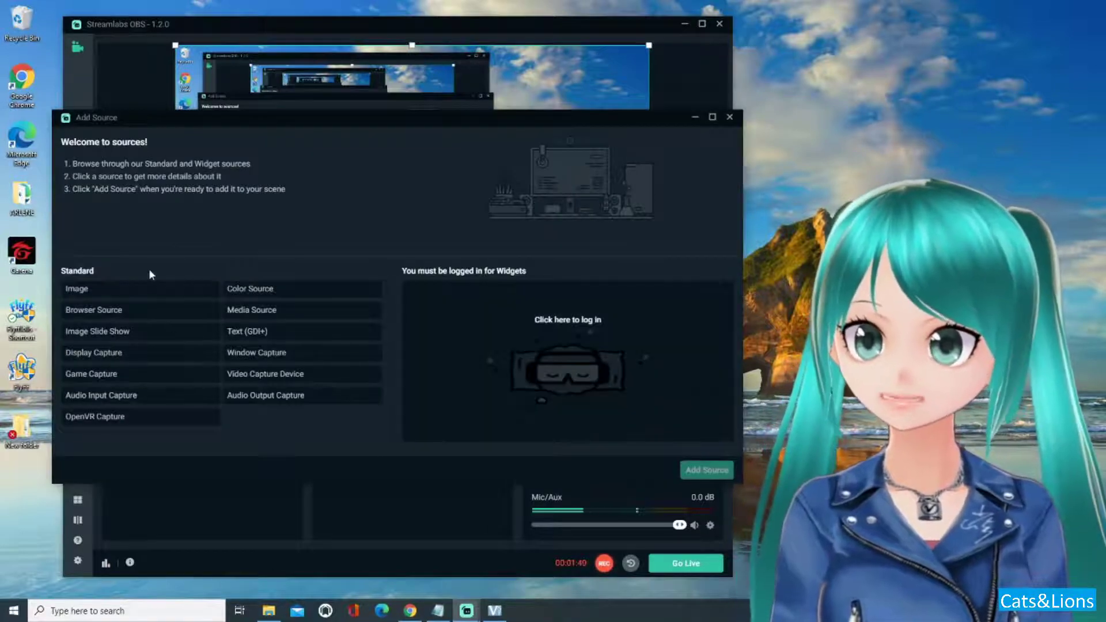
{"action": "left_click", "coordinate": [135, 355]}
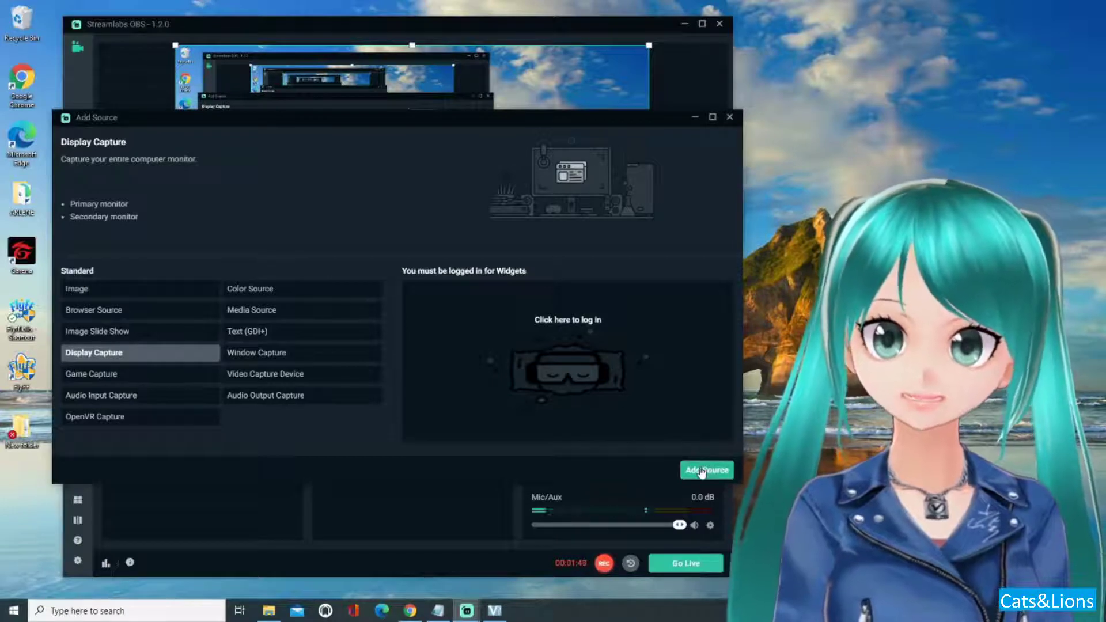
{"action": "left_click", "coordinate": [731, 119]}
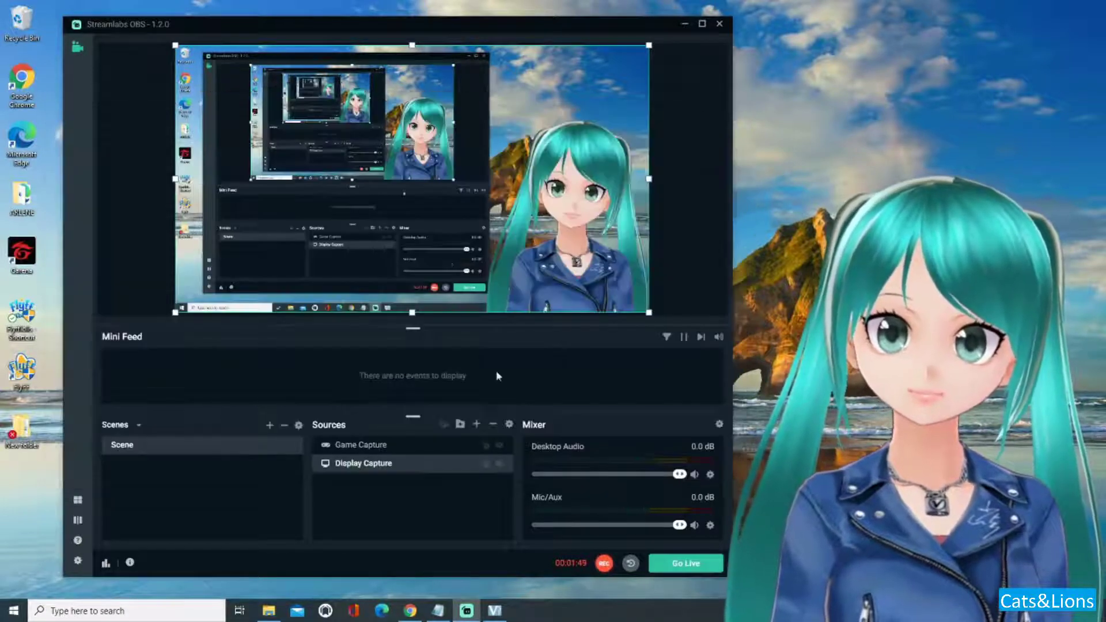
{"action": "double_click", "coordinate": [423, 469]}
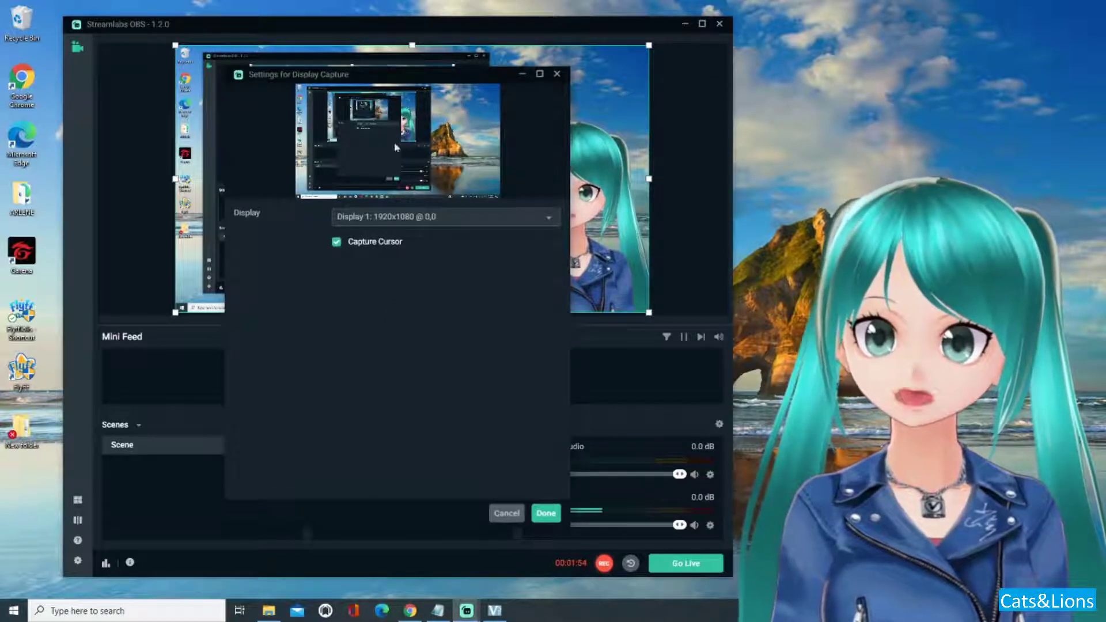
{"action": "left_click", "coordinate": [544, 512]}
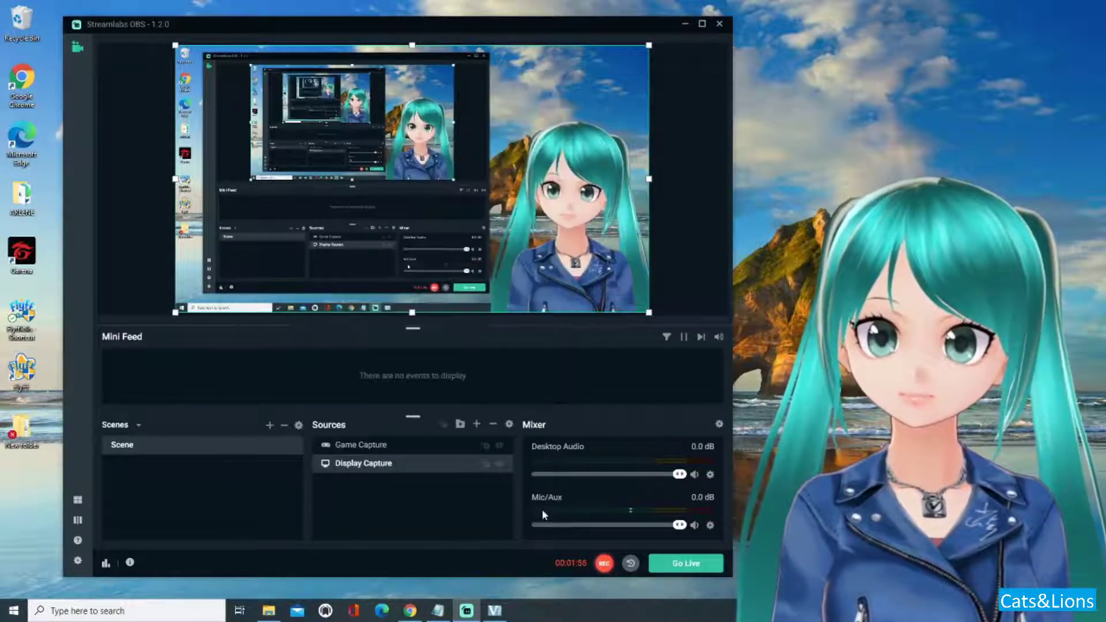
View the Image Slide Show source type, start adding an Image source, and cancel at the naming dialog
{"action": "left_click", "coordinate": [475, 427]}
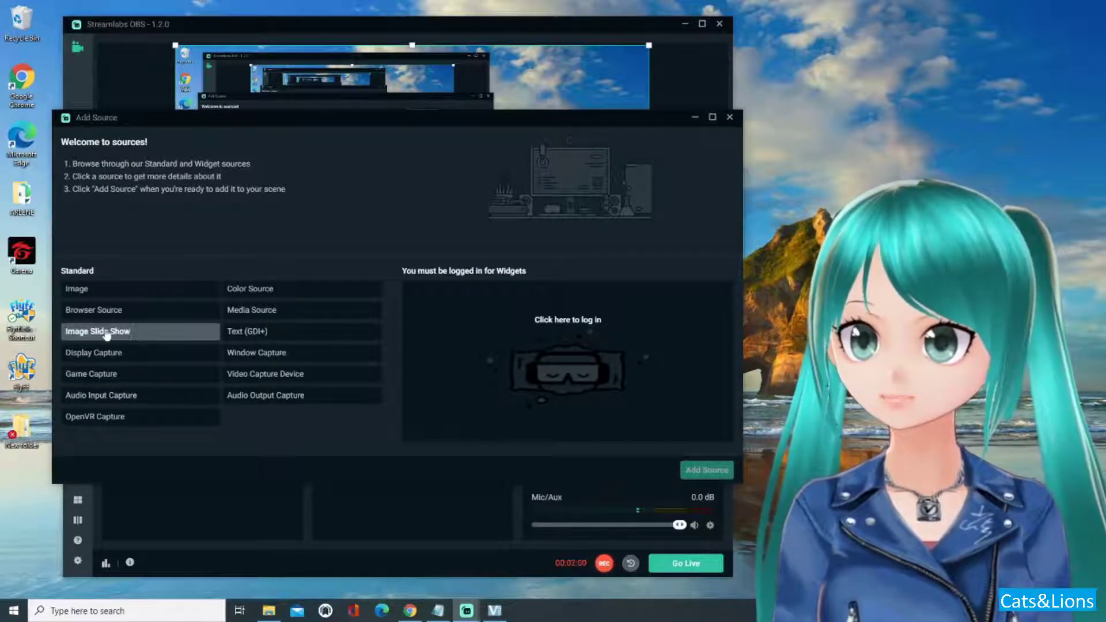
{"action": "left_click", "coordinate": [133, 334]}
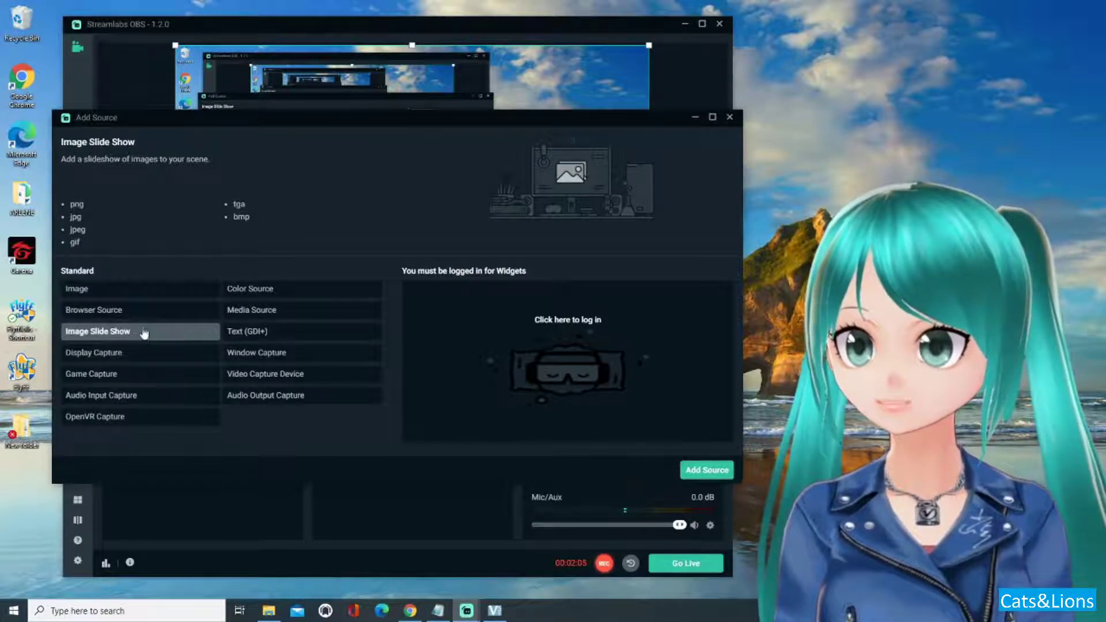
{"action": "double_click", "coordinate": [124, 292]}
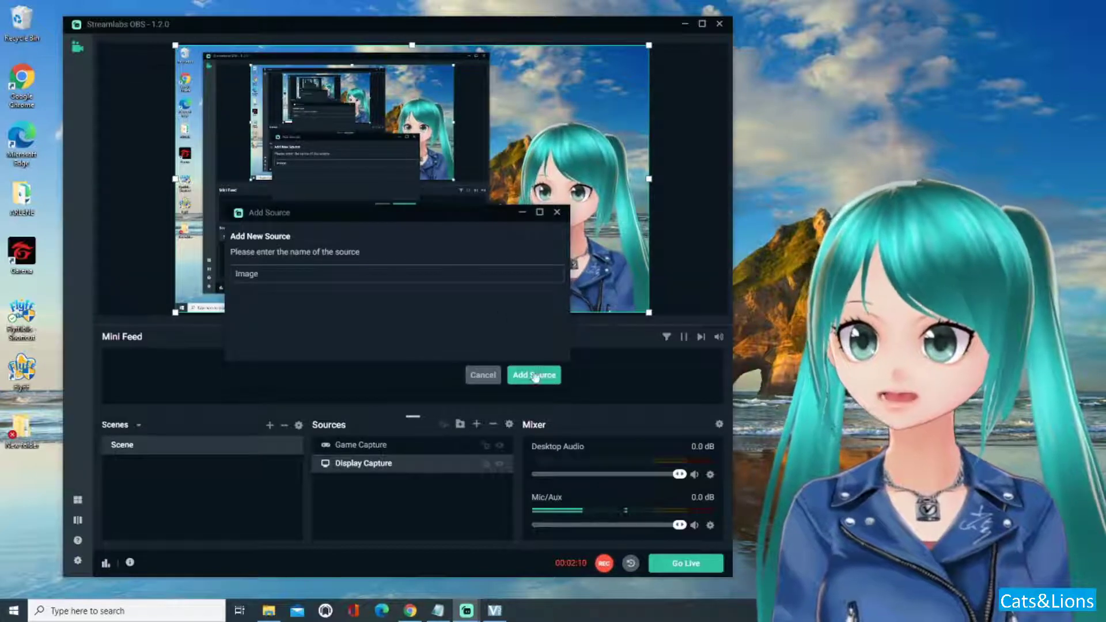
{"action": "left_click_drag", "start_coordinate": [280, 269], "coordinate": [178, 274]}
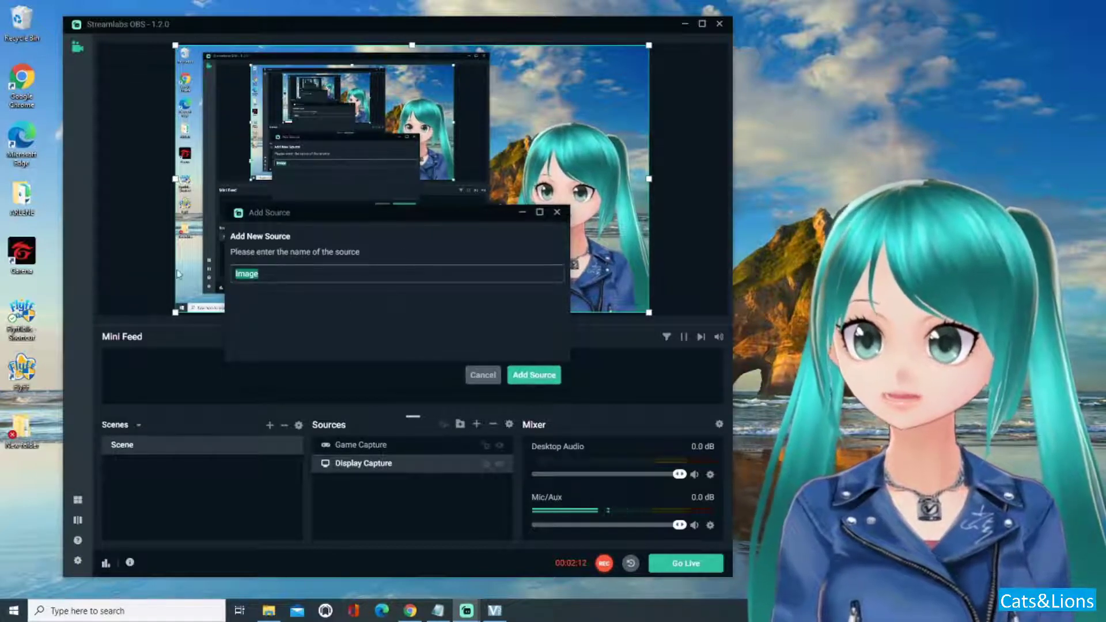
{"action": "left_click", "coordinate": [427, 304]}
{"action": "left_click", "coordinate": [483, 376]}
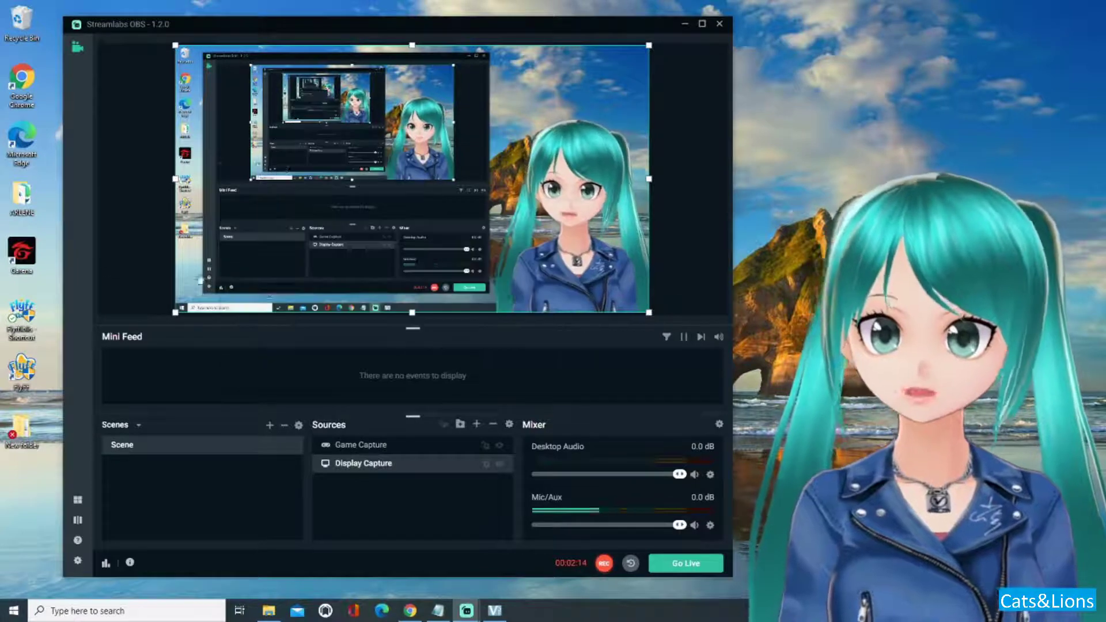
Add a new Image source named "img" to the scene
{"action": "left_click", "coordinate": [476, 425]}
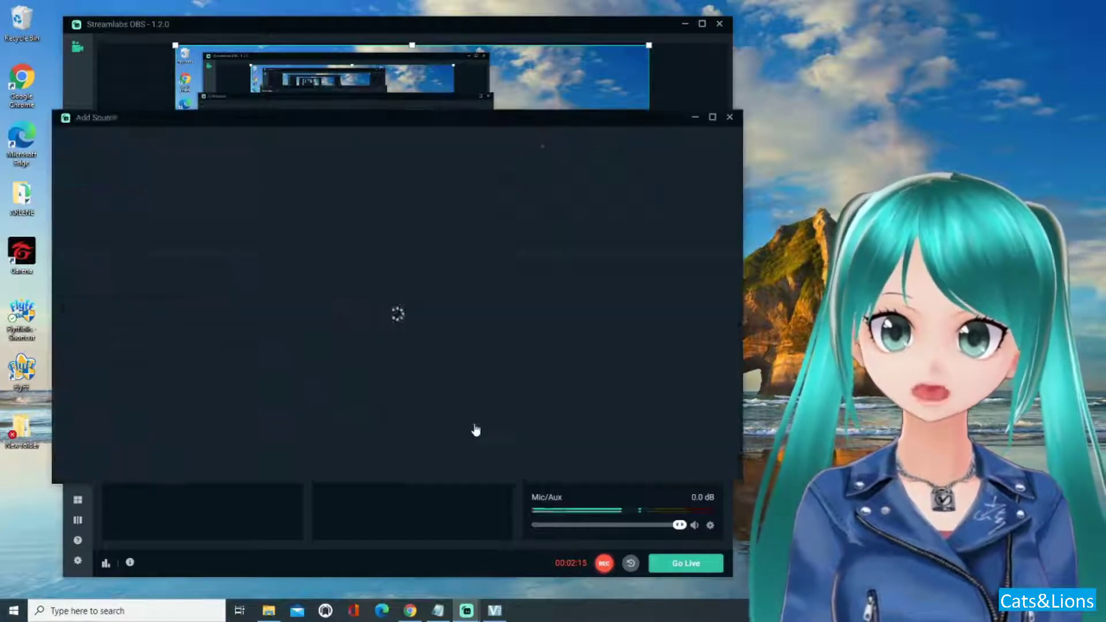
{"action": "left_click", "coordinate": [127, 293]}
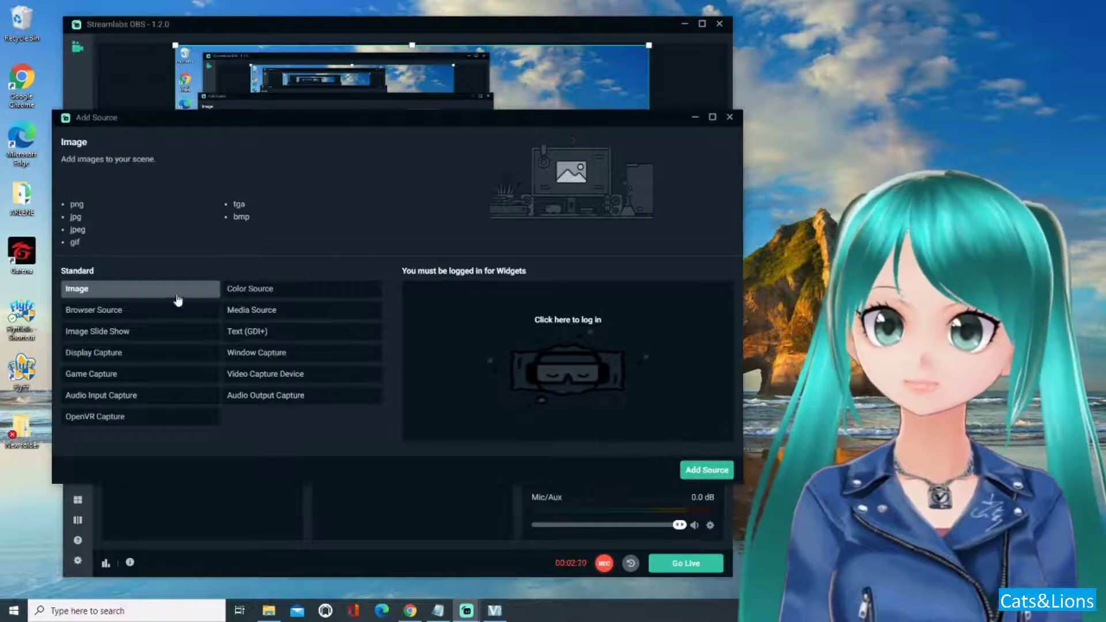
{"action": "double_click", "coordinate": [177, 294]}
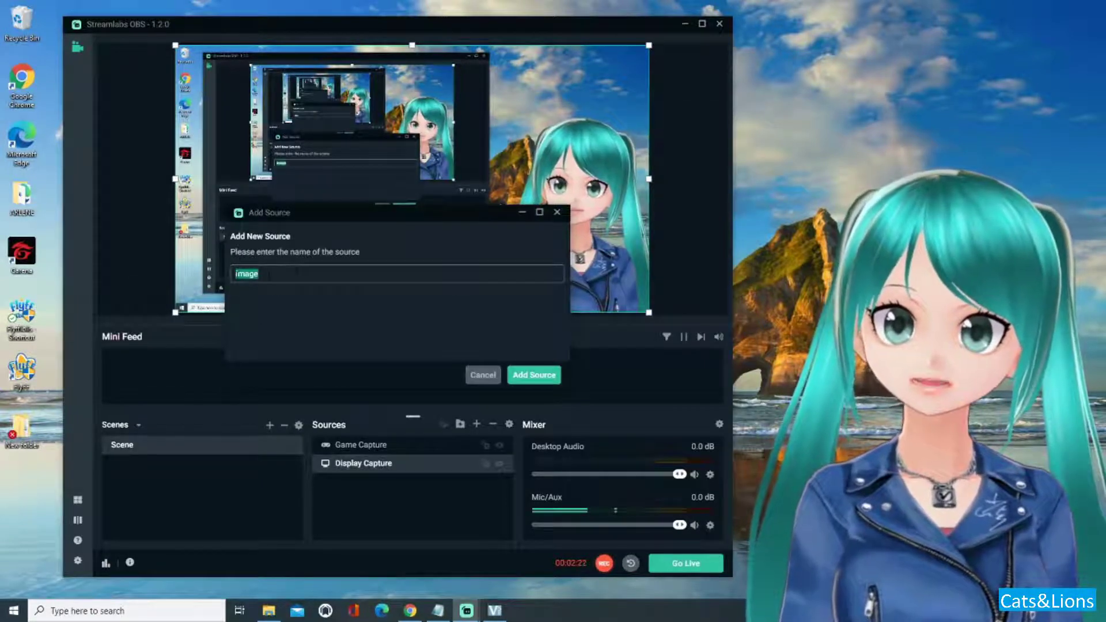
{"action": "type", "text": "sfdgsdfg"}
{"action": "key", "text": "ctrl+a"}
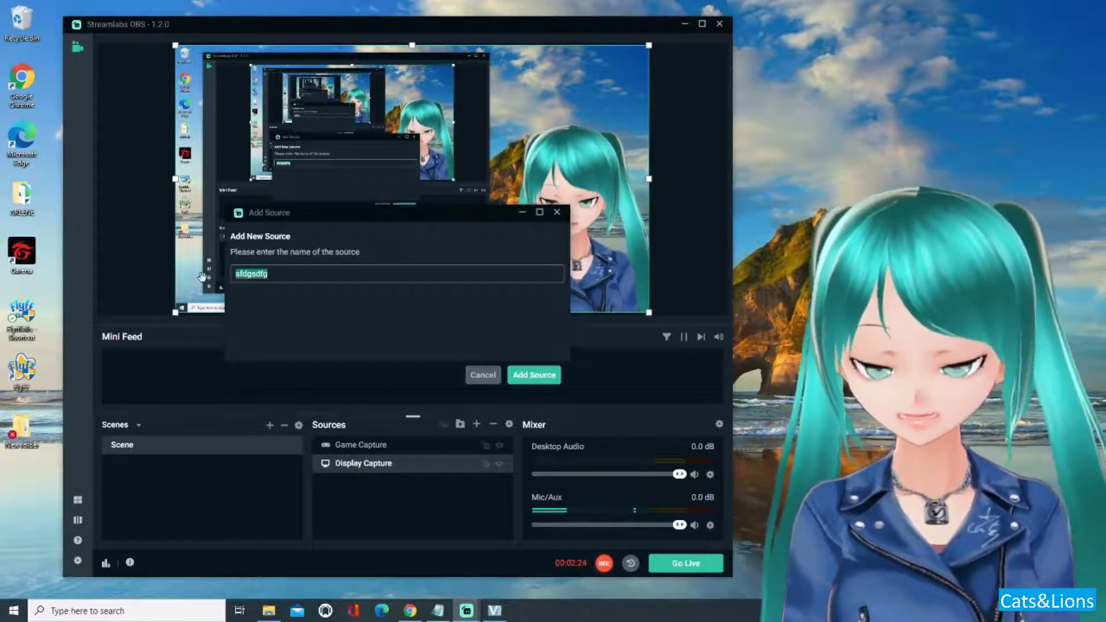
{"action": "type", "text": "img"}
{"action": "key", "text": "BackSpace"}
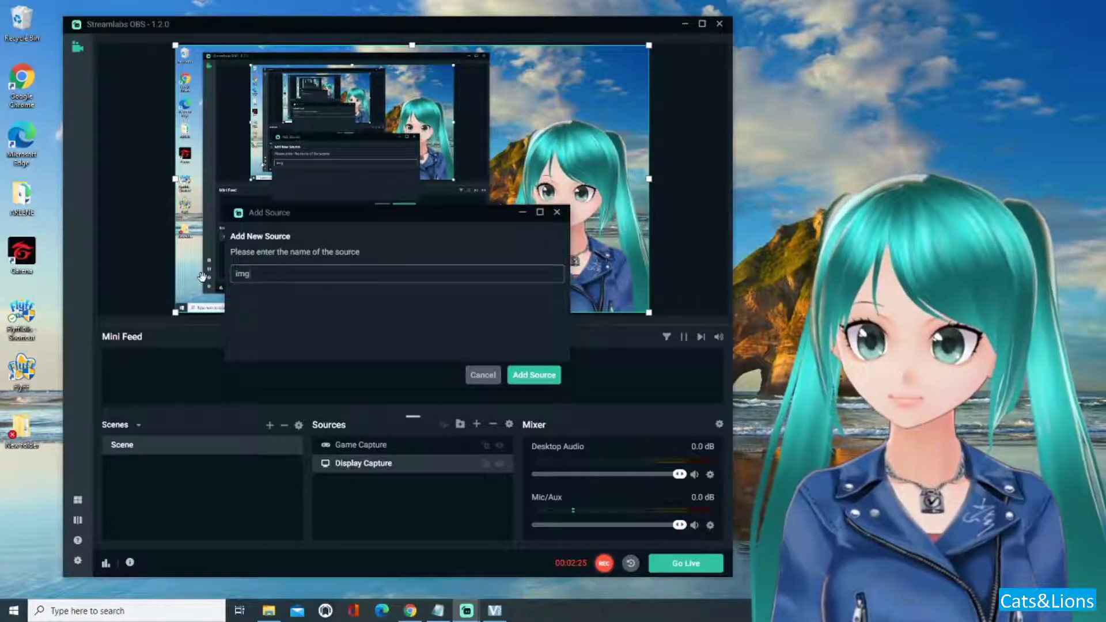
{"action": "left_click", "coordinate": [534, 375]}
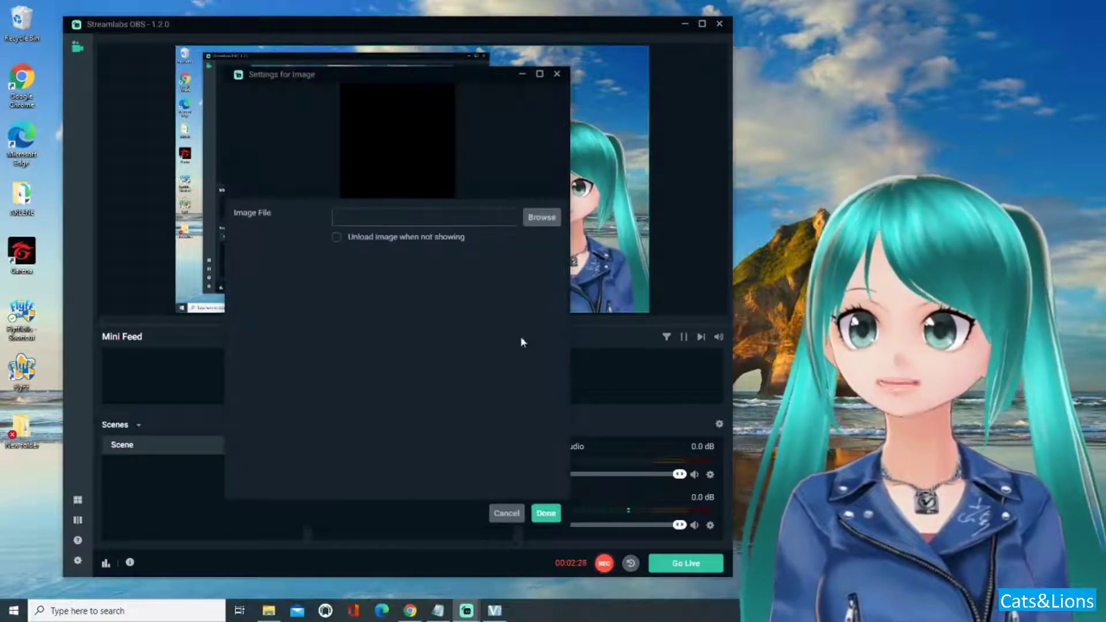
Browse for the Image source's file, looking through the Downloads folder and This PC for a picture
{"action": "left_click", "coordinate": [543, 218]}
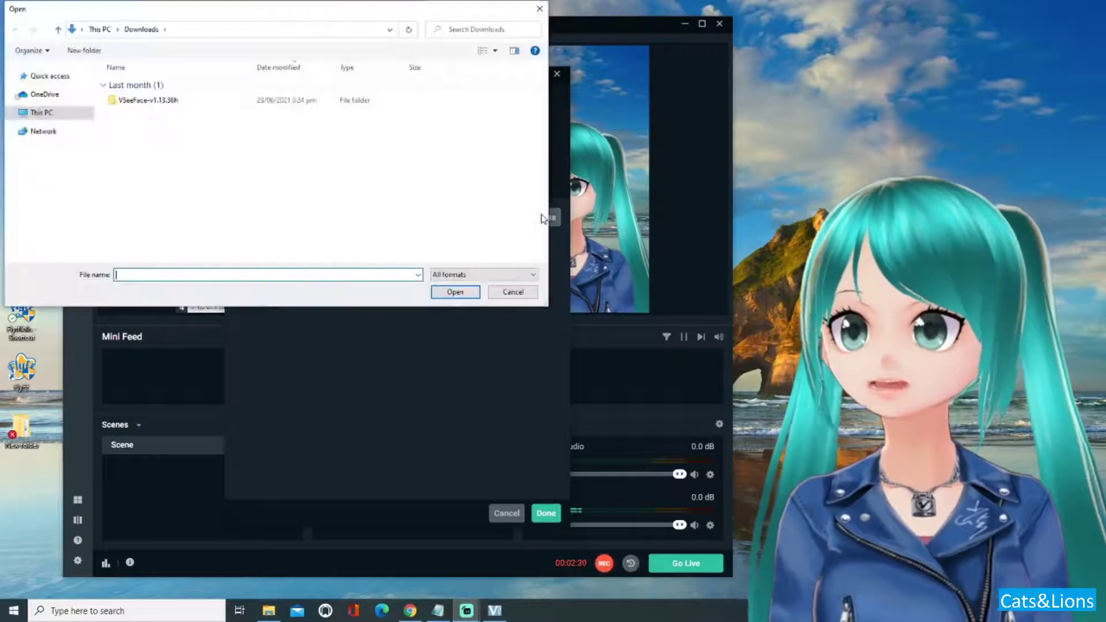
{"action": "left_click", "coordinate": [34, 113]}
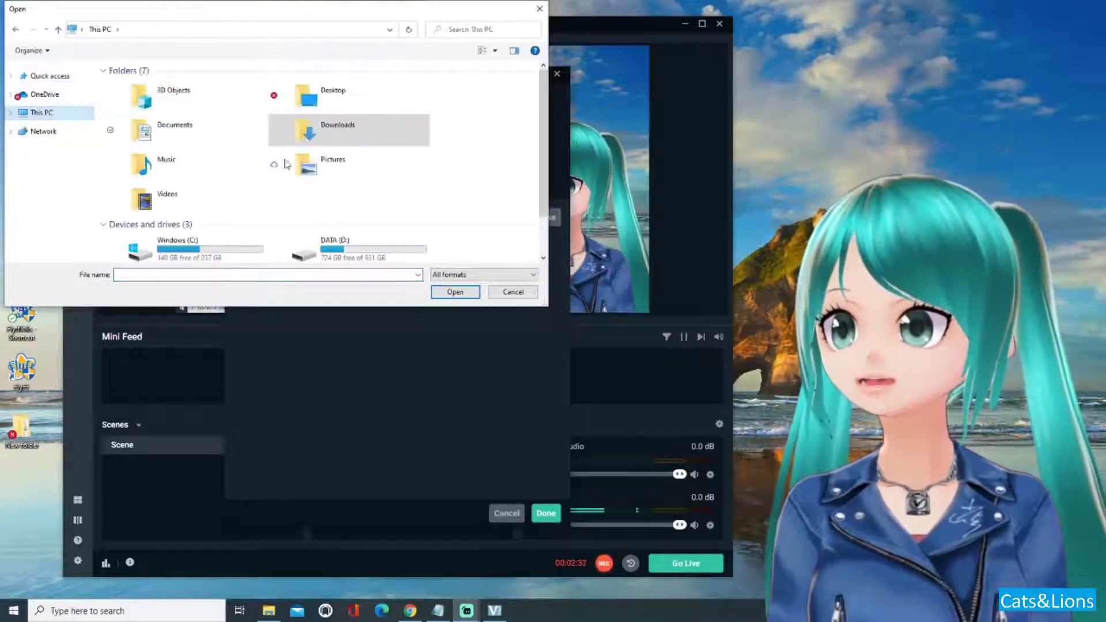
{"action": "double_click", "coordinate": [337, 130]}
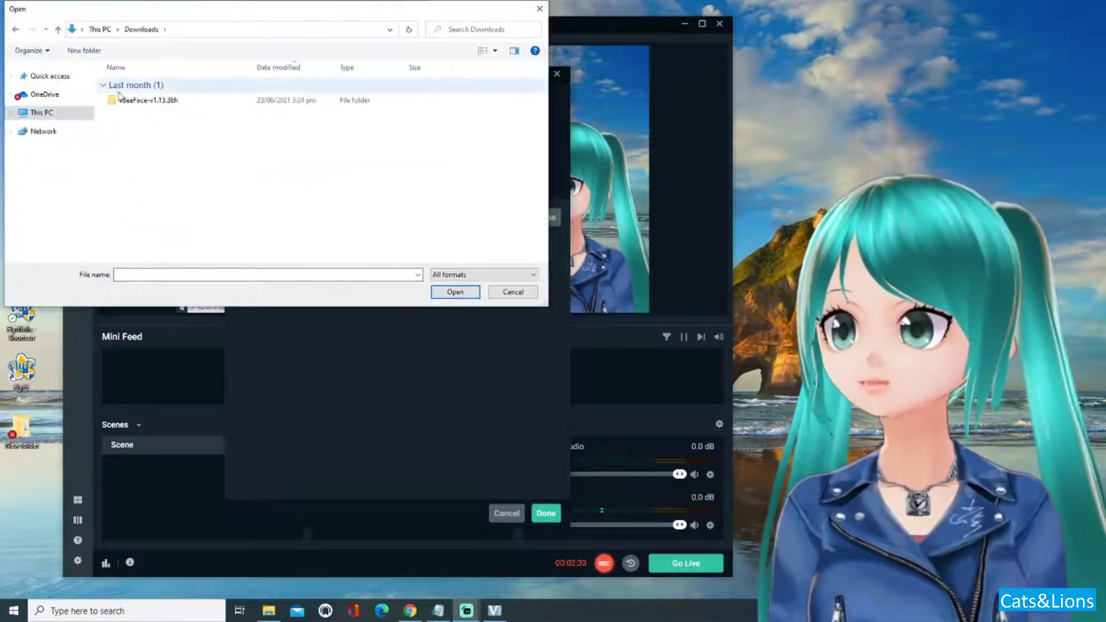
{"action": "left_click", "coordinate": [44, 113]}
{"action": "double_click", "coordinate": [326, 142]}
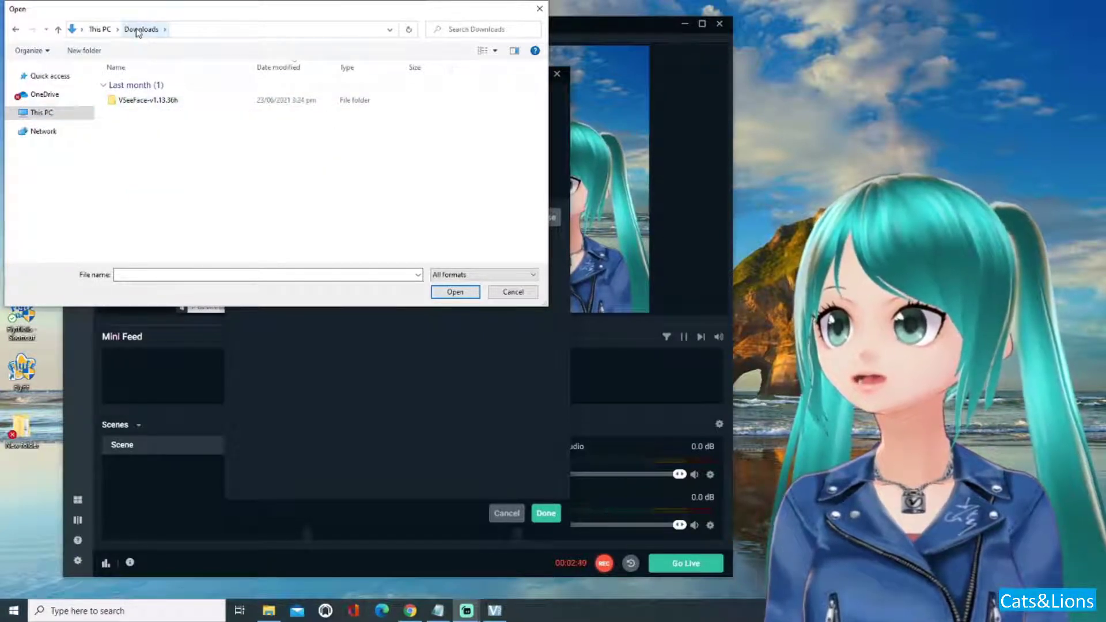
{"action": "left_click", "coordinate": [42, 113]}
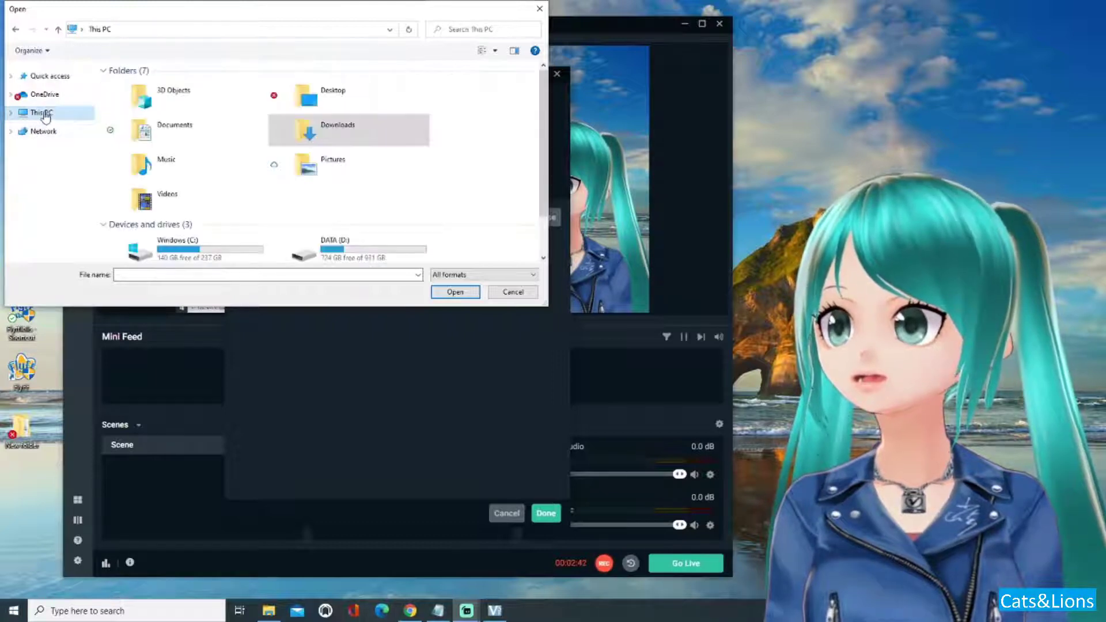
{"action": "scroll", "coordinate": [242, 183], "scroll_direction": "down", "scroll_amount": 2}
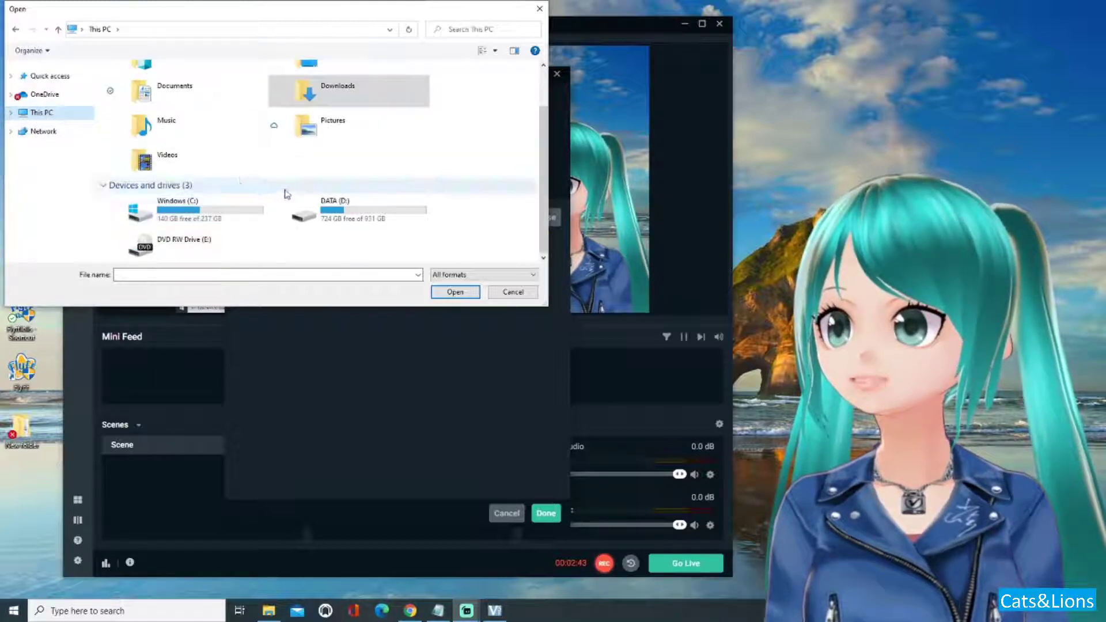
{"action": "double_click", "coordinate": [325, 92]}
{"action": "left_click", "coordinate": [52, 112]}
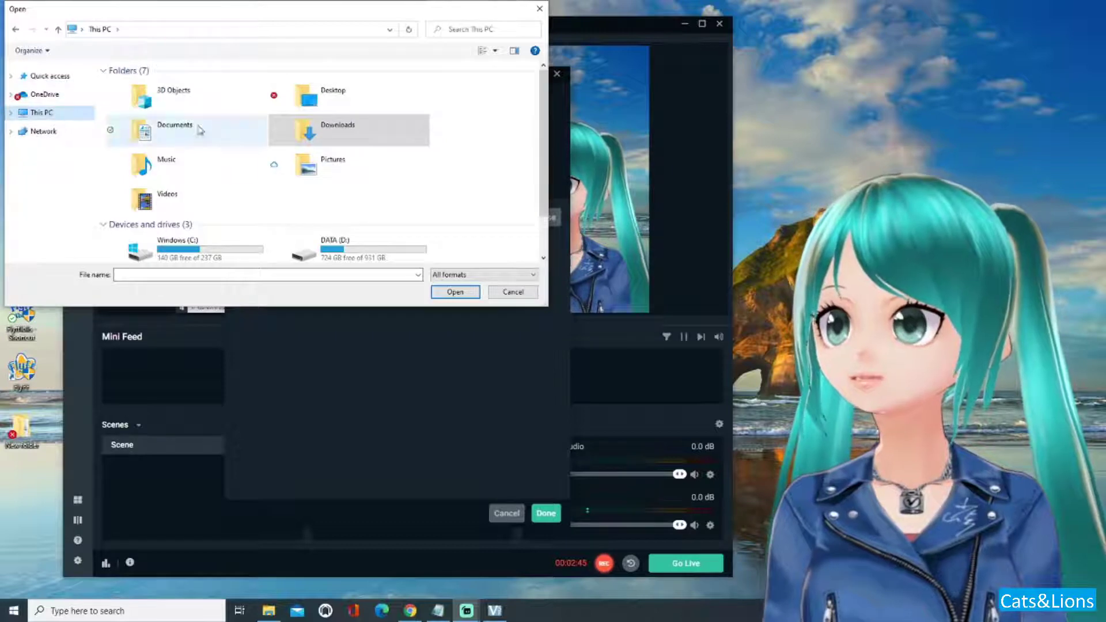
Find and select the JPG "How people survived for more than a year without a real heart" in the online-content folder on DATA (D:)
{"action": "double_click", "coordinate": [354, 251]}
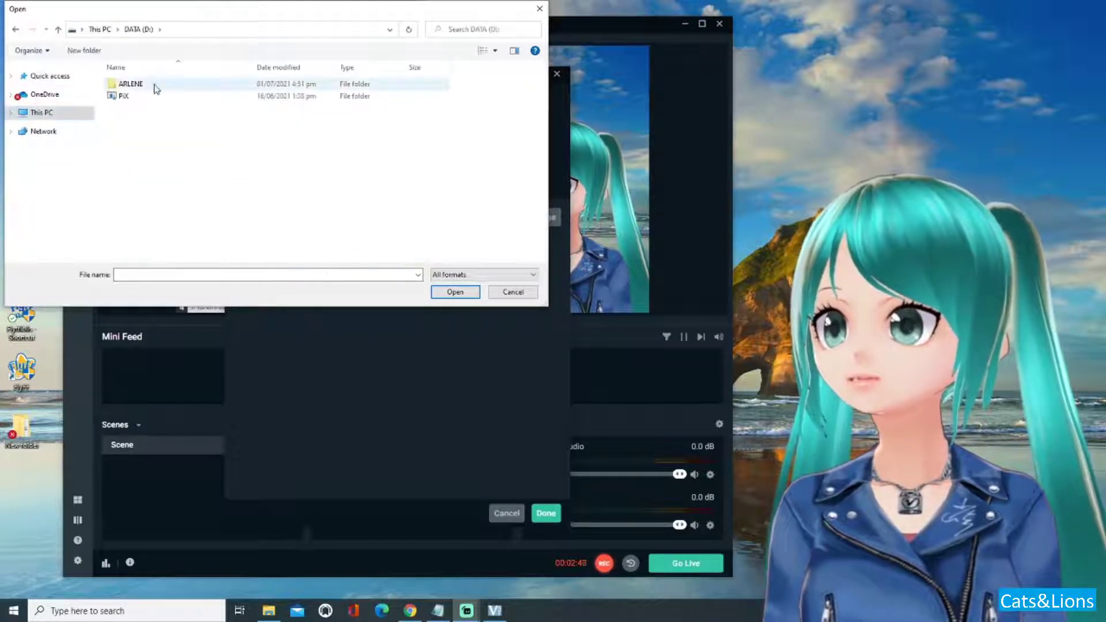
{"action": "double_click", "coordinate": [154, 86]}
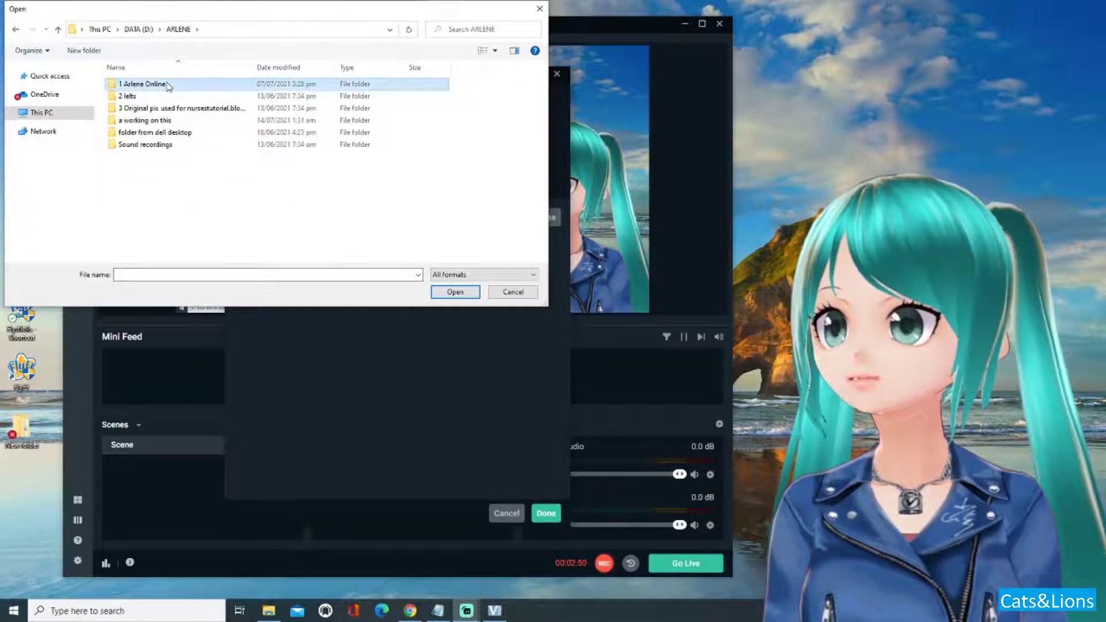
{"action": "double_click", "coordinate": [167, 85]}
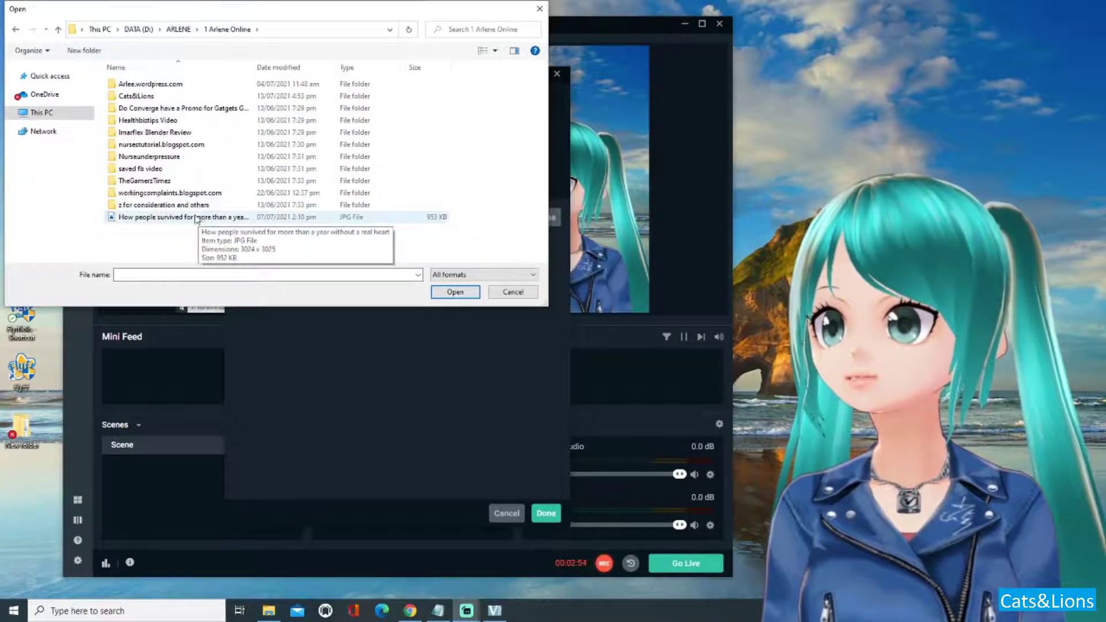
{"action": "left_click", "coordinate": [213, 219]}
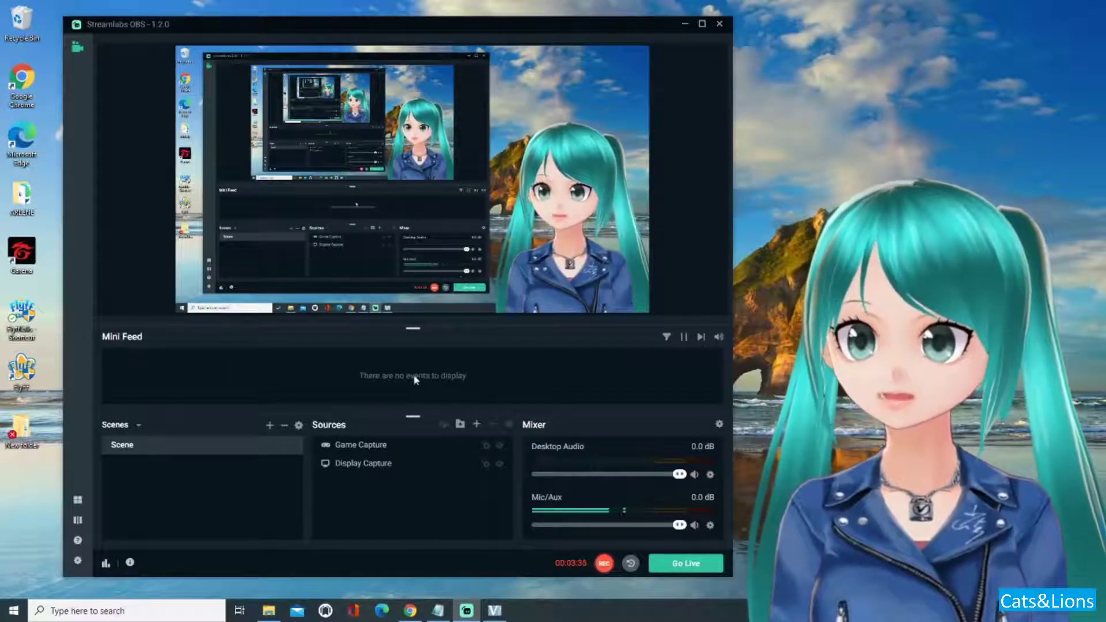
Move the Game Capture avatar upward in the preview to about 65 px from the canvas's top edge and deselect it
{"action": "left_click", "coordinate": [375, 463]}
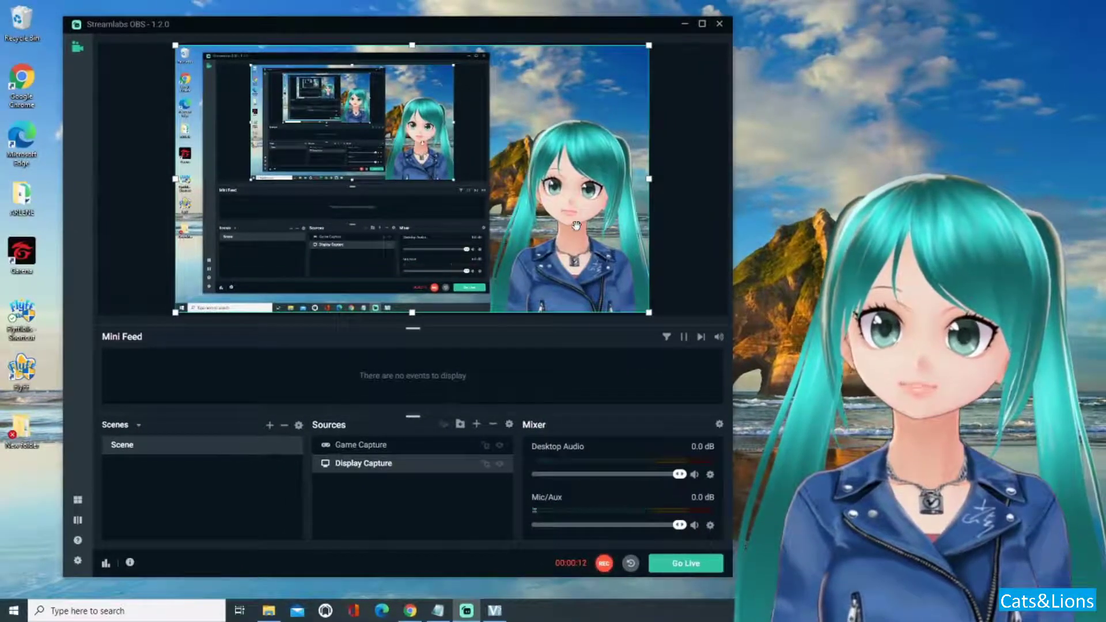
{"action": "left_click", "coordinate": [576, 225]}
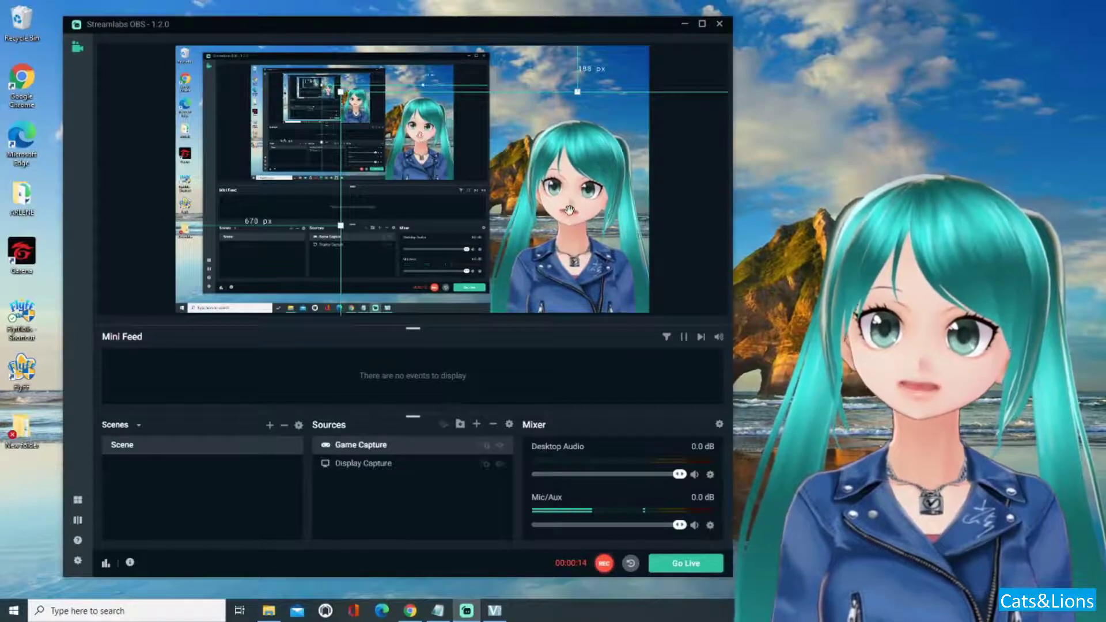
{"action": "left_click_drag", "start_coordinate": [570, 210], "coordinate": [559, 176]}
{"action": "left_click", "coordinate": [414, 241]}
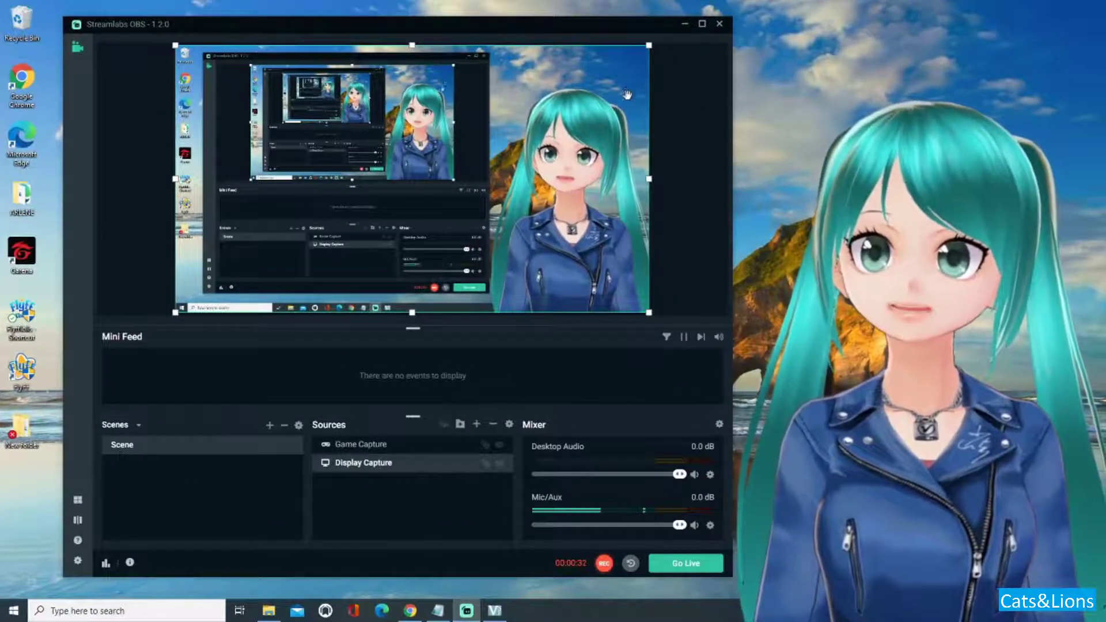
{"action": "left_click_drag", "start_coordinate": [627, 94], "coordinate": [559, 217]}
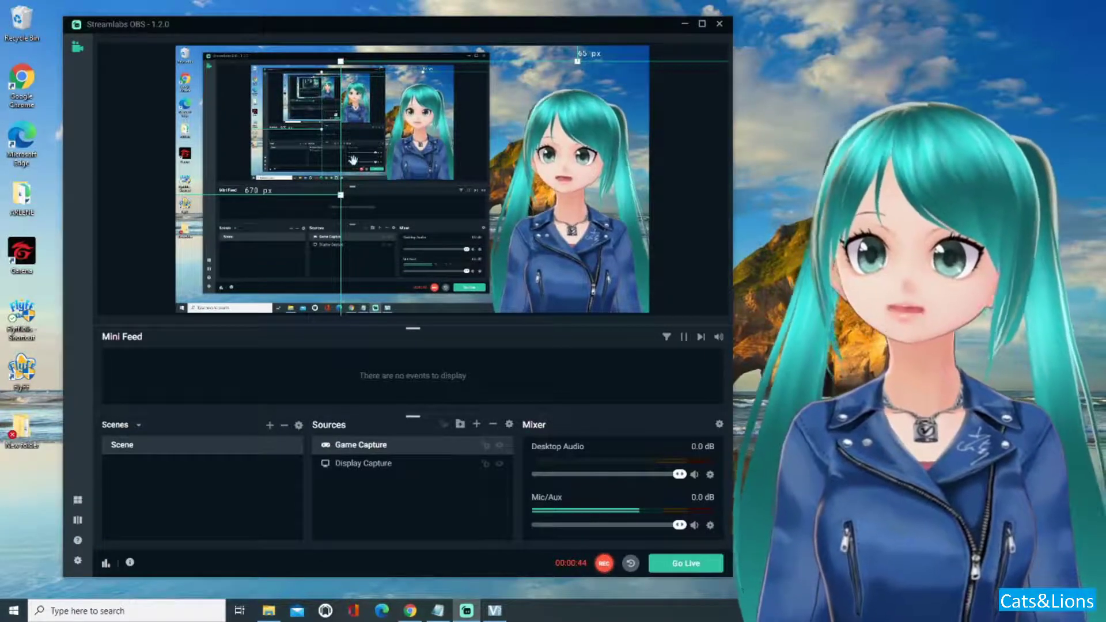
{"action": "left_click", "coordinate": [282, 48]}
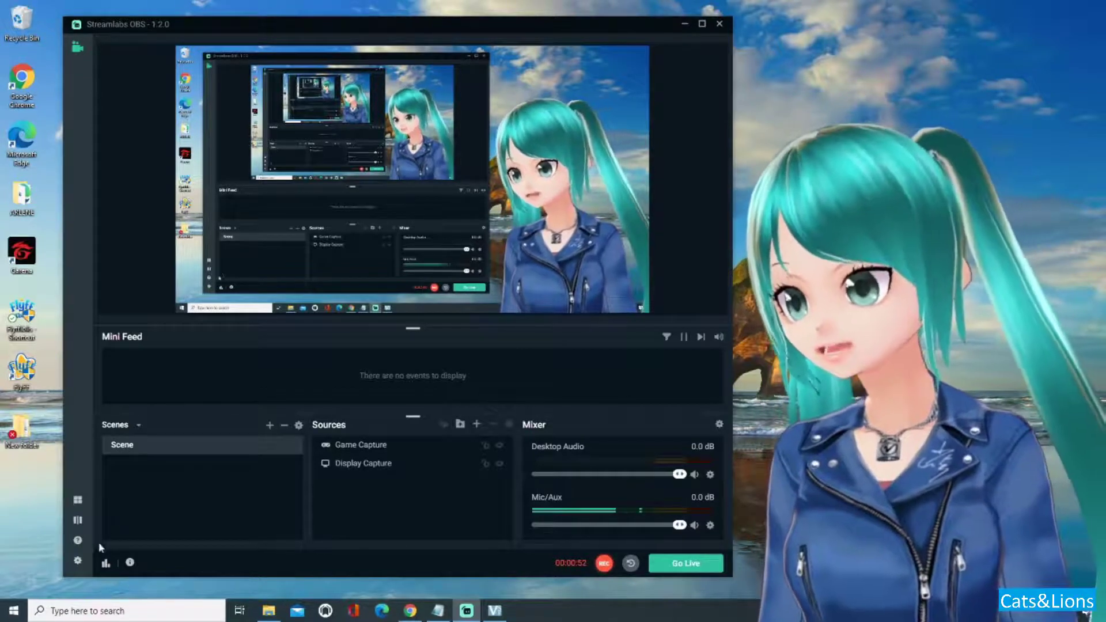
Review the Hotkeys settings, including Start Recording and Stop Recording, and close the settings without assigning any
{"action": "left_click", "coordinate": [79, 561]}
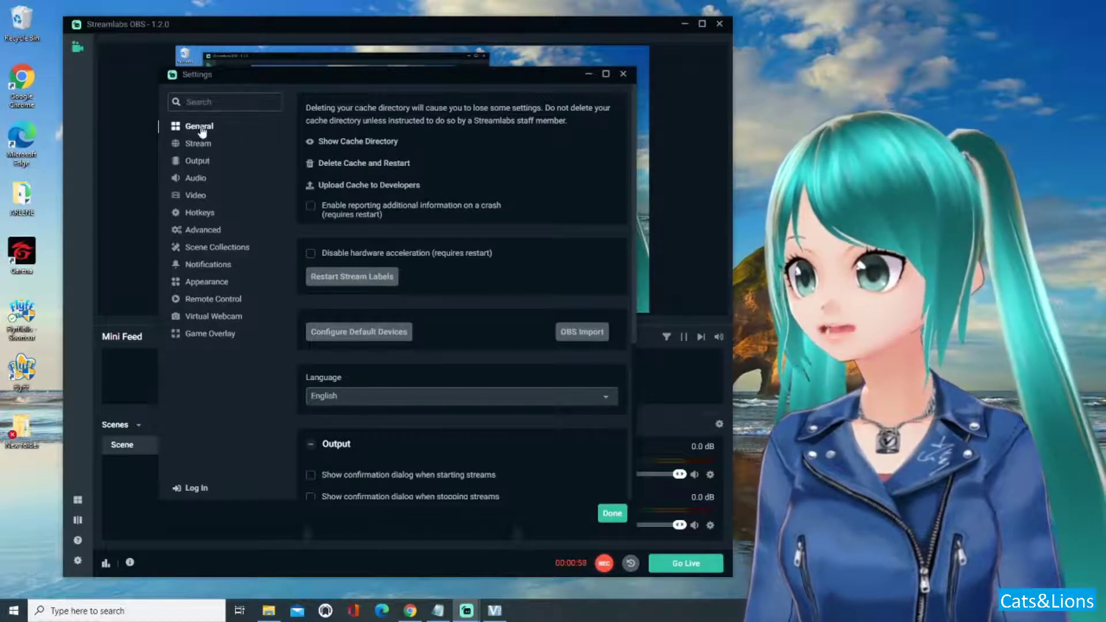
{"action": "left_click", "coordinate": [200, 215]}
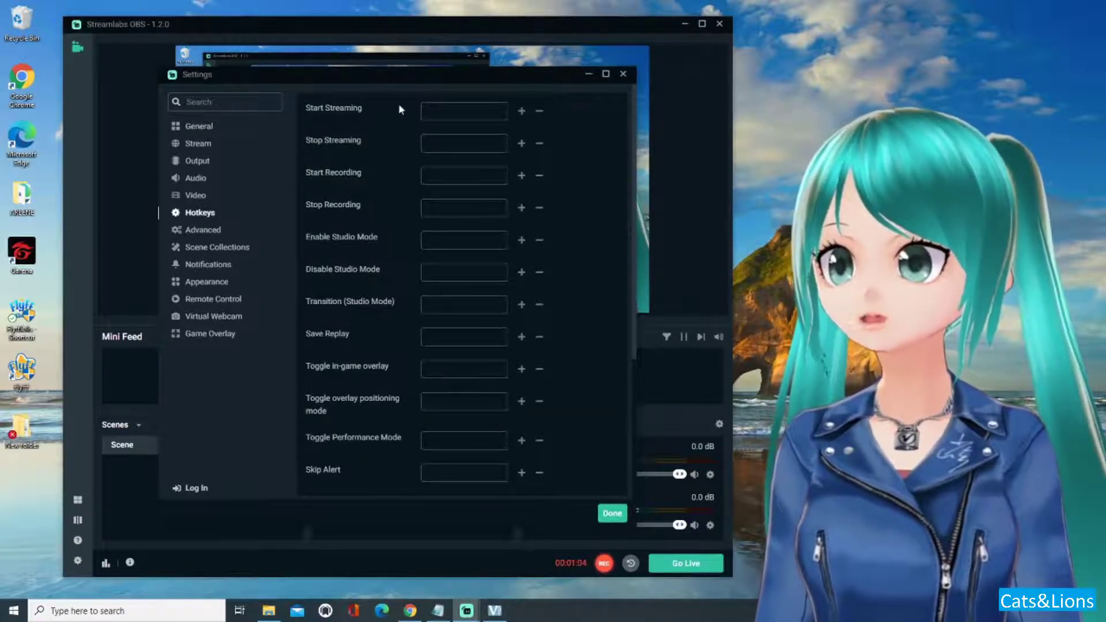
{"action": "scroll", "coordinate": [364, 191], "scroll_direction": "down", "scroll_amount": 4}
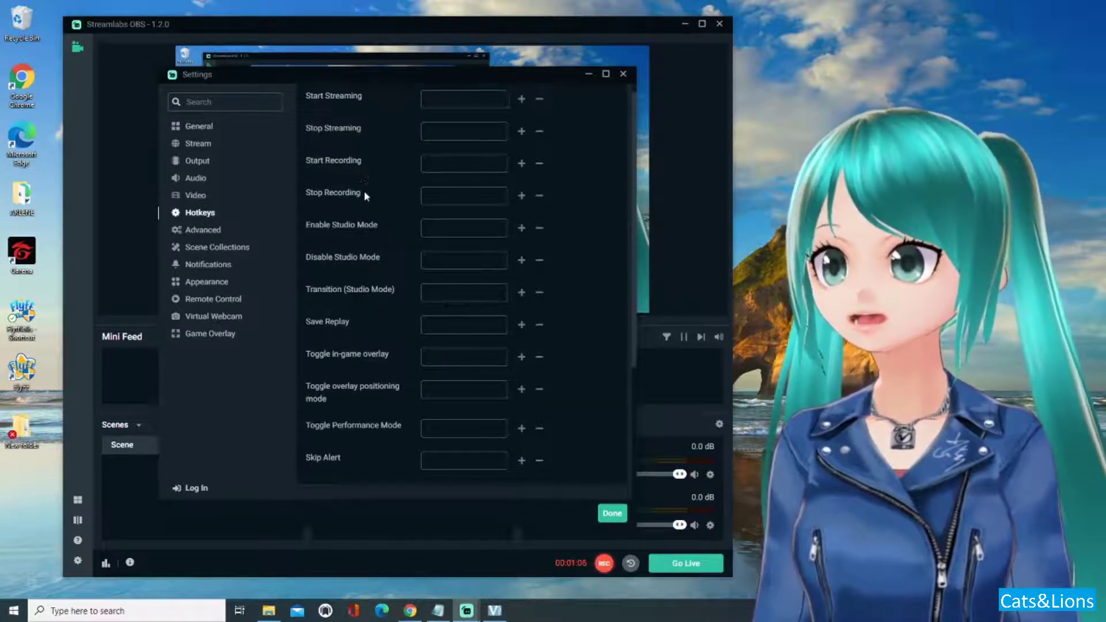
{"action": "scroll", "coordinate": [365, 191], "scroll_direction": "up", "scroll_amount": 4}
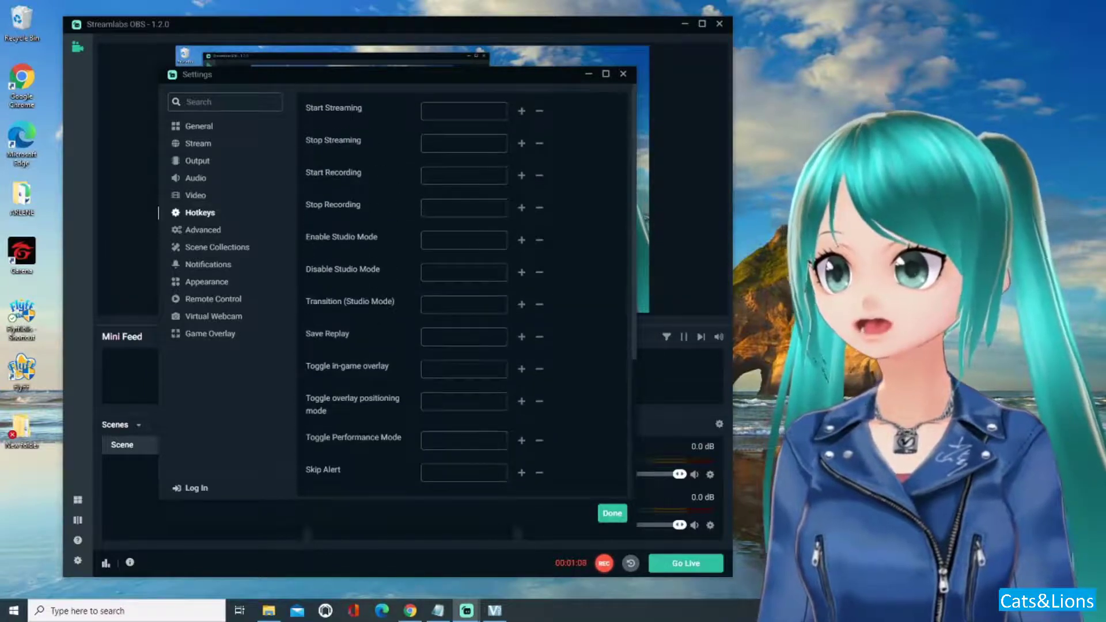
{"action": "left_click", "coordinate": [623, 75]}
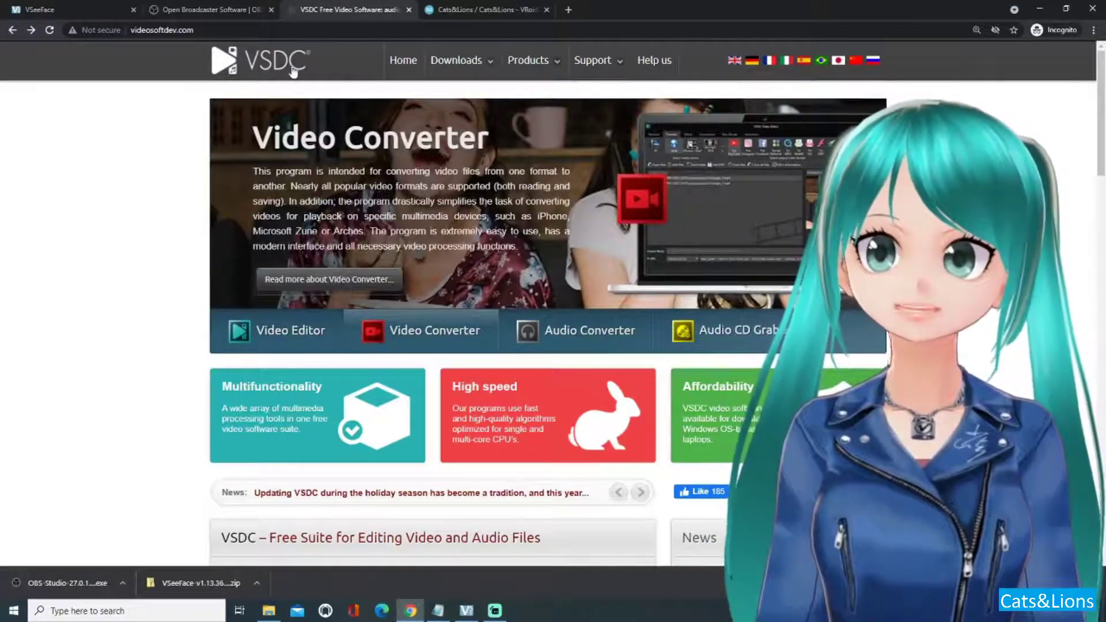
Check the videosoftdev.com address in the Notepad link list and view the site's VSDC Video Editor product page in the browser
{"action": "left_click", "coordinate": [438, 610]}
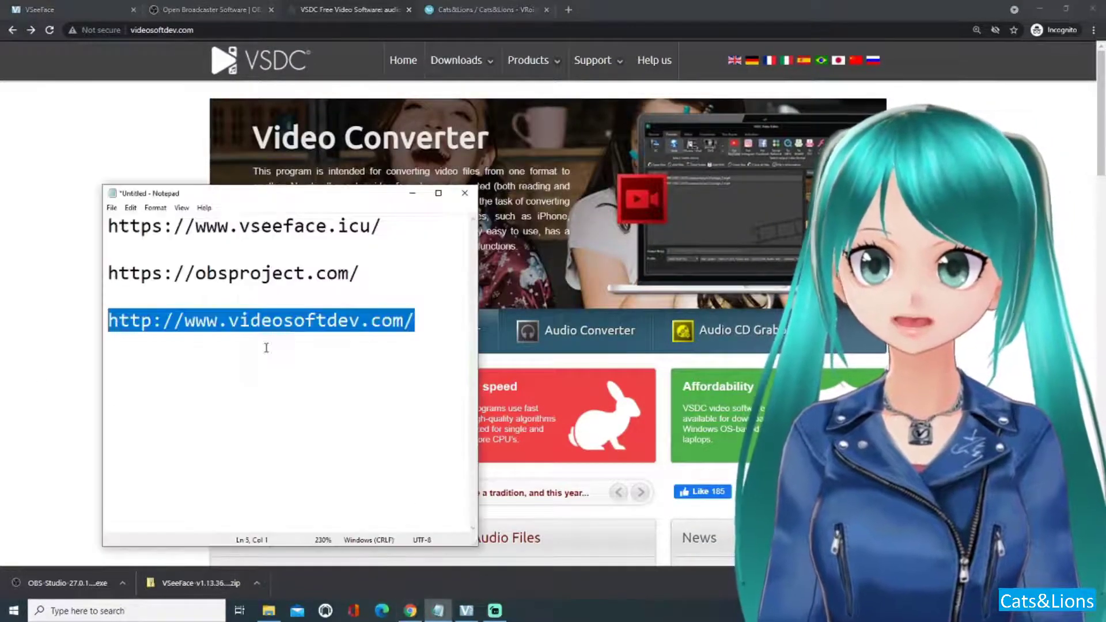
{"action": "left_click", "coordinate": [230, 324]}
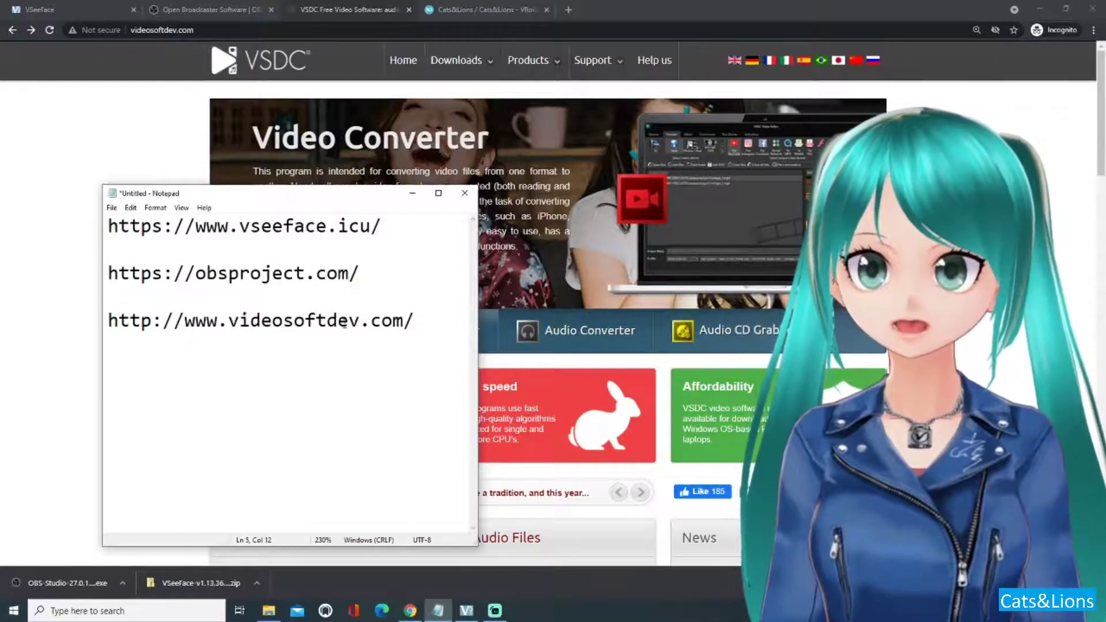
{"action": "left_click", "coordinate": [42, 266]}
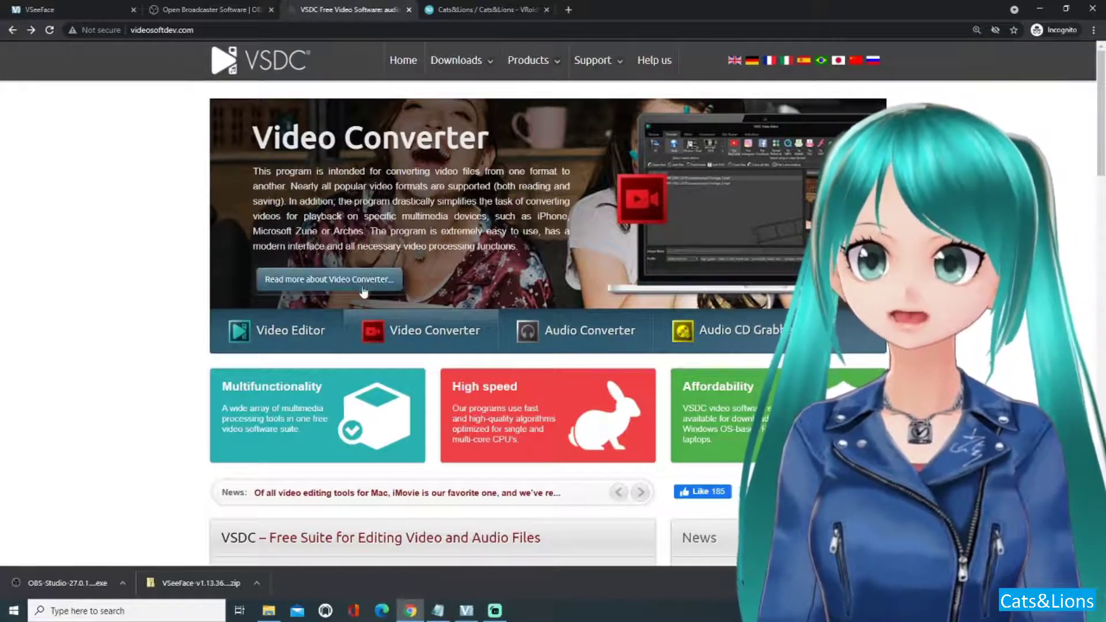
{"action": "left_click", "coordinate": [291, 332]}
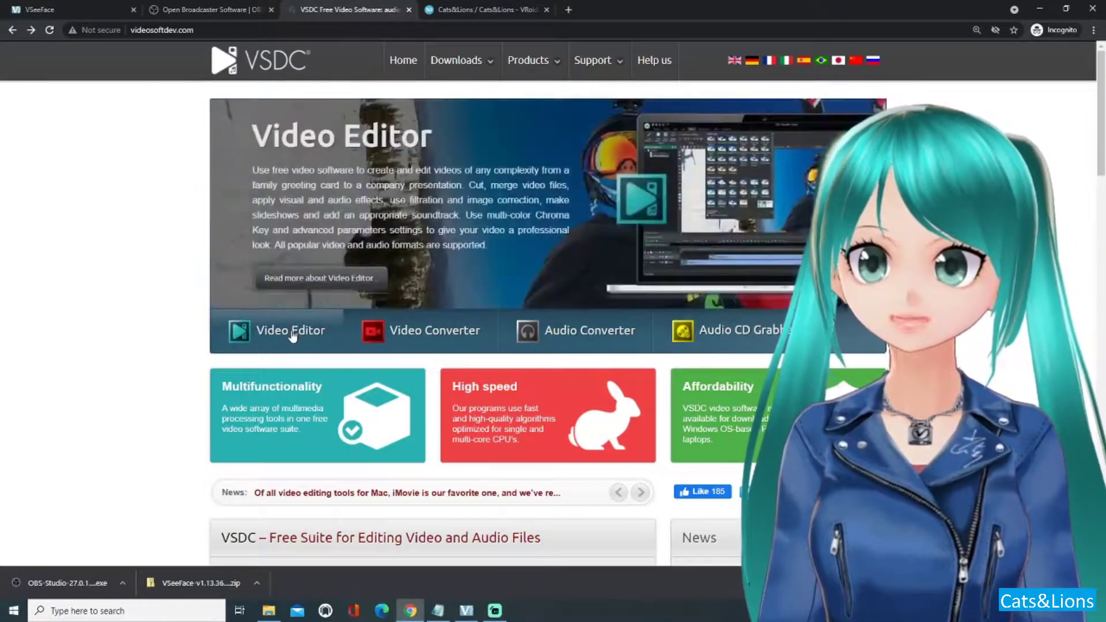
{"action": "left_click", "coordinate": [323, 279]}
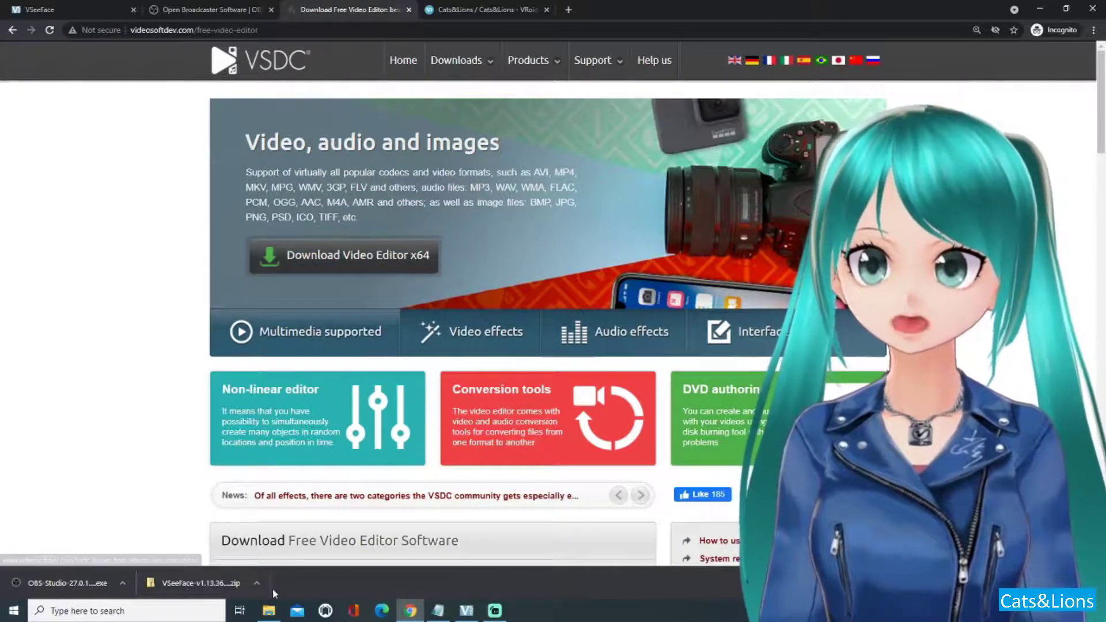
Launch VSDC Free Video Editor from its shortcut in the desktop folder and dismiss the Pro upgrade offer
{"action": "left_click", "coordinate": [269, 610]}
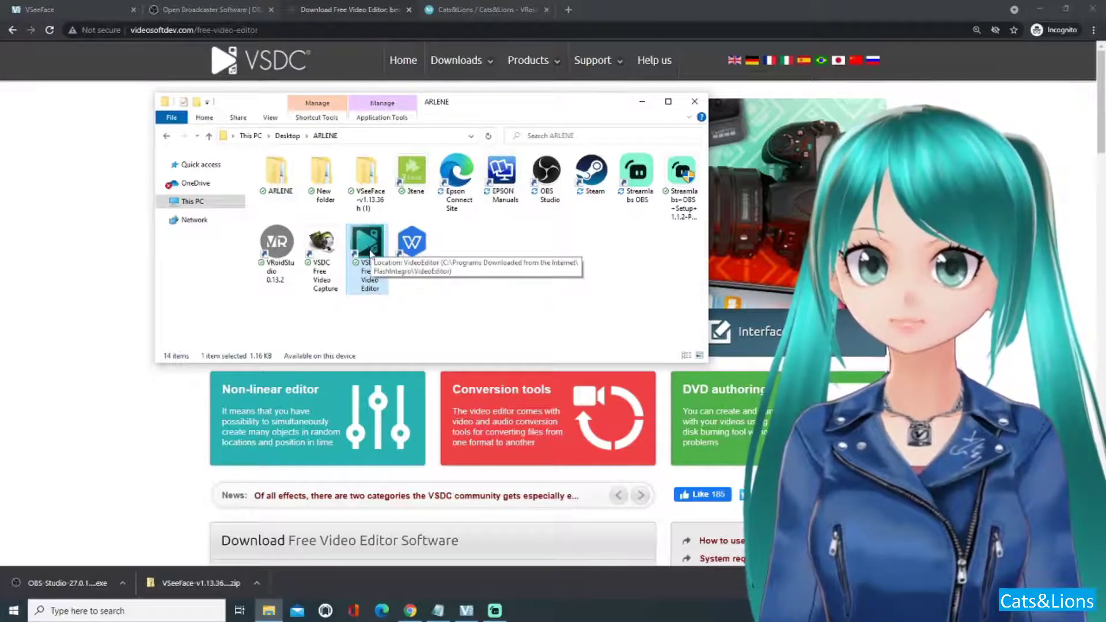
{"action": "double_click", "coordinate": [369, 245]}
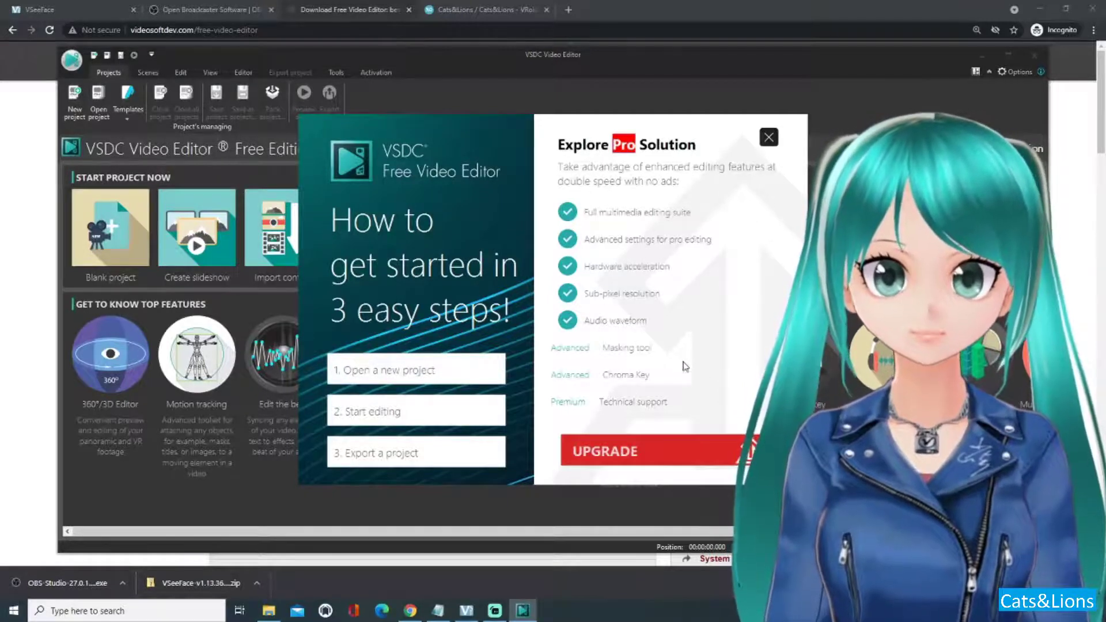
{"action": "left_click", "coordinate": [769, 138]}
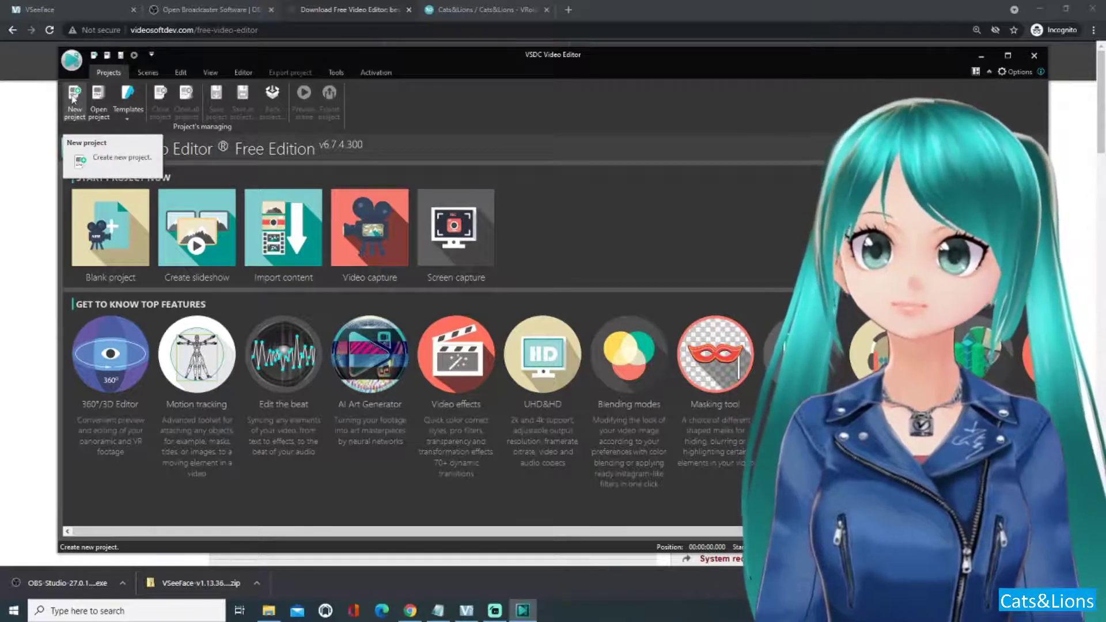
Create a new blank project with Full HD 1920x1080 resolution at 30 fps
{"action": "left_click", "coordinate": [73, 97]}
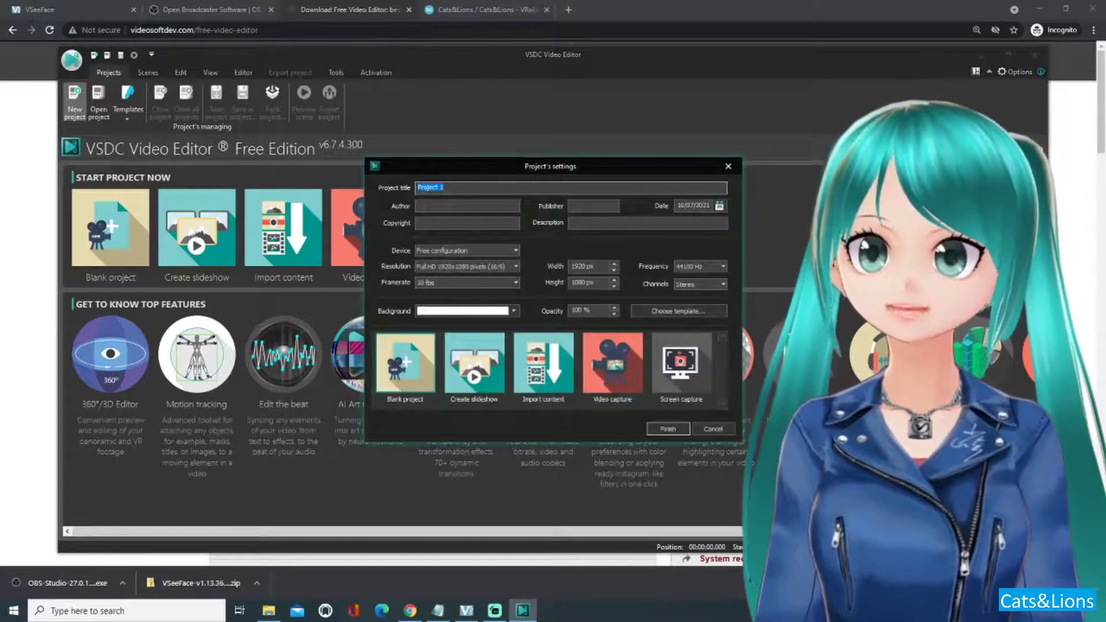
{"action": "left_click", "coordinate": [402, 196]}
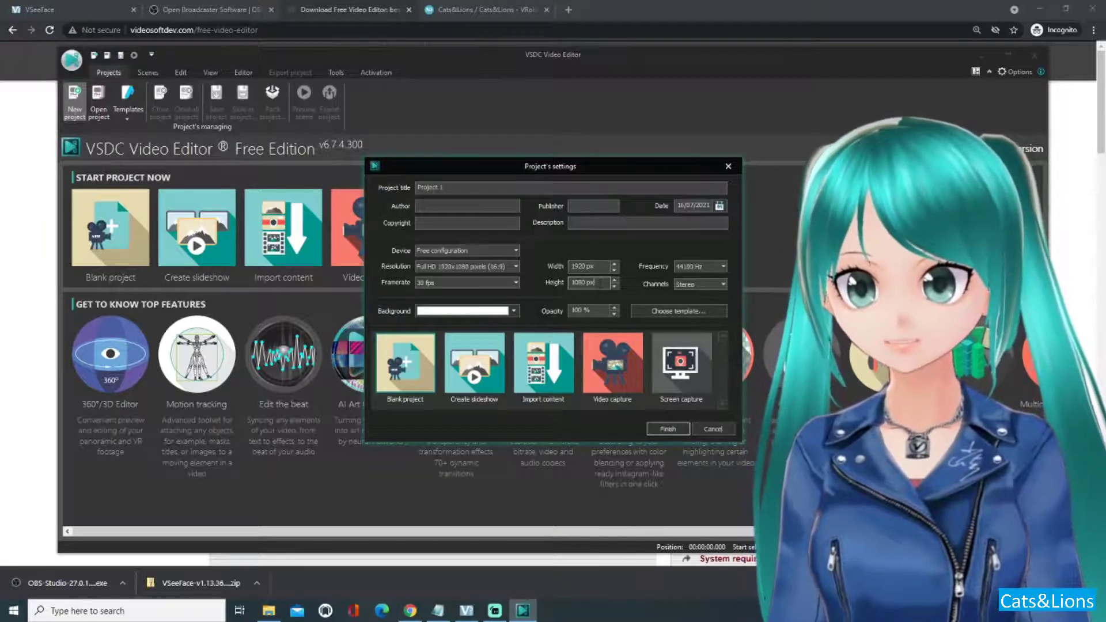
{"action": "left_click", "coordinate": [670, 428]}
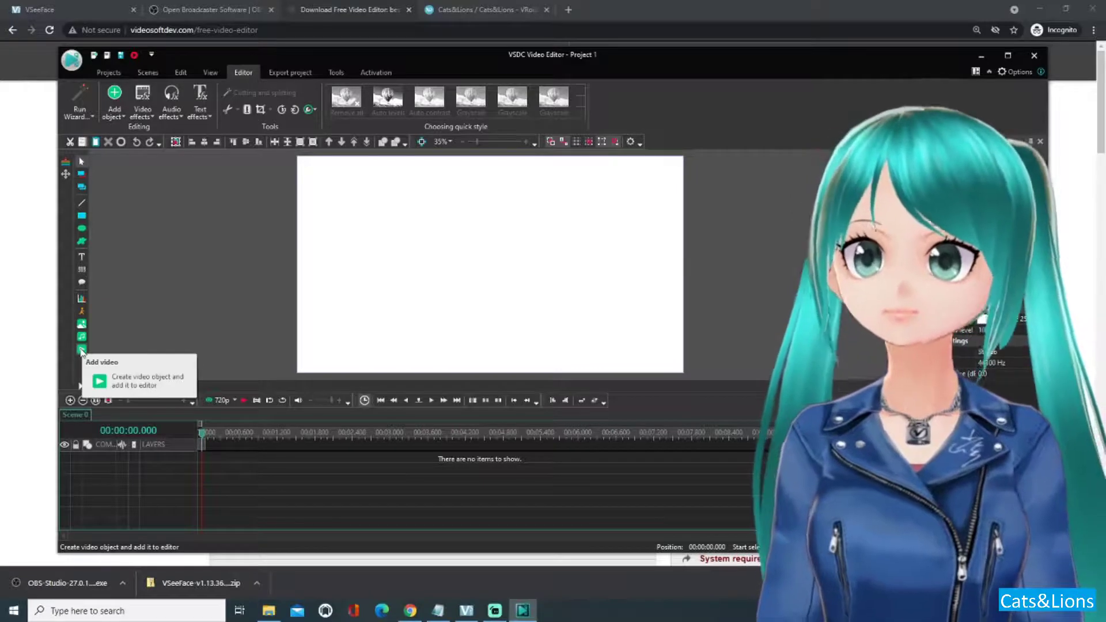
Add the video "edited using vsdc" to the scene, accepting the default object position settings
{"action": "left_click", "coordinate": [81, 350]}
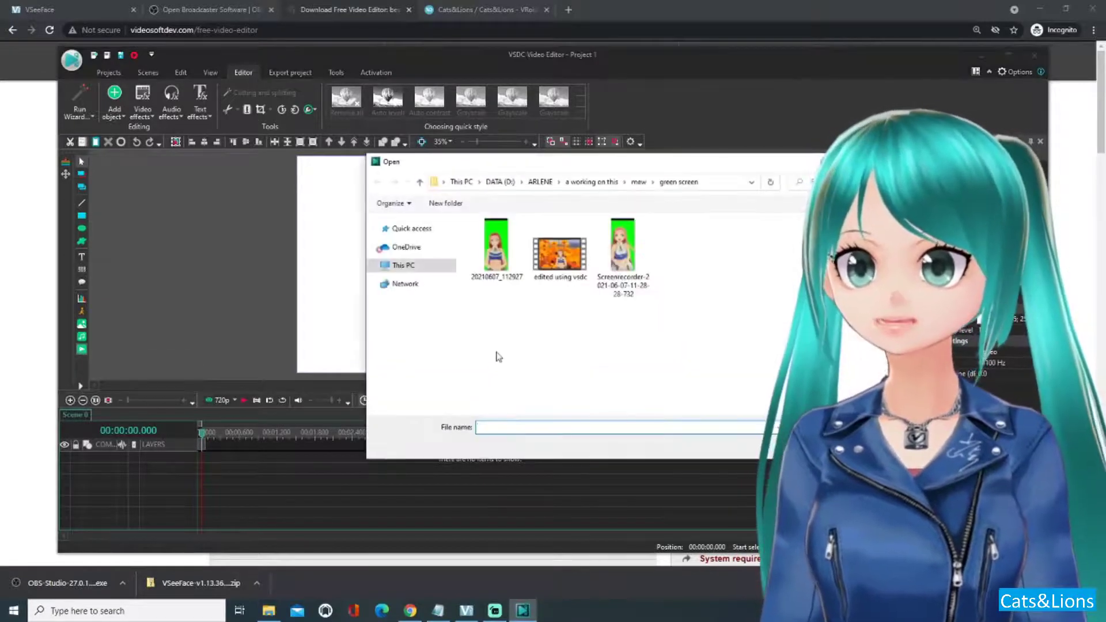
{"action": "double_click", "coordinate": [566, 263]}
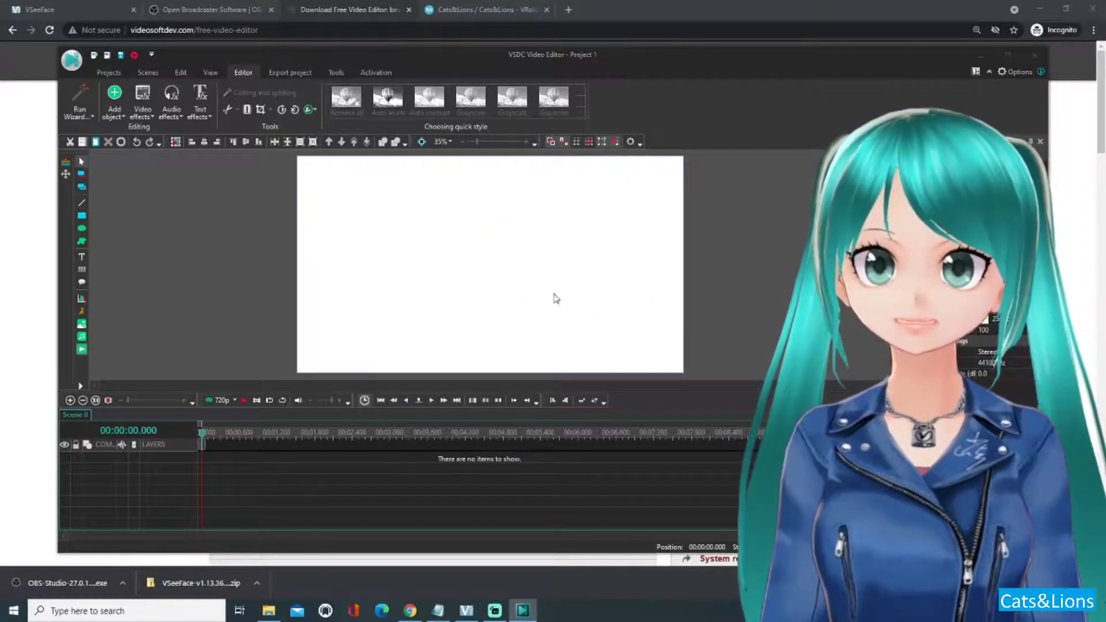
{"action": "left_click", "coordinate": [658, 360]}
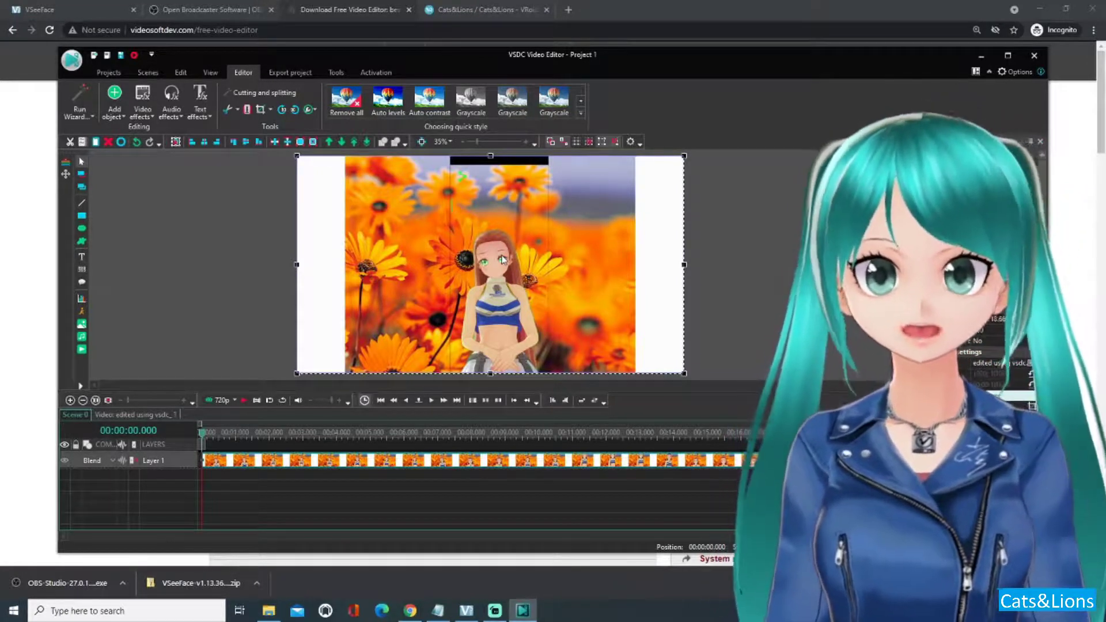
Play a short preview of the video from its start, then set the preview quality to Original quality
{"action": "left_click", "coordinate": [244, 401]}
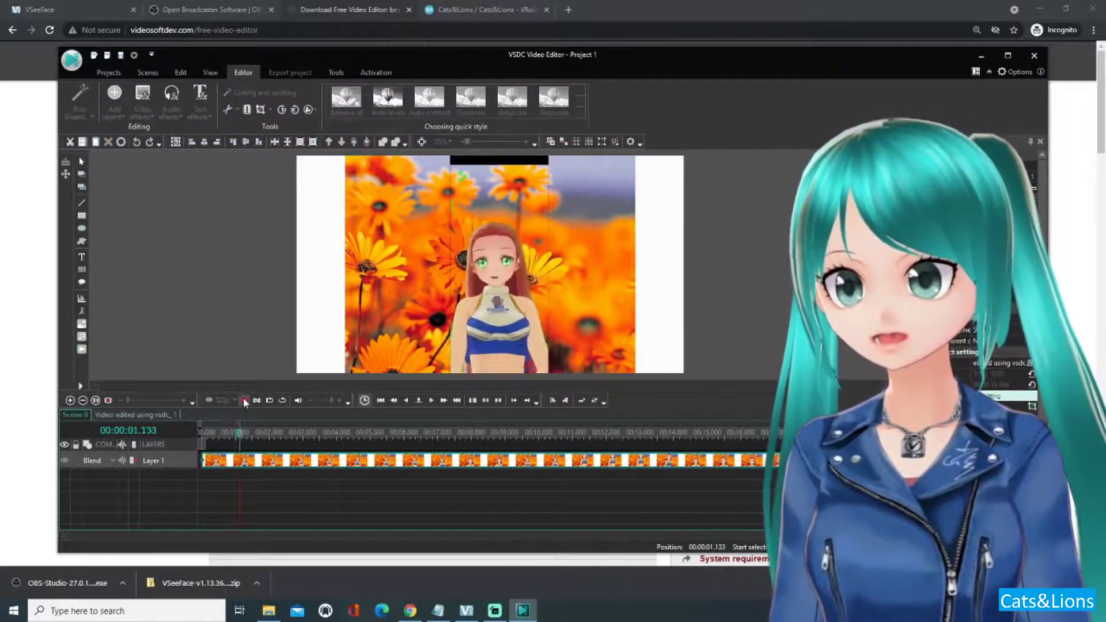
{"action": "left_click", "coordinate": [244, 398]}
{"action": "left_click", "coordinate": [244, 402]}
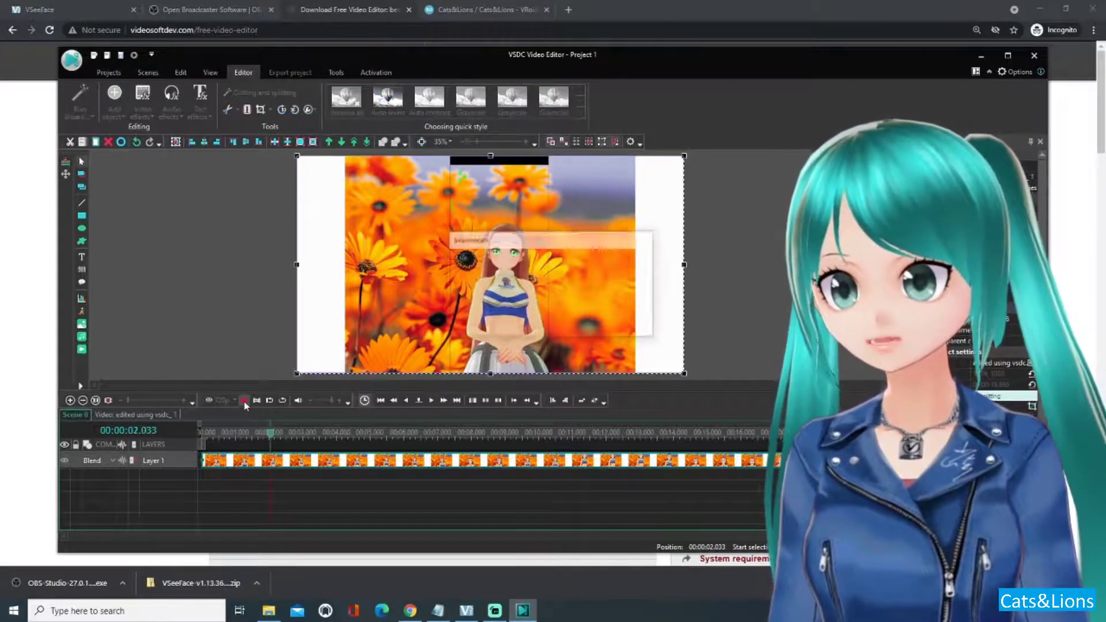
{"action": "left_click", "coordinate": [245, 401]}
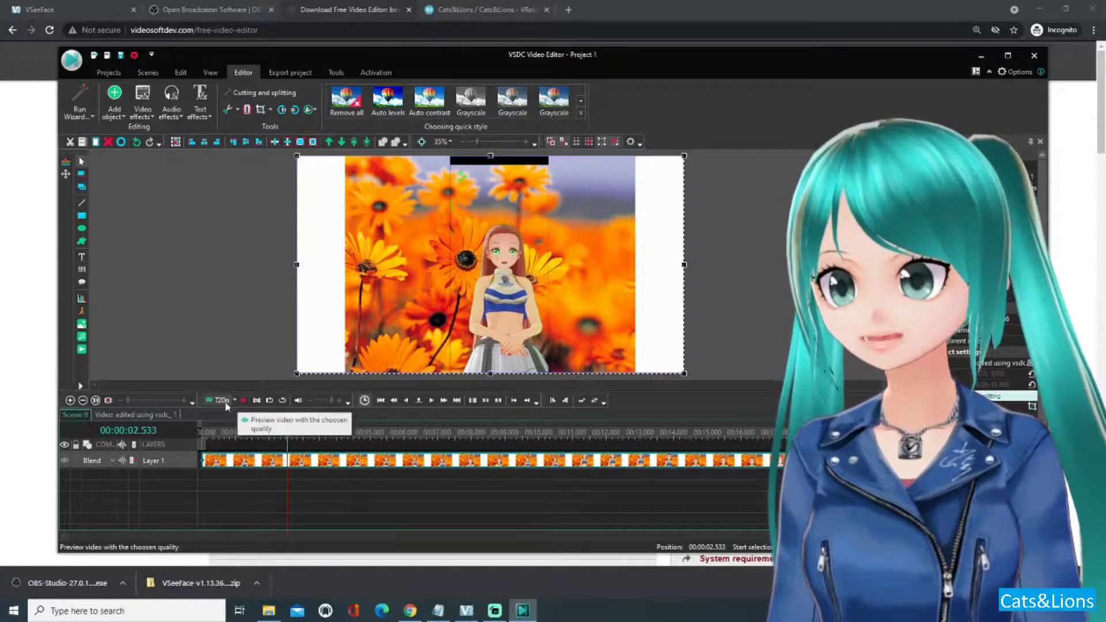
{"action": "left_click", "coordinate": [233, 401]}
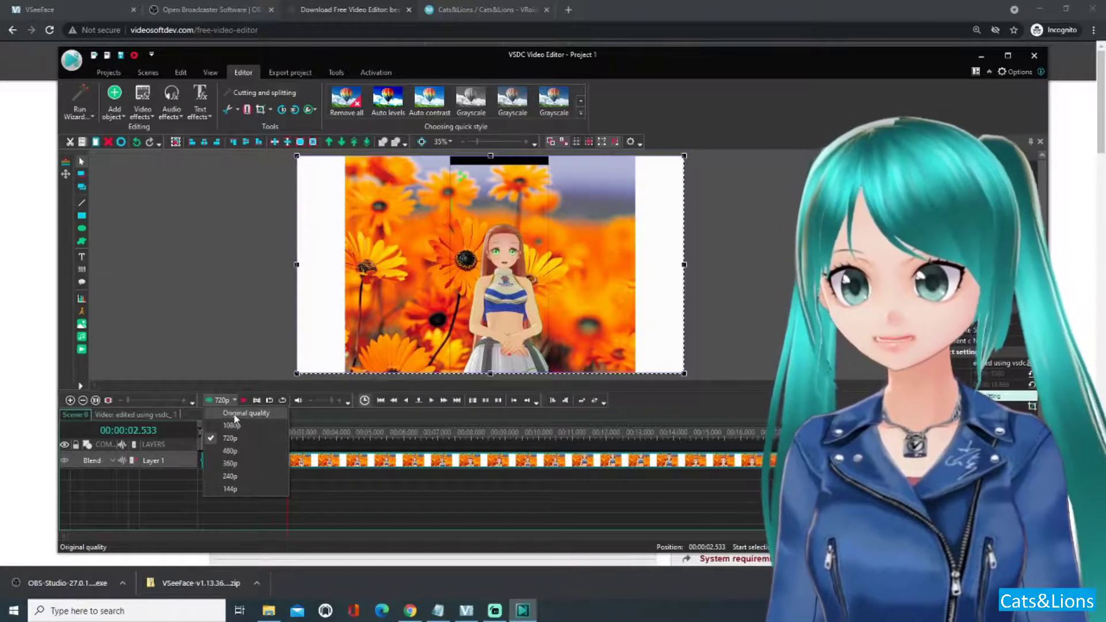
{"action": "left_click", "coordinate": [234, 415]}
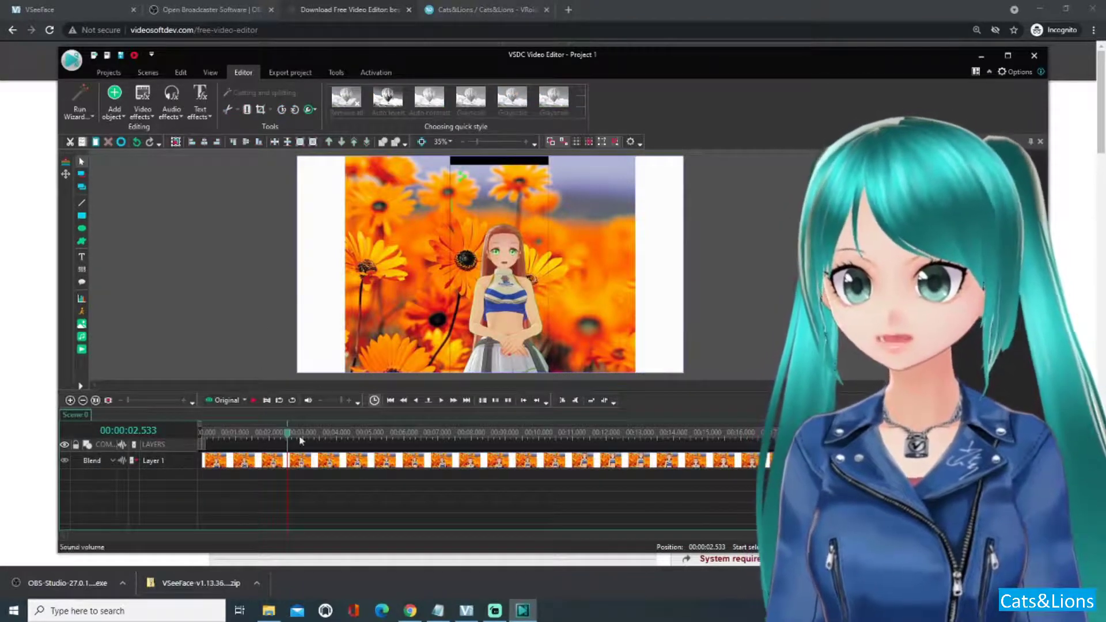
Split the video clip on the timeline into two parts at 00:00:02.533
{"action": "left_click", "coordinate": [263, 463]}
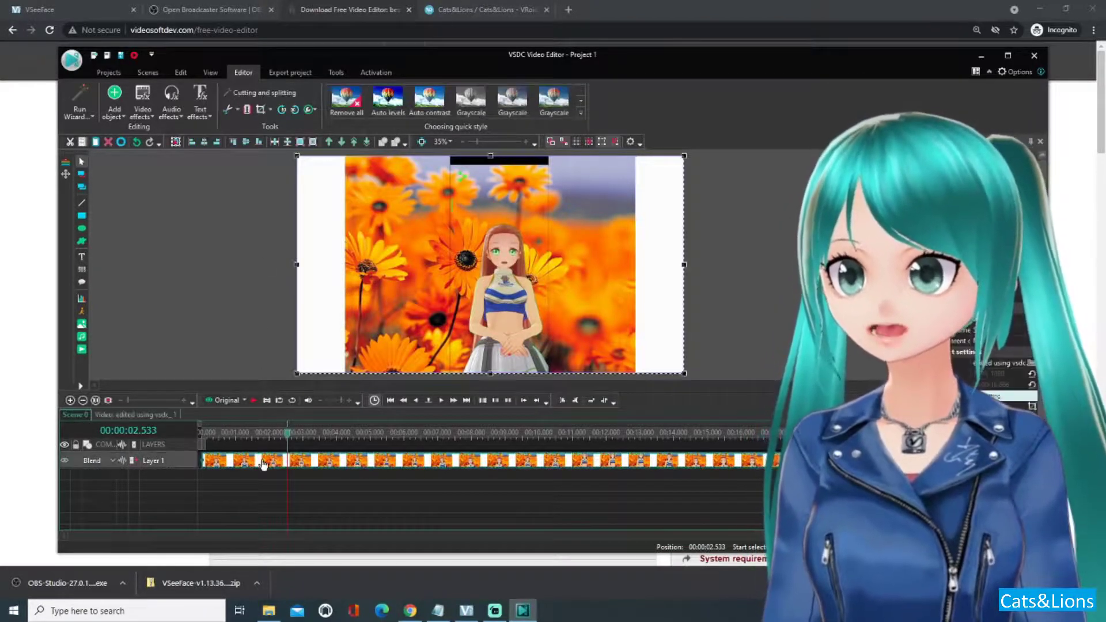
{"action": "left_click", "coordinate": [248, 110]}
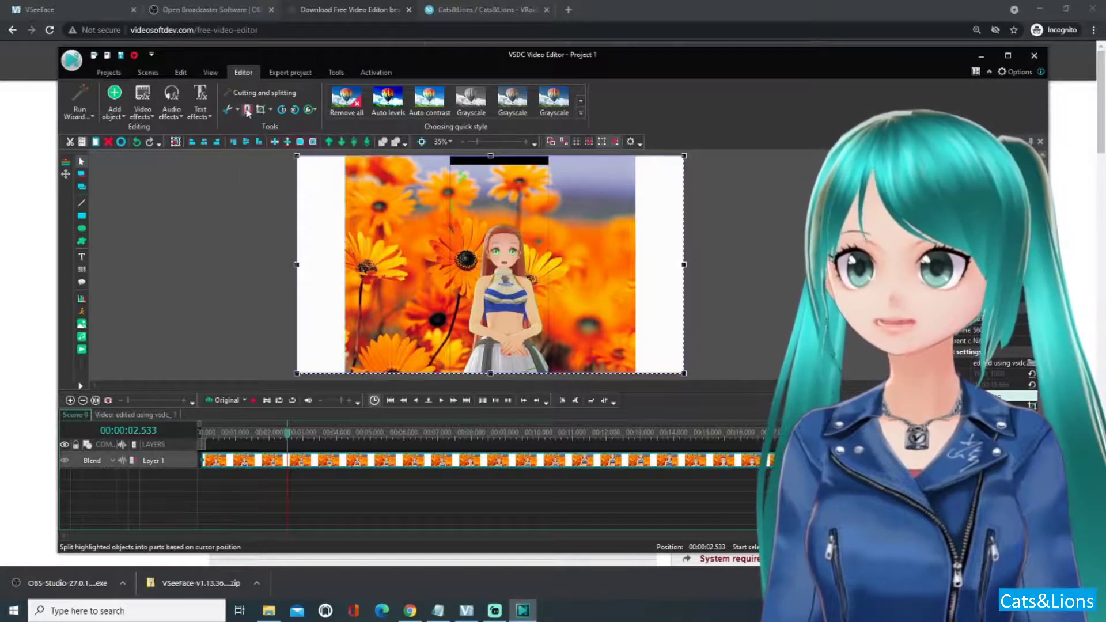
{"action": "left_click", "coordinate": [248, 111]}
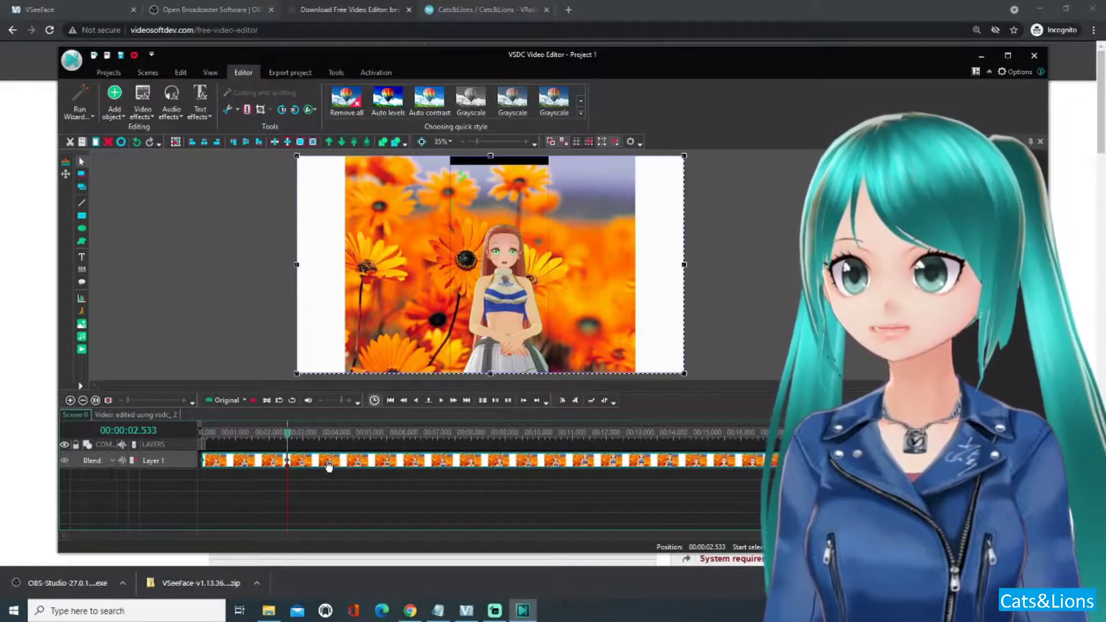
Move the second part of the split clip onto its own layer in Scene 0, leaving a small gap after the first part
{"action": "double_click", "coordinate": [318, 463]}
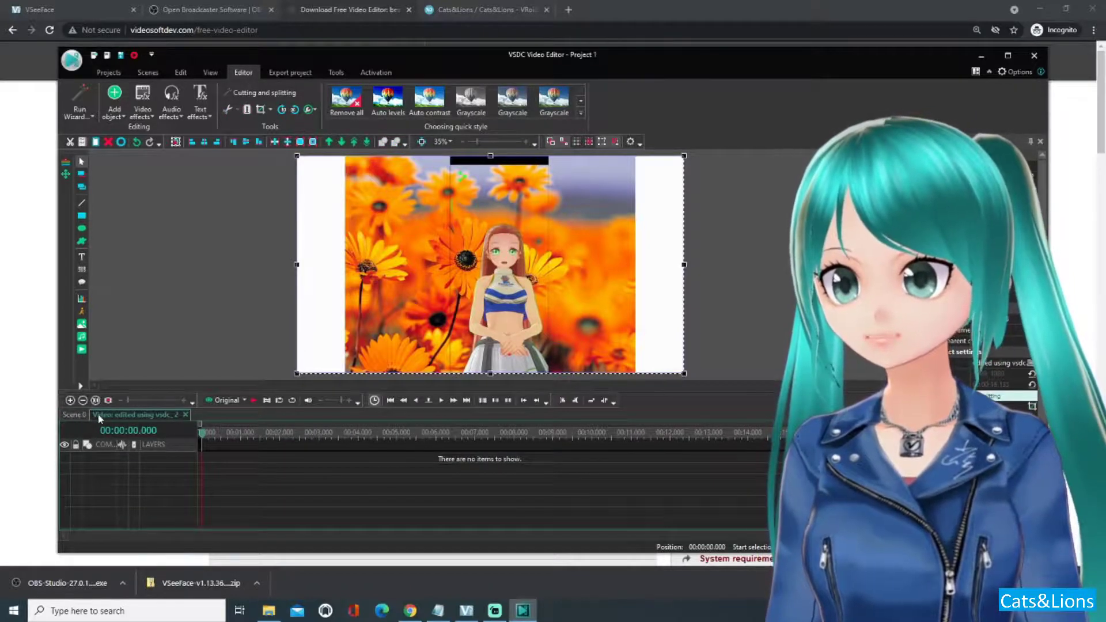
{"action": "left_click", "coordinate": [76, 417]}
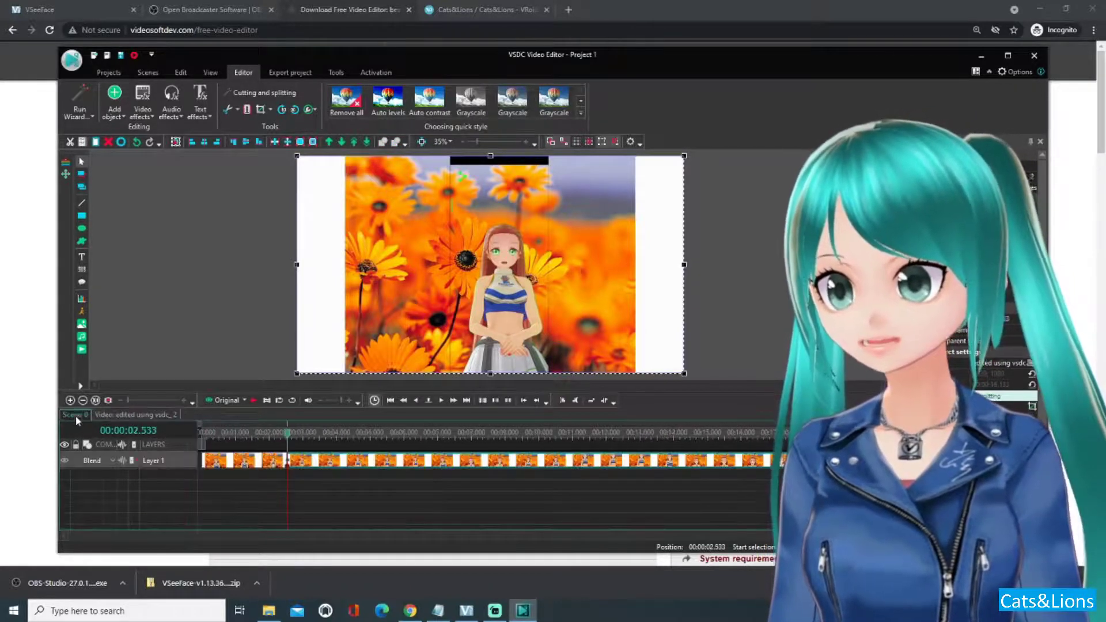
{"action": "double_click", "coordinate": [311, 462]}
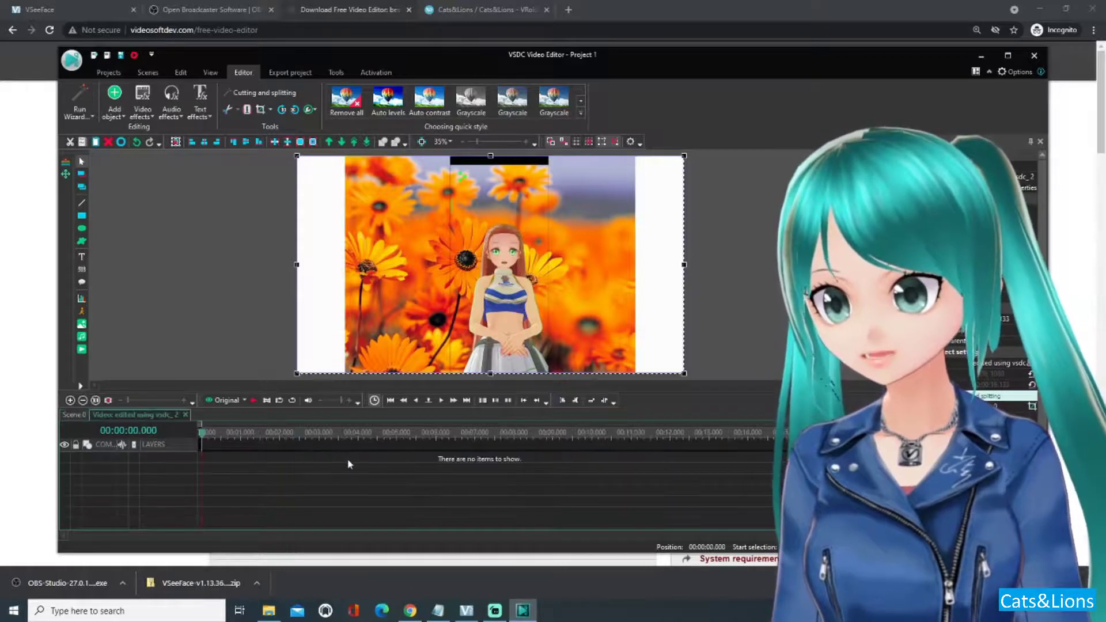
{"action": "left_click", "coordinate": [76, 416]}
{"action": "left_click_drag", "start_coordinate": [311, 463], "coordinate": [329, 477]}
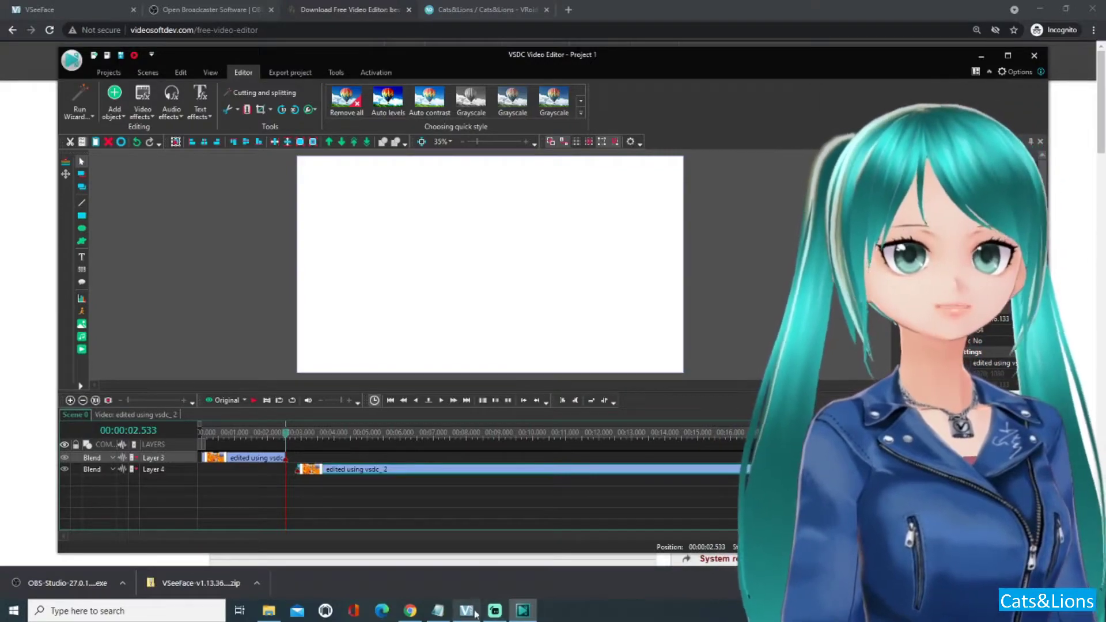
Switch to the VSeeFace window showing the avatar on a transparent background
{"action": "left_click", "coordinate": [523, 611]}
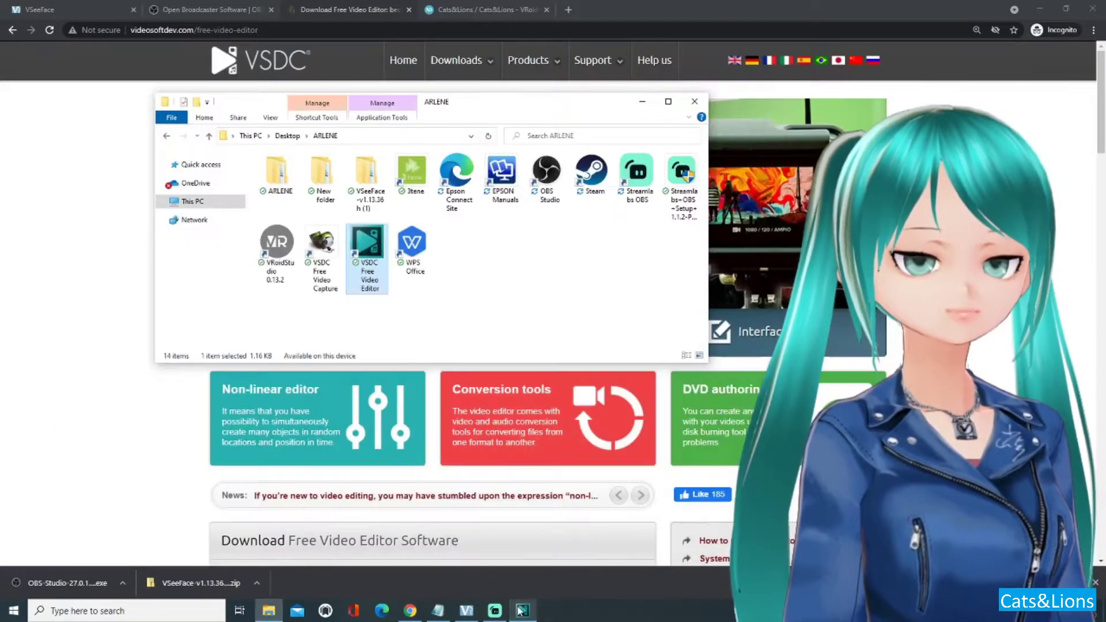
{"action": "left_click", "coordinate": [521, 611]}
{"action": "left_click", "coordinate": [467, 611]}
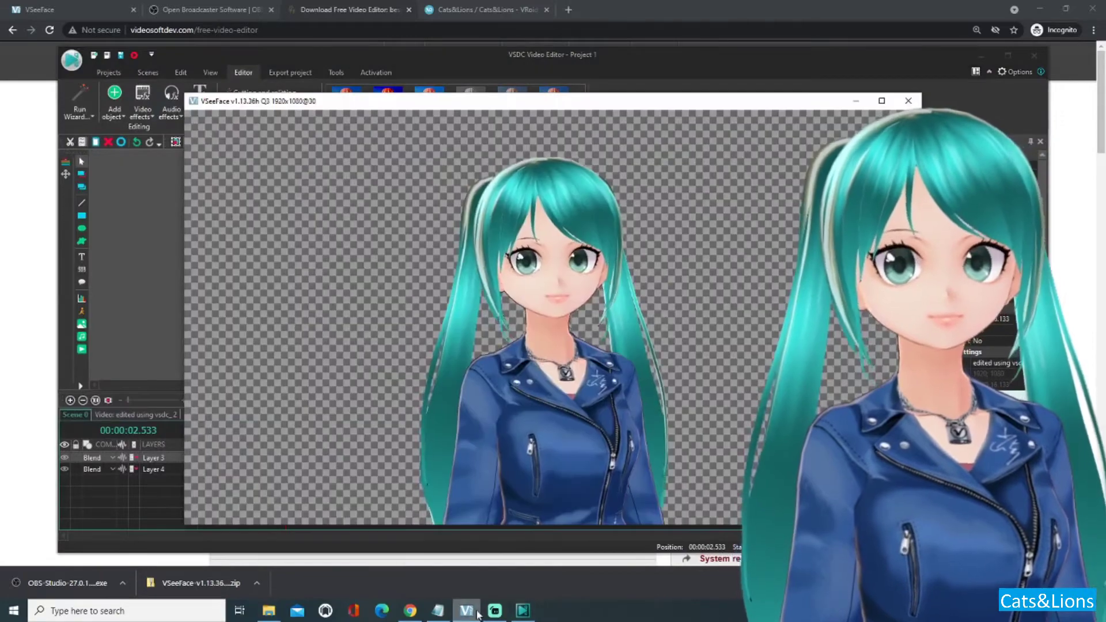